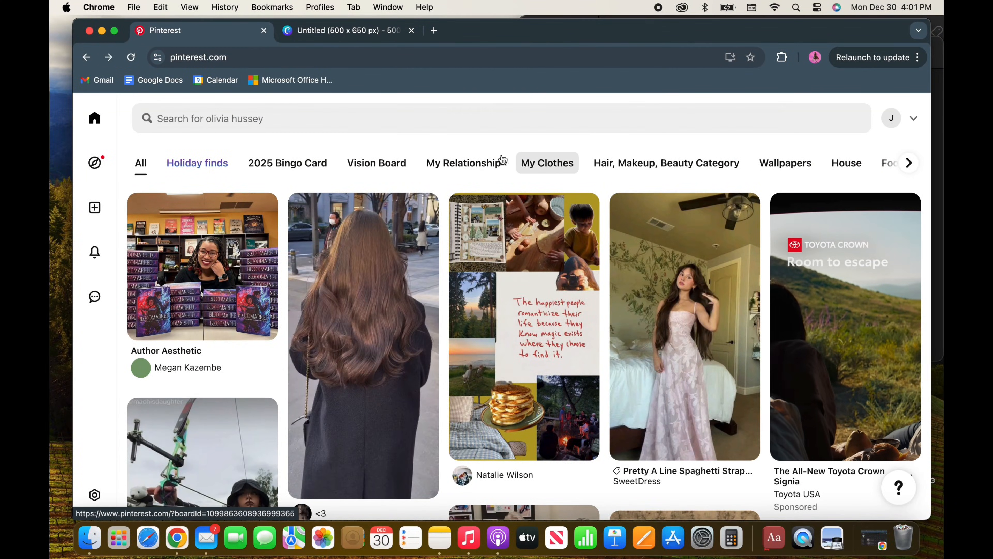
# Step: Open the Author Aesthetic pin with the Bloodmarked books on Pinterest and browse its related pins for a book-writing image
pyautogui.click(345, 33)
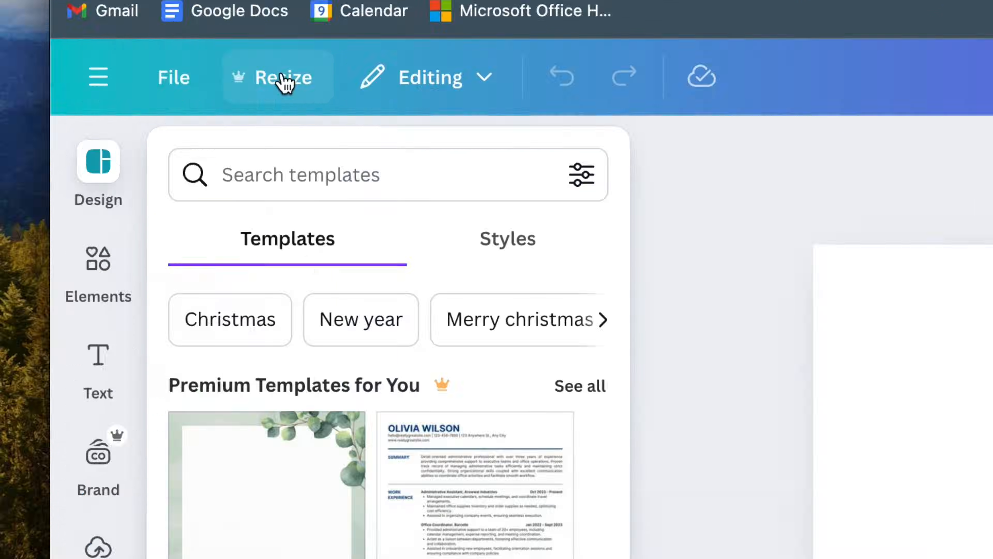
pyautogui.click(285, 80)
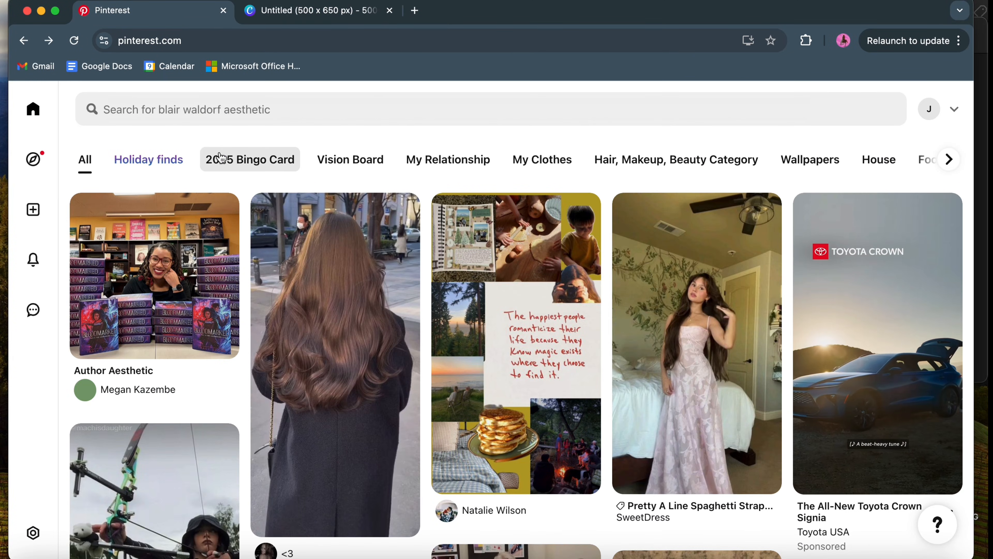
pyautogui.click(195, 269)
pyautogui.scroll(-2, 187, 325)
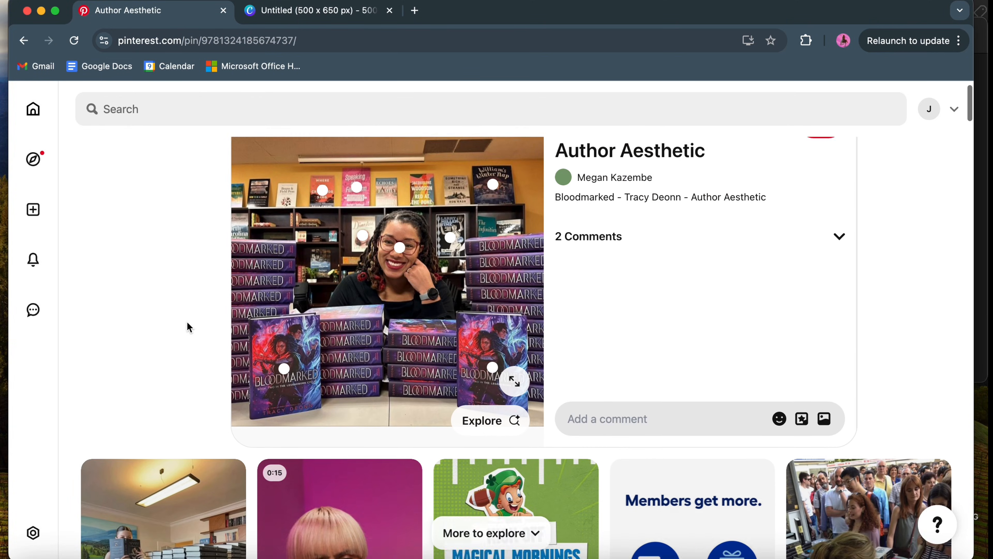
pyautogui.scroll(-3, 187, 322)
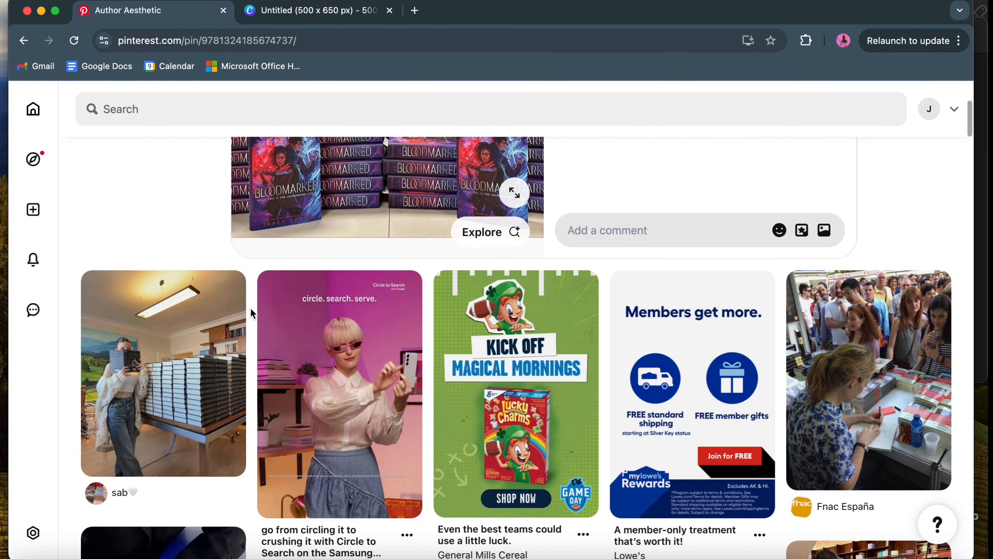
pyautogui.scroll(-10, 250, 308)
pyautogui.scroll(-5, 251, 313)
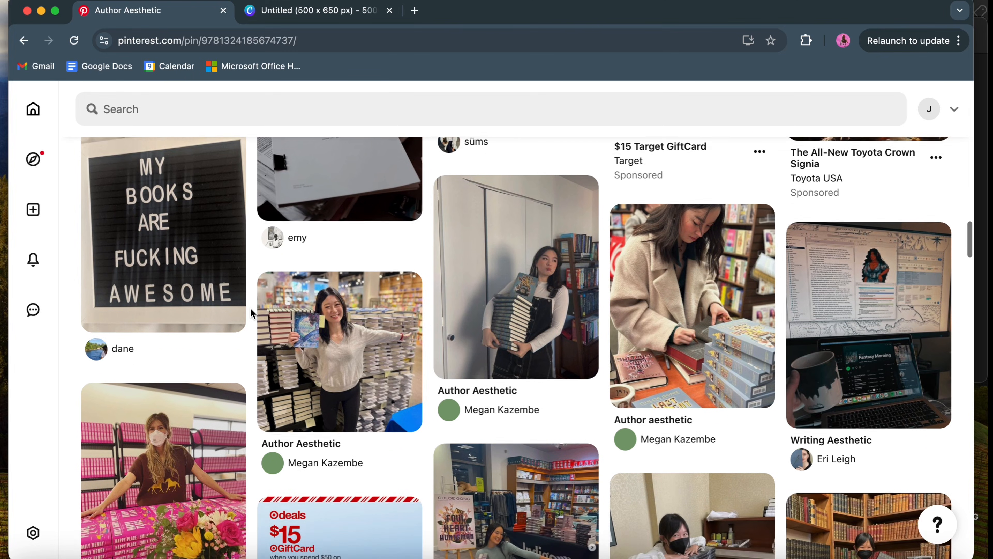
pyautogui.scroll(-12, 251, 309)
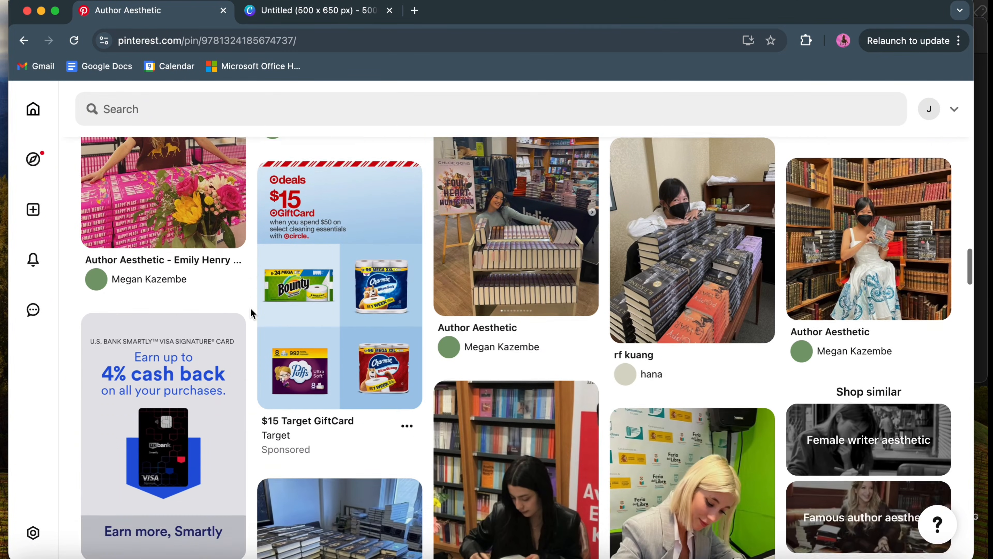
pyautogui.scroll(20, 251, 313)
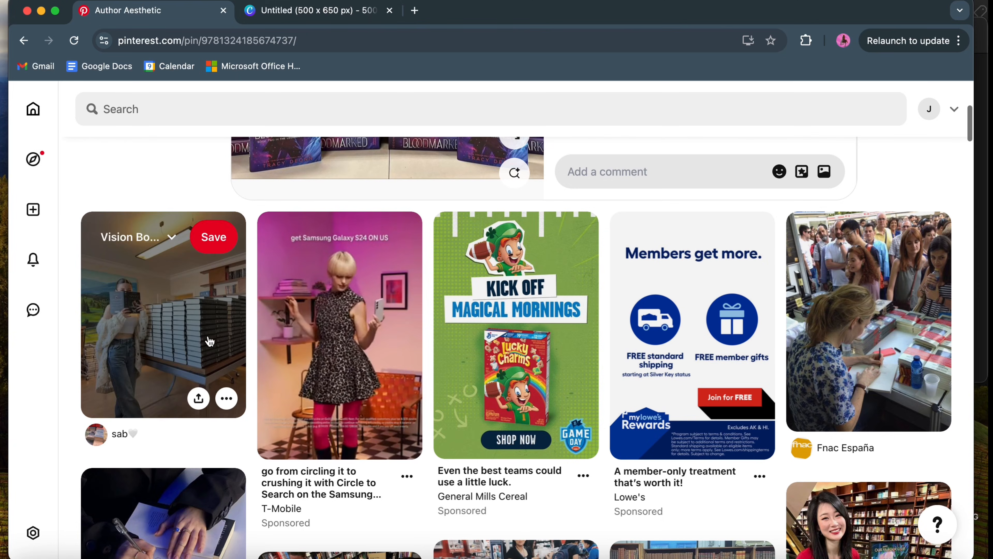
# Step: Save the pin of the woman reading beside tall stacks of books to the 2025 Bingo Card board
pyautogui.click(210, 341)
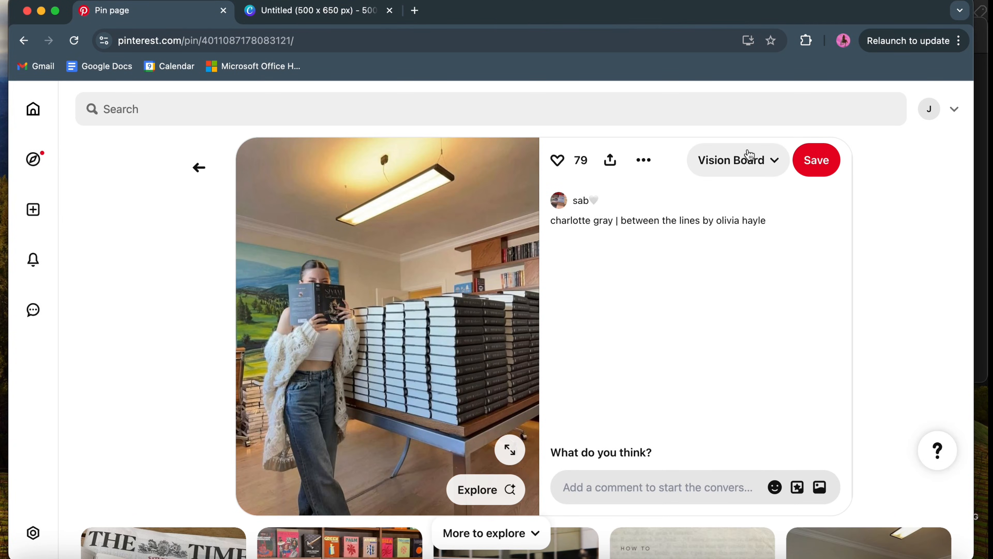
pyautogui.click(752, 166)
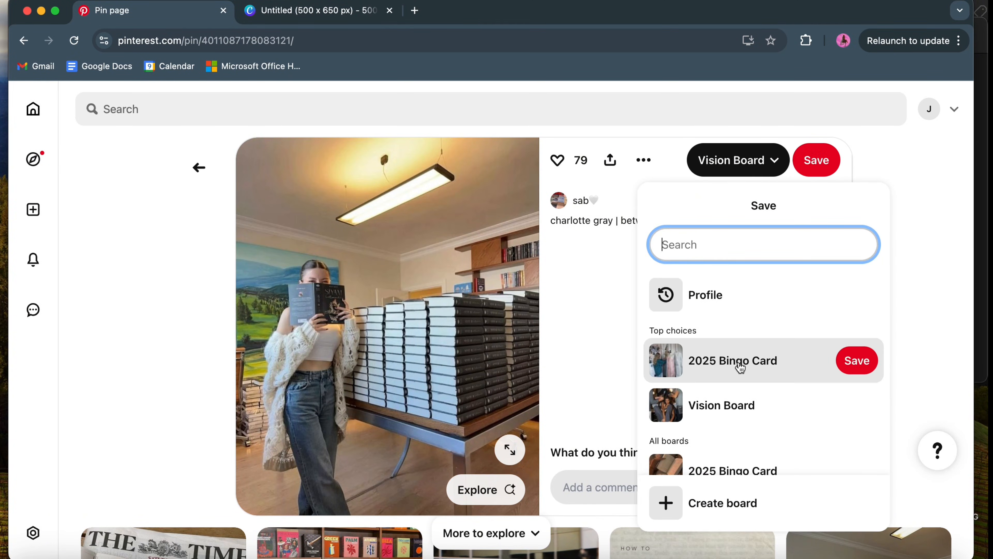
pyautogui.click(855, 359)
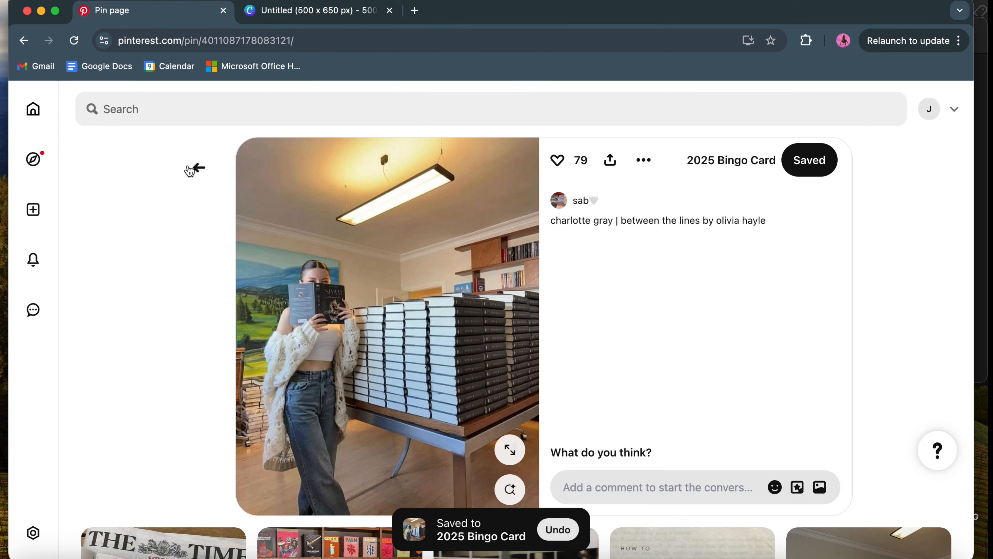
# Step: Open the 2025 Bingo Card board and look through its pins down to the blank bingo card template
pyautogui.click(200, 169)
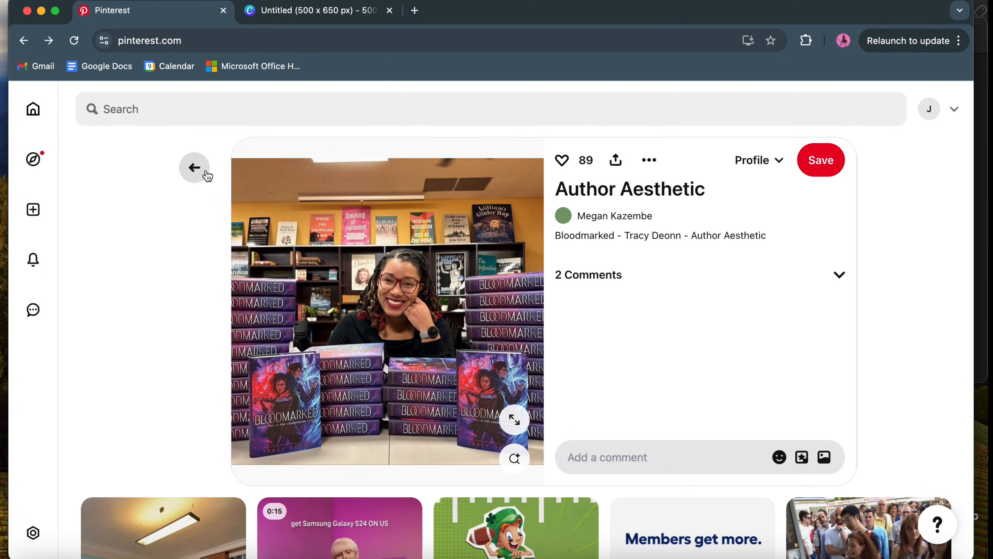
pyautogui.click(196, 168)
pyautogui.click(216, 158)
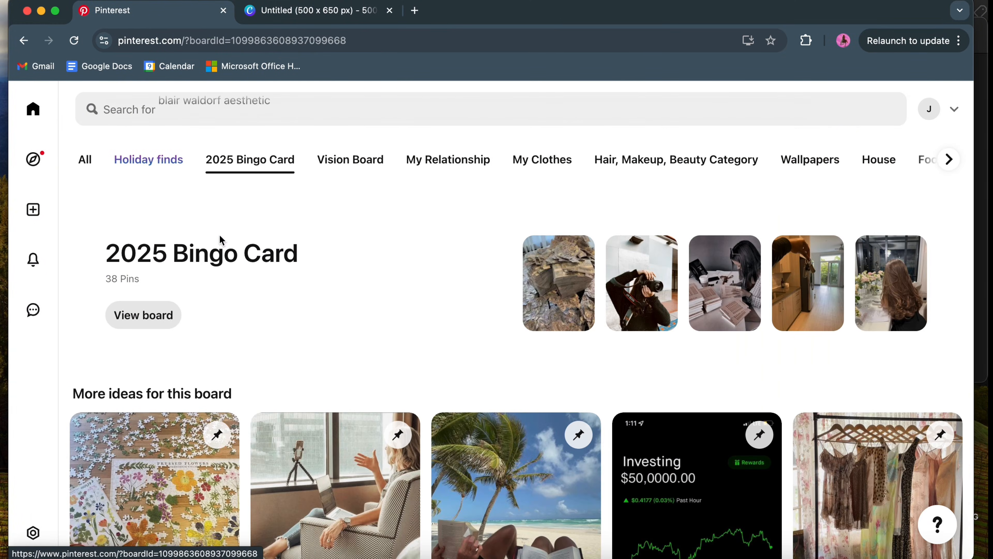
pyautogui.click(143, 315)
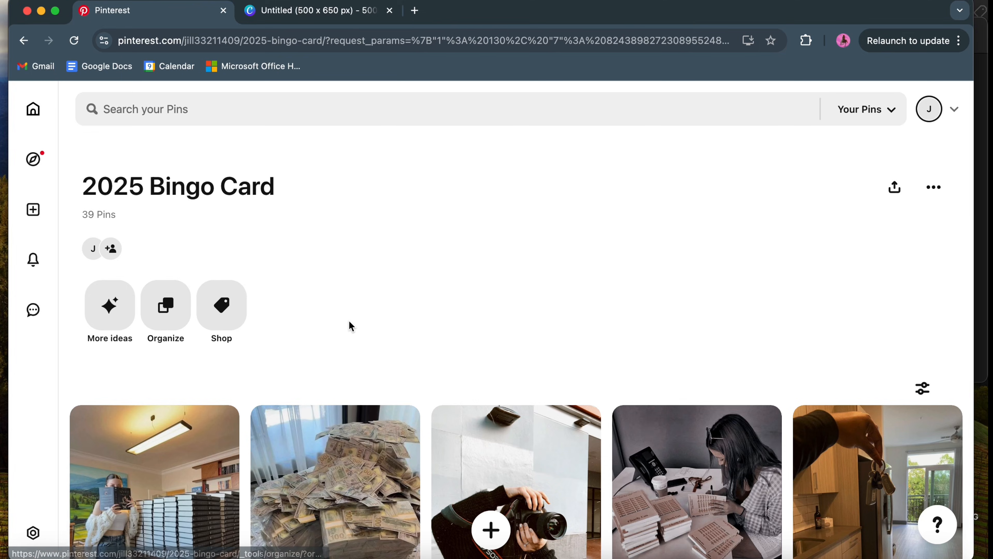
pyautogui.scroll(-15, 350, 326)
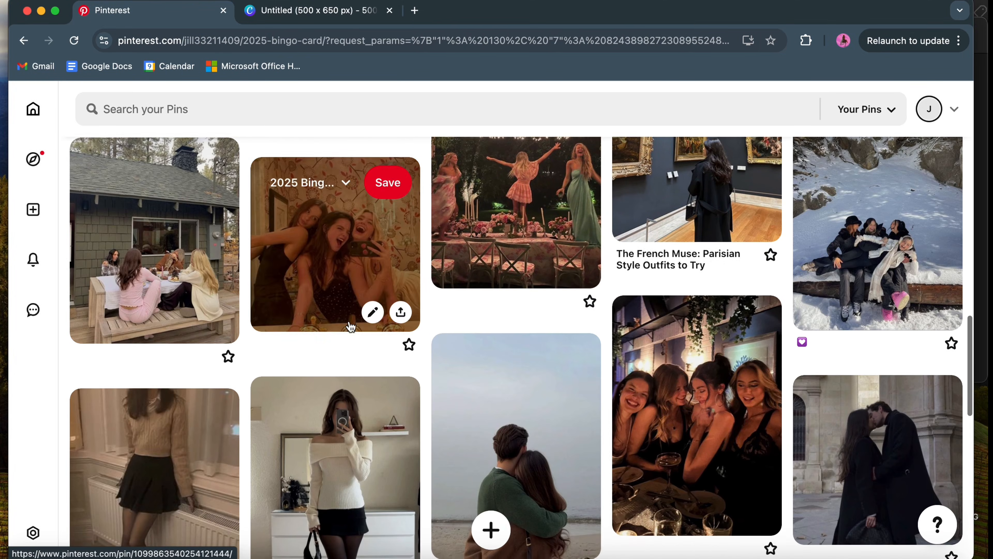
pyautogui.scroll(-15, 351, 326)
pyautogui.scroll(-2, 364, 325)
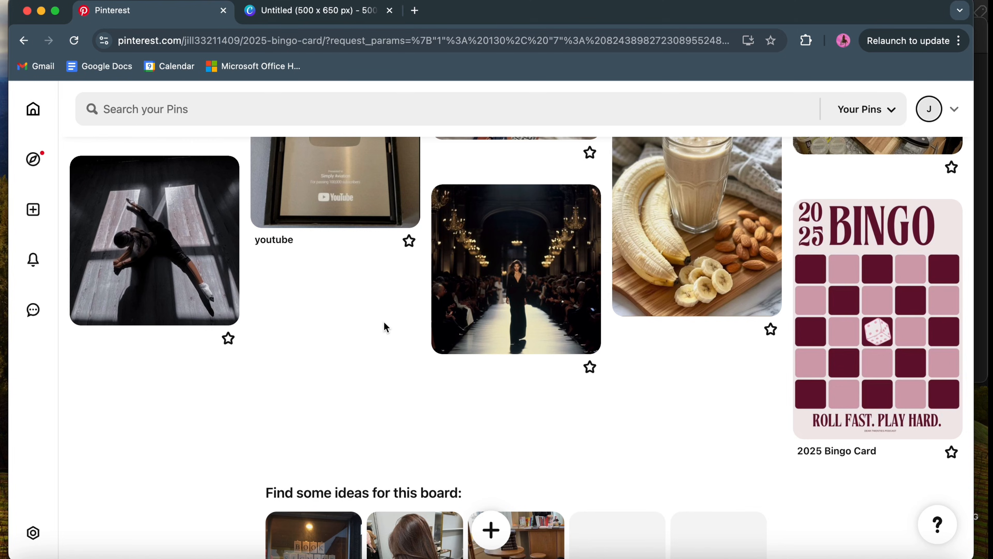
pyautogui.click(982, 107)
pyautogui.click(307, 16)
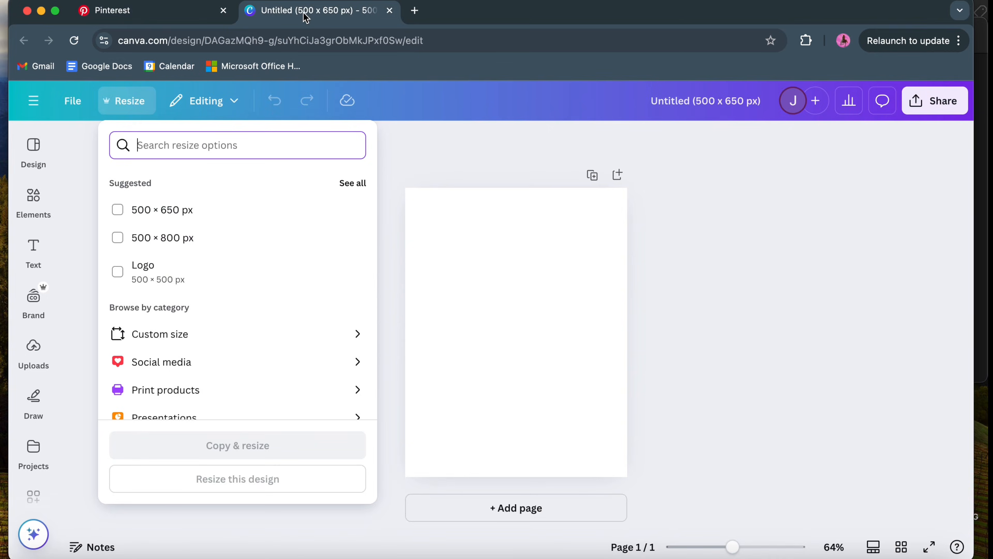
pyautogui.click(180, 17)
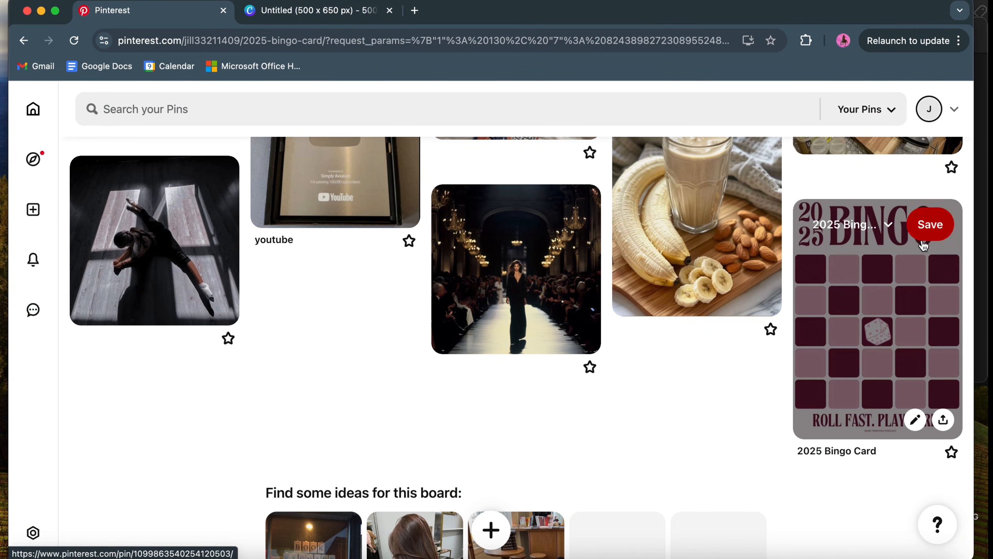
pyautogui.click(945, 420)
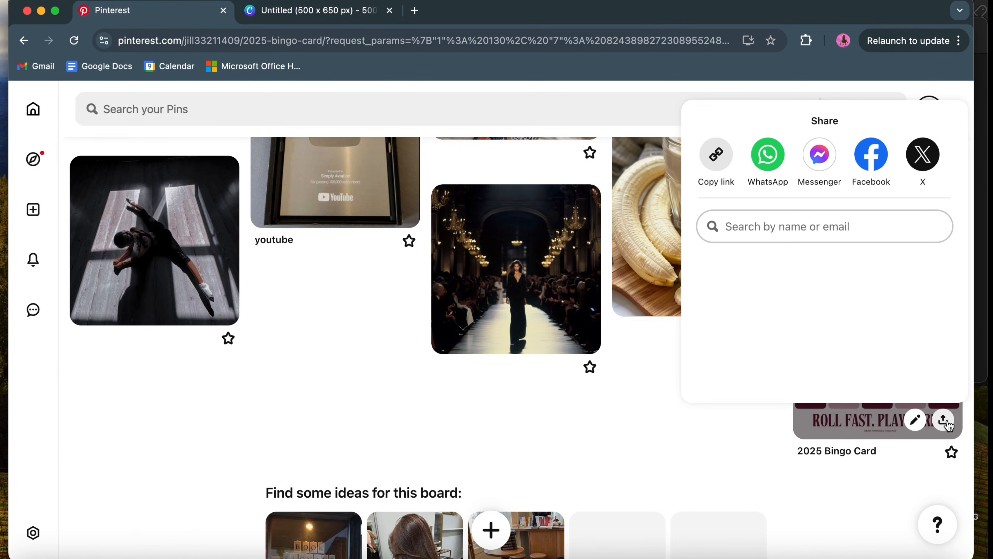
pyautogui.click(758, 449)
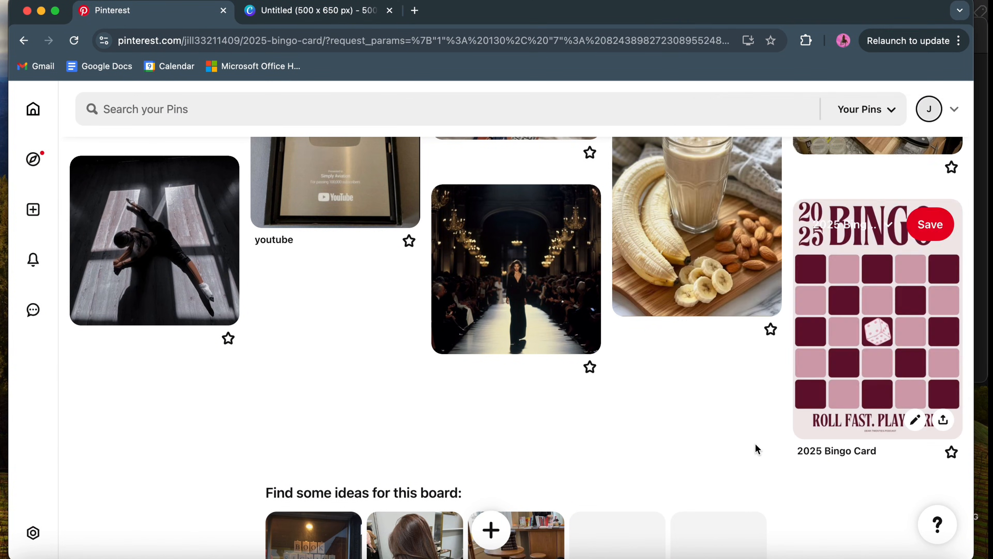
# Step: Copy the blank 2025 bingo card image from the Pinterest board and paste it onto the empty page in Canva
pyautogui.rightClick(869, 351)
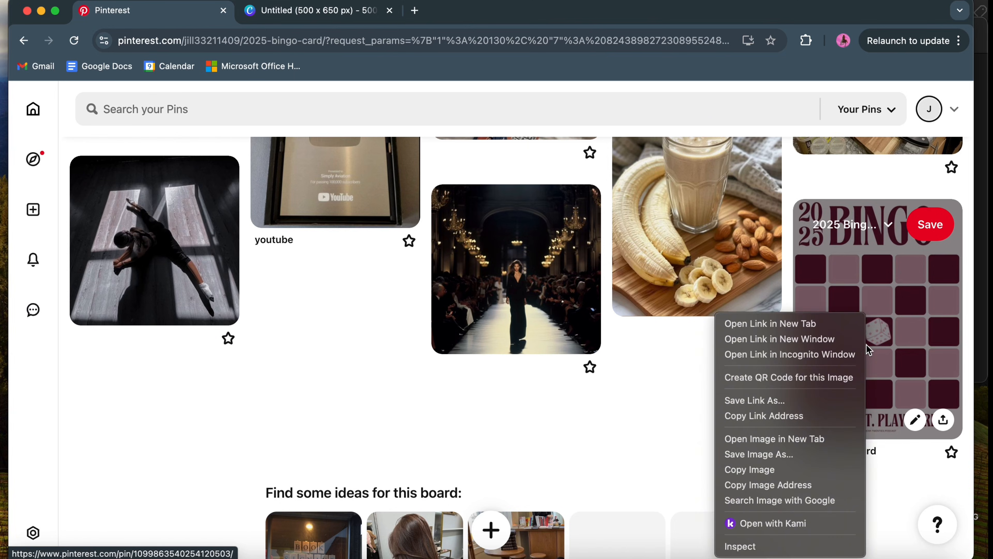
pyautogui.click(774, 470)
pyautogui.click(334, 15)
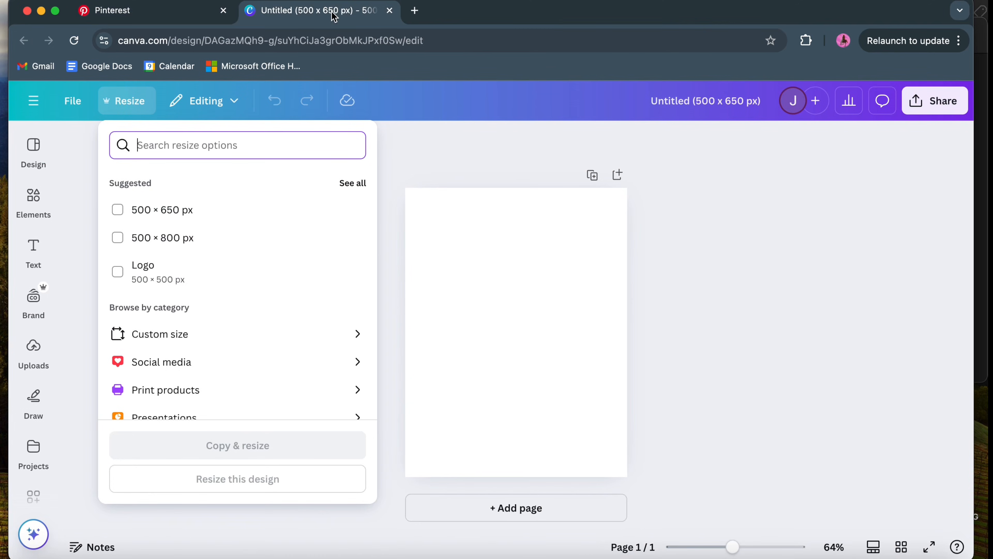
pyautogui.click(661, 332)
pyautogui.rightClick(443, 337)
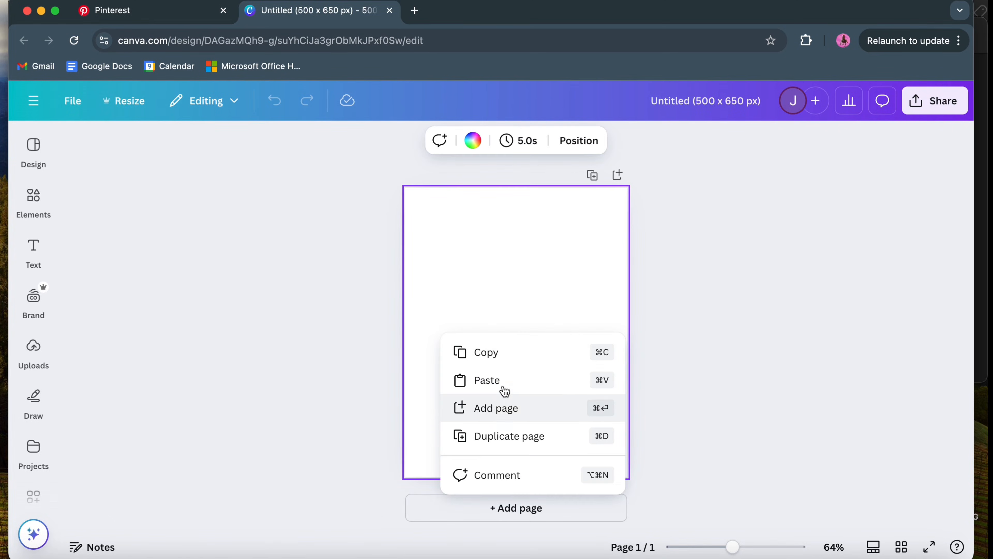
pyautogui.click(500, 378)
# Step: Enlarge the pasted bingo card image so it fills the full height of the page
pyautogui.moveTo(458, 243); pyautogui.dragTo(410, 191)
pyautogui.moveTo(575, 419); pyautogui.dragTo(619, 478)
pyautogui.click(707, 323)
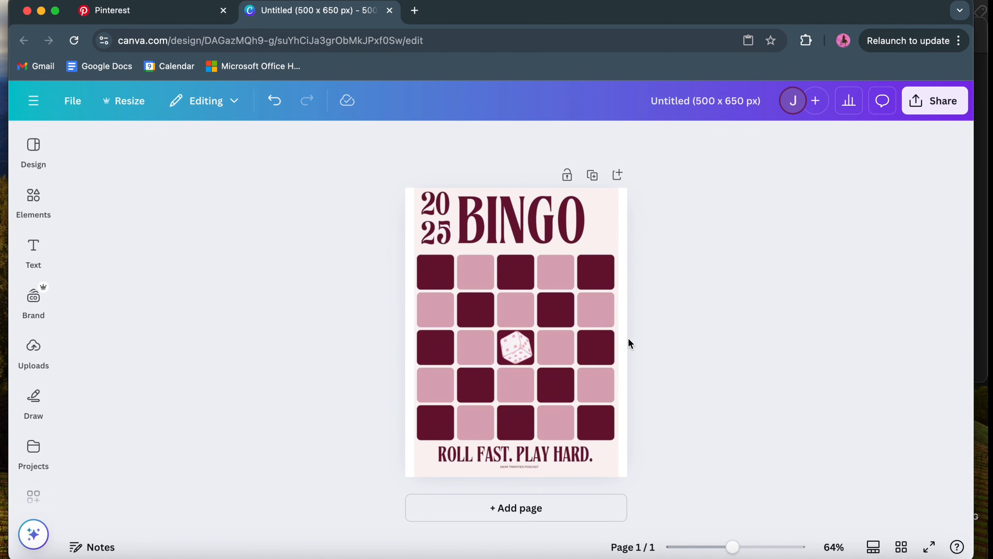
pyautogui.scroll(5, 752, 382)
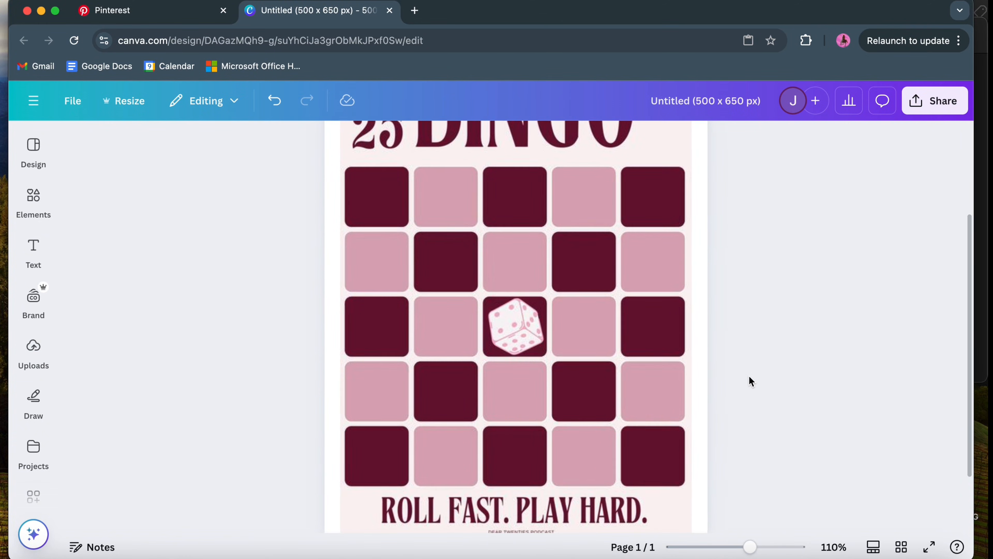
pyautogui.scroll(-3, 751, 382)
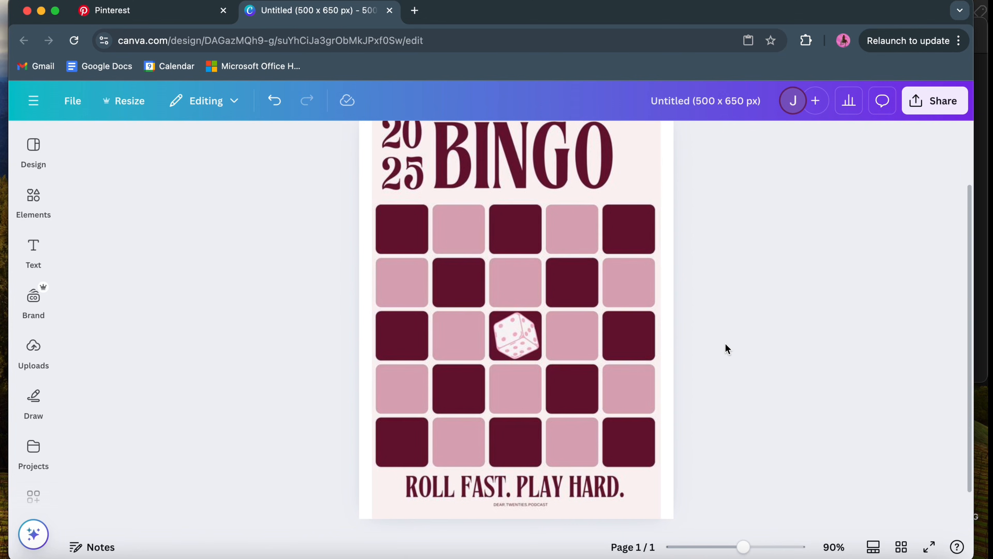
# Step: Add a text box to the bingo card and arrange the Bingo Card 2025 note beside the browser window
pyautogui.click(33, 247)
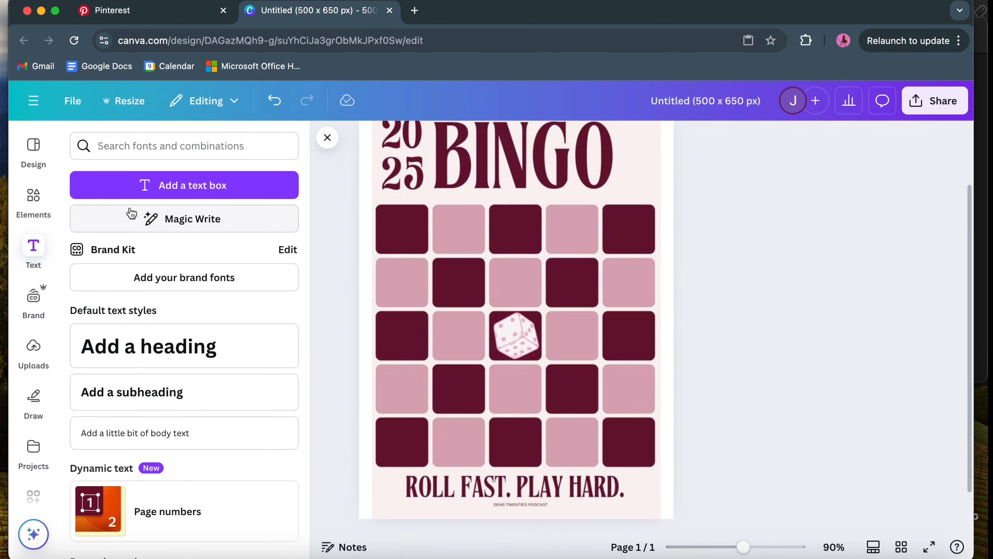
pyautogui.click(203, 187)
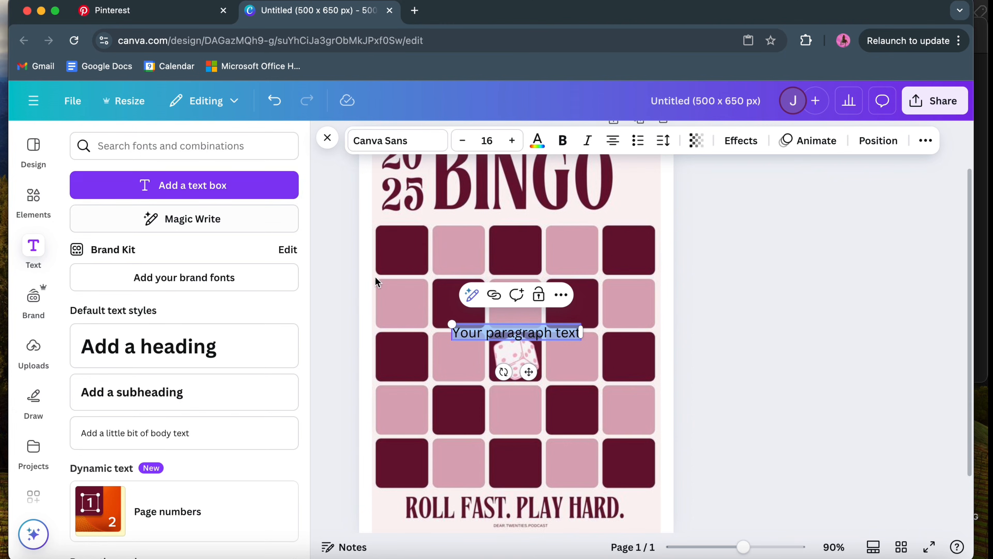
pyautogui.click(985, 204)
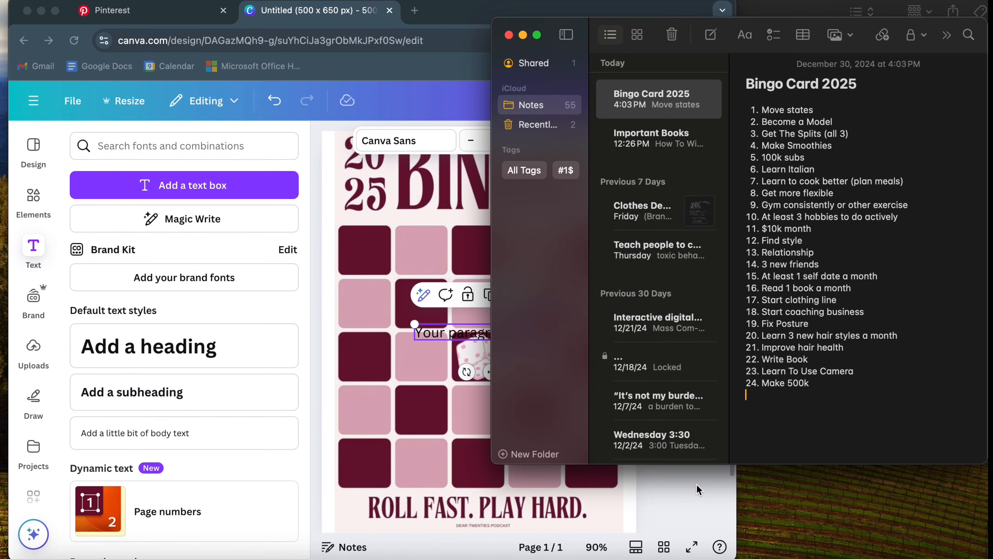
pyautogui.click(698, 489)
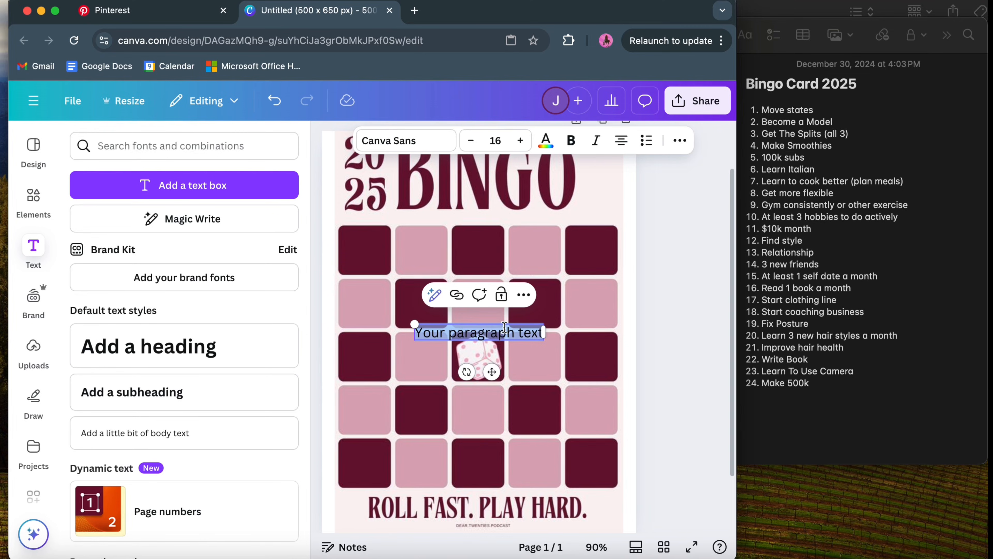
# Step: Enter "Move States" on two lines in the text box and place it in the first square of the top row
pyautogui.write('M')
pyautogui.write('ove')
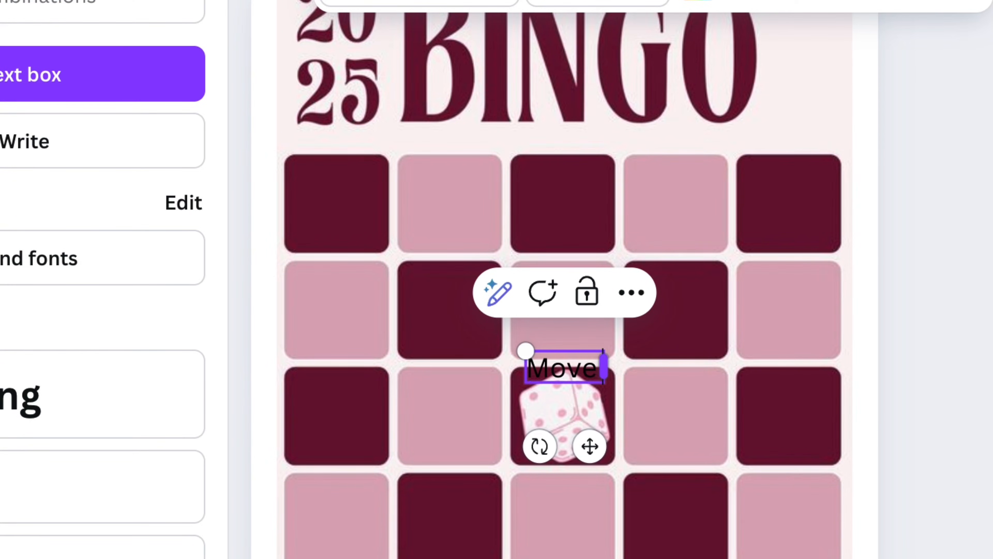
pyautogui.press('Return')
pyautogui.write('State')
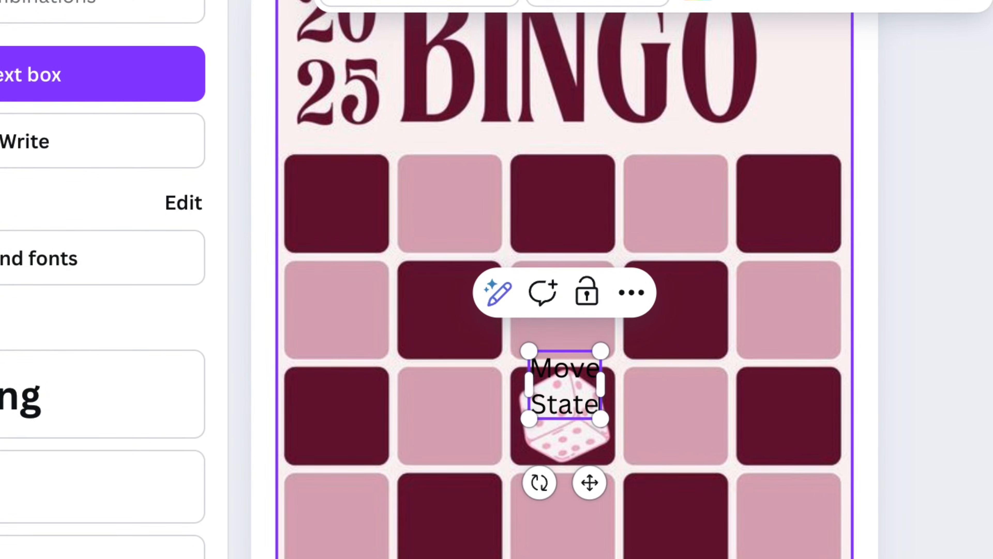
pyautogui.write('s')
pyautogui.moveTo(566, 467); pyautogui.dragTo(352, 285)
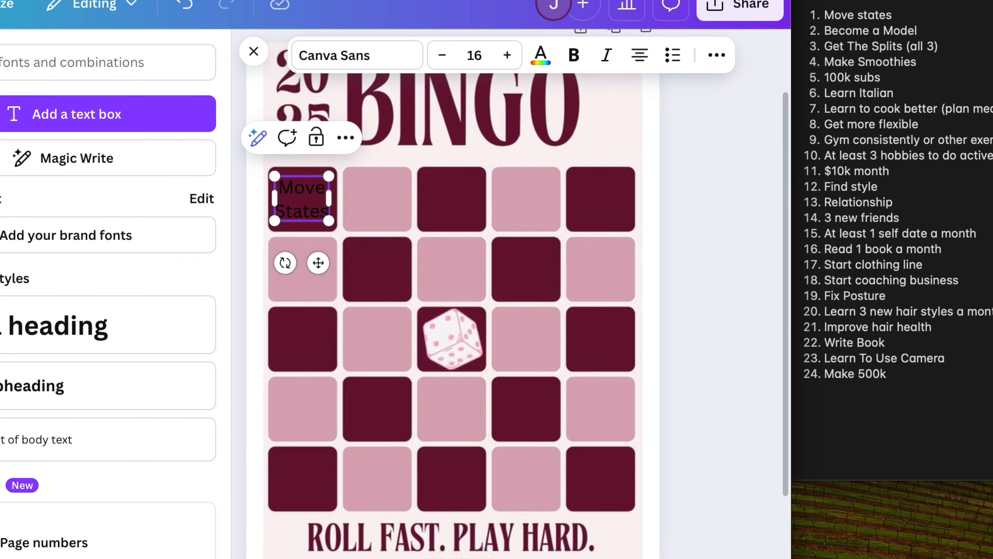
# Step: Add a "Become A Model" text box, shrink it to size 12.4 and place it in the second square of the top row
pyautogui.click(130, 75)
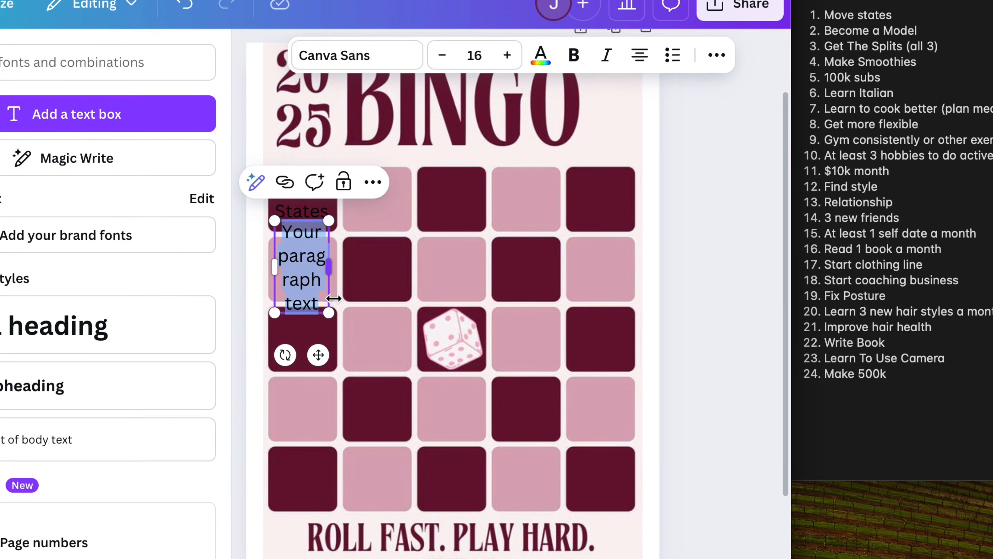
pyautogui.write('Become')
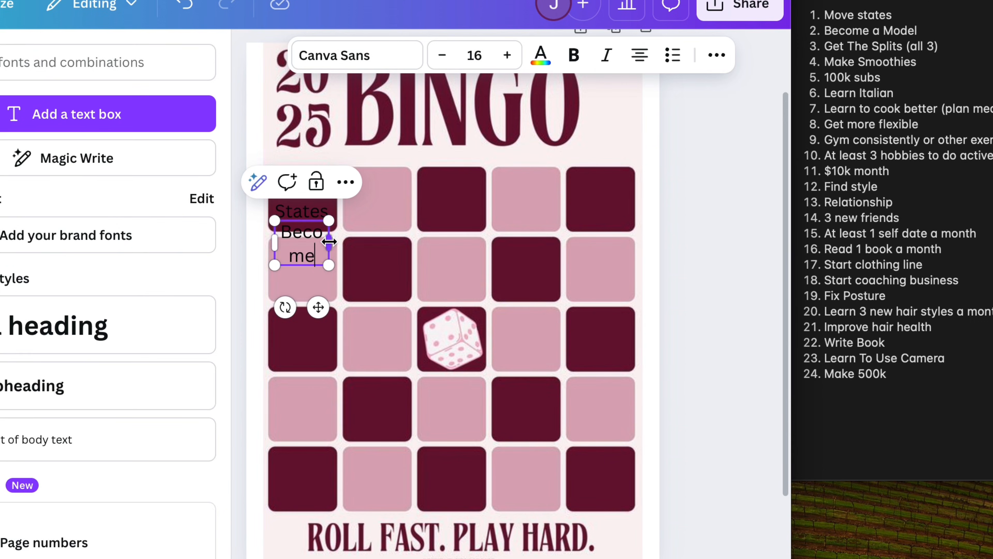
pyautogui.moveTo(328, 241); pyautogui.dragTo(384, 244)
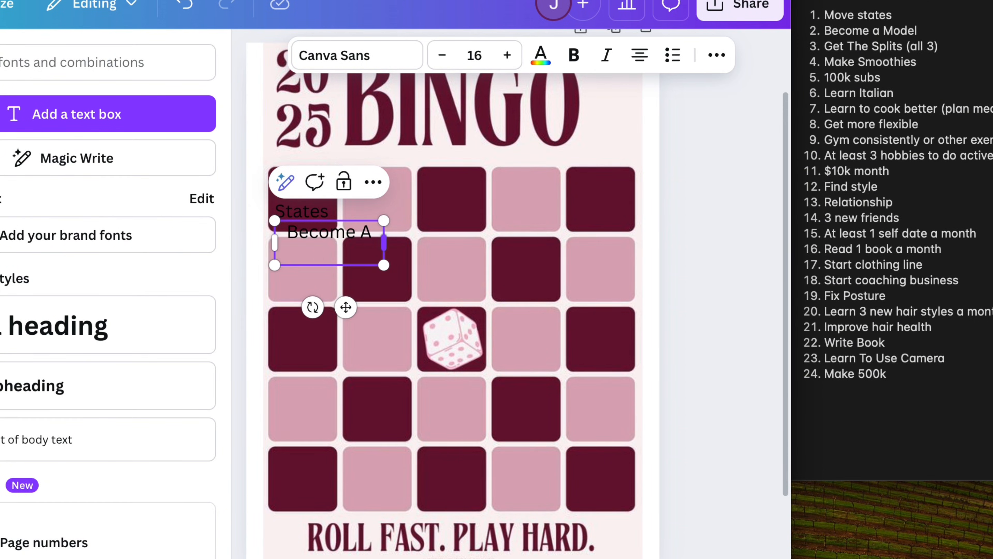
pyautogui.moveTo(346, 307); pyautogui.dragTo(398, 255)
pyautogui.moveTo(437, 215); pyautogui.dragTo(412, 203)
pyautogui.moveTo(388, 244)
pyautogui.mouseDown()
pyautogui.moveTo(378, 257)
pyautogui.moveTo(389, 256)
pyautogui.mouseUp()
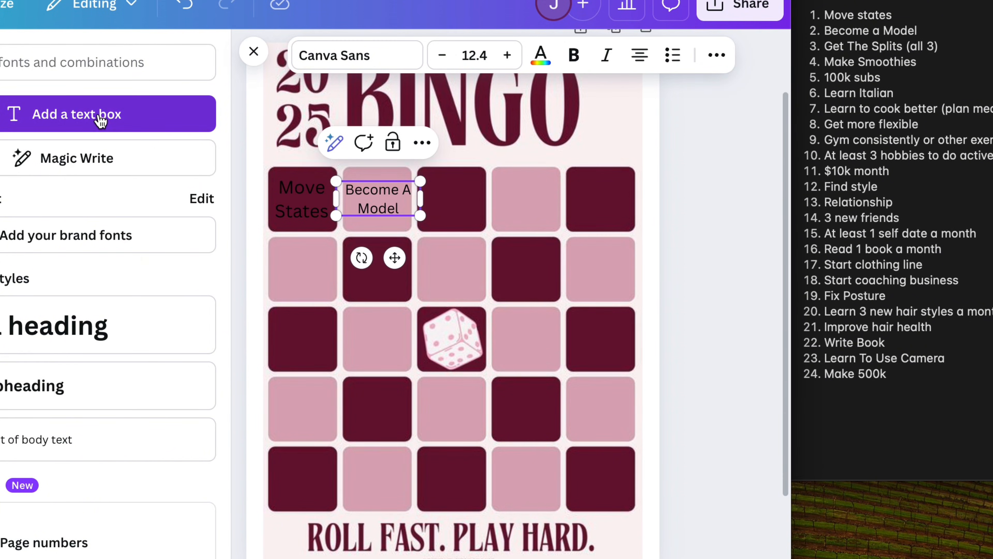
# Step: Add an "All 3 Splits" text box on two lines and place it in the third square of the top row
pyautogui.click(77, 113)
pyautogui.write('F')
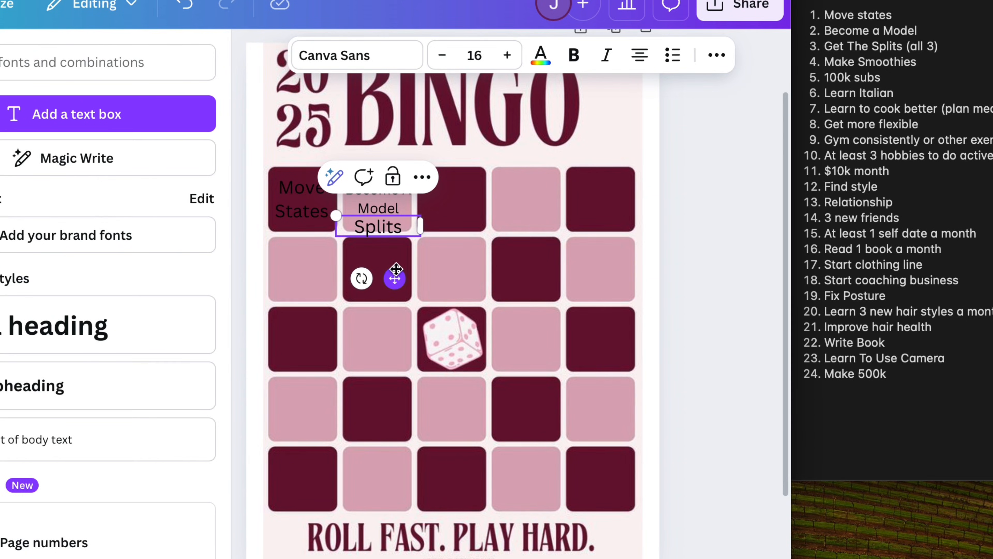
pyautogui.click(363, 226)
pyautogui.write('3')
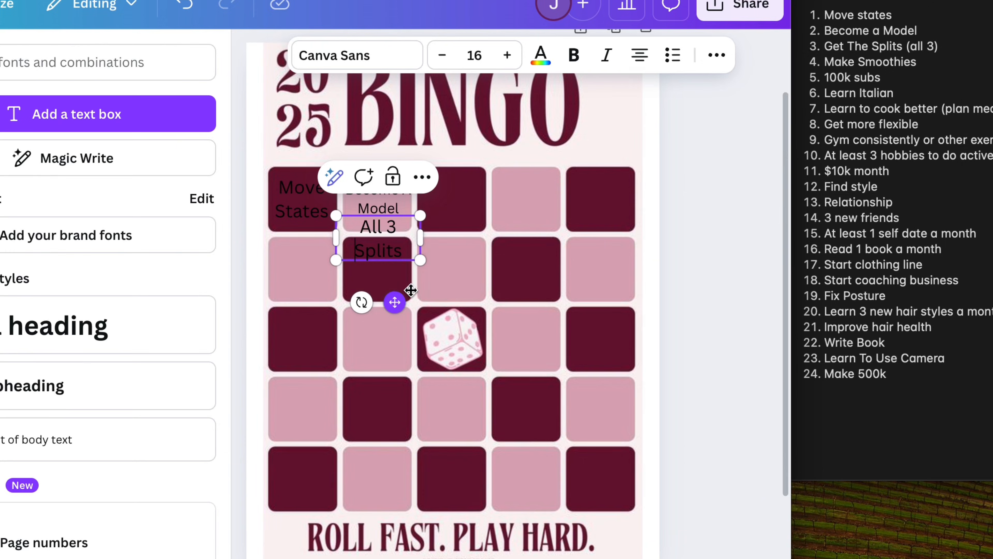
pyautogui.moveTo(394, 302); pyautogui.dragTo(470, 263)
# Step: Add a "Make Smoothies" text box on two lines and scale it down to fit the fourth square of the top row
pyautogui.click(152, 114)
pyautogui.write('Make]')
pyautogui.press('BackSpace')
pyautogui.write('Smoothies')
pyautogui.moveTo(608, 250); pyautogui.dragTo(622, 293)
pyautogui.moveTo(585, 314); pyautogui.dragTo(674, 263)
pyautogui.moveTo(714, 212); pyautogui.dragTo(693, 204)
pyautogui.moveTo(664, 255); pyautogui.dragTo(663, 258)
# Step: Add a "100k Subscribers" text box on two lines and scale it down to fit the last square of the top row
pyautogui.click(148, 83)
pyautogui.write('100k')
pyautogui.press('Return')
pyautogui.write('Subscribers')
pyautogui.moveTo(576, 407); pyautogui.dragTo(755, 254)
pyautogui.moveTo(795, 202); pyautogui.dragTo(774, 192)
pyautogui.click(823, 363)
# Step: Add a "Learn To Cook" text box, narrow it and place it in the first square of the second row
pyautogui.click(149, 80)
pyautogui.write('Learn To Cook')
pyautogui.moveTo(632, 313); pyautogui.dragTo(564, 313)
pyautogui.moveTo(522, 328); pyautogui.dragTo(370, 263)
# Step: Add another text box and place it in the second square of the second row
pyautogui.click(148, 79)
pyautogui.click(457, 244)
pyautogui.click(796, 486)
pyautogui.moveTo(371, 333); pyautogui.dragTo(474, 265)
# Step: Reword the cooking goal in the first square of the second row to "Improve Cooking"
pyautogui.doubleClick(370, 255)
pyautogui.write('Improve')
pyautogui.press('BackSpace')
pyautogui.press('BackSpace')
pyautogui.press('BackSpace')
pyautogui.click(405, 283)
pyautogui.write('ing')
# Step: Replace the text in the second square of the second row with "Learn Italian" and adjust its position
pyautogui.tripleClick(473, 266)
pyautogui.write('Learn Italian')
pyautogui.moveTo(494, 328); pyautogui.dragTo(482, 342)
# Step: Add "Get Flexible" and "Gym Consistency" text boxes in the third and fourth squares of the second row
pyautogui.click(148, 79)
pyautogui.write('Get Flexible')
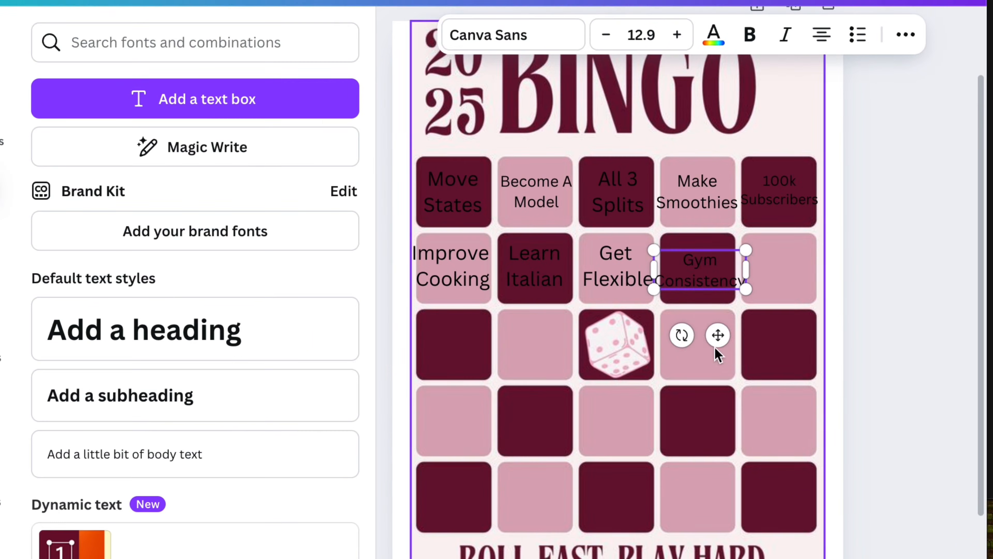
pyautogui.click(856, 289)
# Step: Add a "3 Hobbies" text box on two lines and place it in the last square of the second row
pyautogui.write('t3 ActiveHobbies')
pyautogui.click(654, 311)
pyautogui.press('BackSpace')
pyautogui.press('BackSpace')
pyautogui.press('BackSpace')
pyautogui.press('BackSpace')
pyautogui.press('BackSpace')
pyautogui.press('BackSpace')
pyautogui.press('BackSpace')
pyautogui.moveTo(636, 392); pyautogui.dragTo(798, 336)
# Step: Add a "$10k Month" text box on two lines and place it in the first square of the third row
pyautogui.click(195, 98)
pyautogui.moveTo(603, 311); pyautogui.dragTo(457, 333)
pyautogui.write('$1')
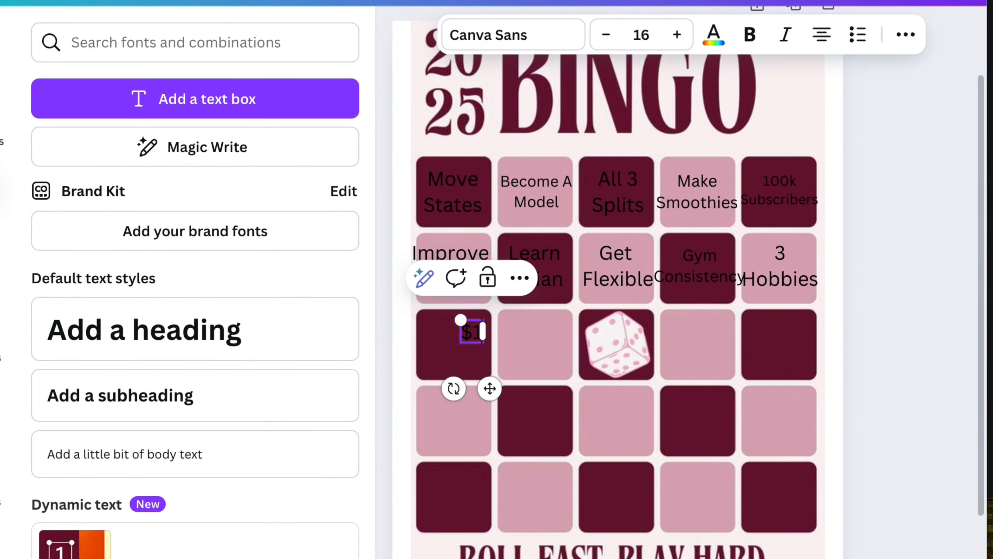
pyautogui.click(463, 330)
pyautogui.press('Return')
pyautogui.moveTo(490, 415); pyautogui.dragTo(472, 416)
# Step: Add a "Find Style" text box and place it in the second square of the third row
pyautogui.click(304, 104)
pyautogui.write('Find Style')
pyautogui.moveTo(552, 396); pyautogui.dragTo(553, 422)
# Step: Add "Free Space" over the dice in the centre square and "Relationship" in the fourth square of the third row
pyautogui.click(304, 104)
pyautogui.write('Free Spanc')
pyautogui.moveTo(552, 463); pyautogui.dragTo(635, 414)
pyautogui.write('tRelationship')
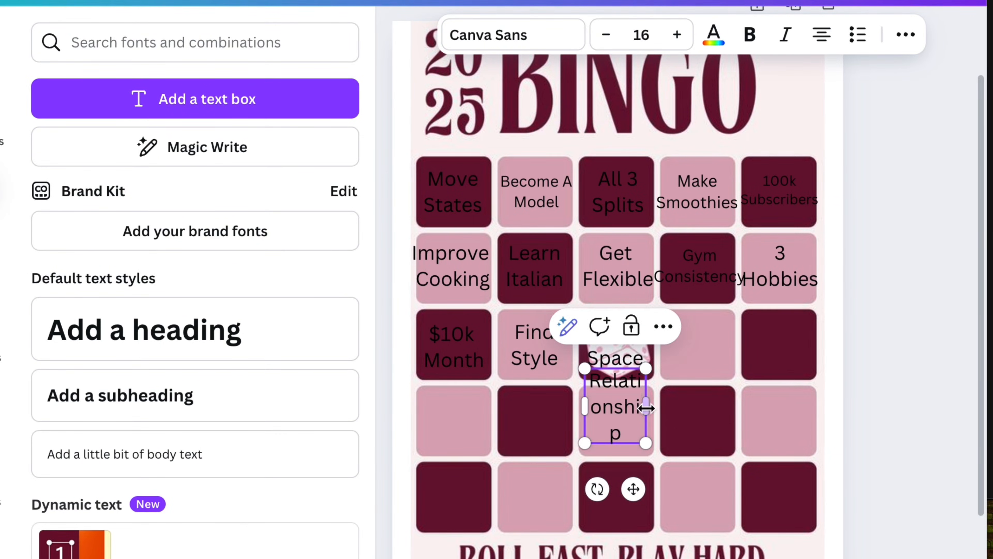
pyautogui.moveTo(632, 486); pyautogui.dragTo(717, 401)
# Step: Add a "3 New Friends" text box on two lines and place it in the first square of the fourth row
pyautogui.click(270, 110)
pyautogui.write('3 New Friends')
pyautogui.click(696, 368)
pyautogui.press('Return')
pyautogui.moveTo(719, 450); pyautogui.dragTo(470, 490)
# Step: Add a "1 Self Date Per Month" text box on two lines and place it in the third square of the fourth row
pyautogui.click(270, 110)
pyautogui.write('1 Self Date Per Month')
pyautogui.press('BackSpace')
pyautogui.press('BackSpace')
pyautogui.write('nth')
pyautogui.click(623, 311)
pyautogui.press('Return')
pyautogui.moveTo(637, 393); pyautogui.dragTo(640, 508)
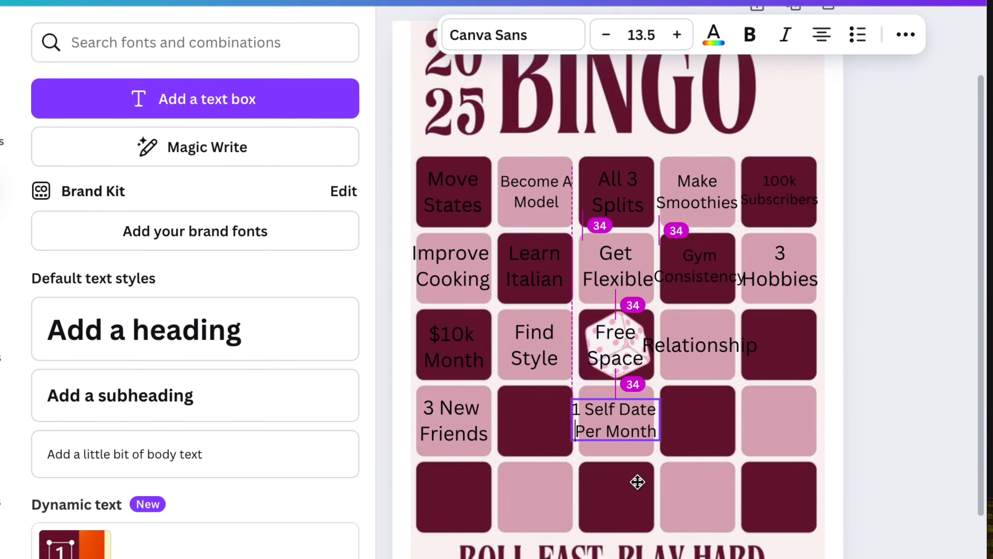
# Step: Add a "Read 1 Book A Month" text box and place it in the last square of the third row
pyautogui.click(297, 103)
pyautogui.write('Read 1 Book A Month')
pyautogui.moveTo(636, 393); pyautogui.dragTo(782, 428)
# Step: Add a "Start Clothing Line" text box on three lines and place it in the second square of the fourth row
pyautogui.write('tStart Clothing Line')
pyautogui.click(589, 310)
pyautogui.press('Return')
pyautogui.click(640, 337)
pyautogui.press('Return')
pyautogui.moveTo(632, 343); pyautogui.dragTo(547, 428)
# Step: Add a "Start Coaching Business" text box on three lines and place it in the fourth square of the fourth row
pyautogui.click(270, 106)
pyautogui.write('Start Coaching Business')
pyautogui.click(555, 310)
pyautogui.press('Return')
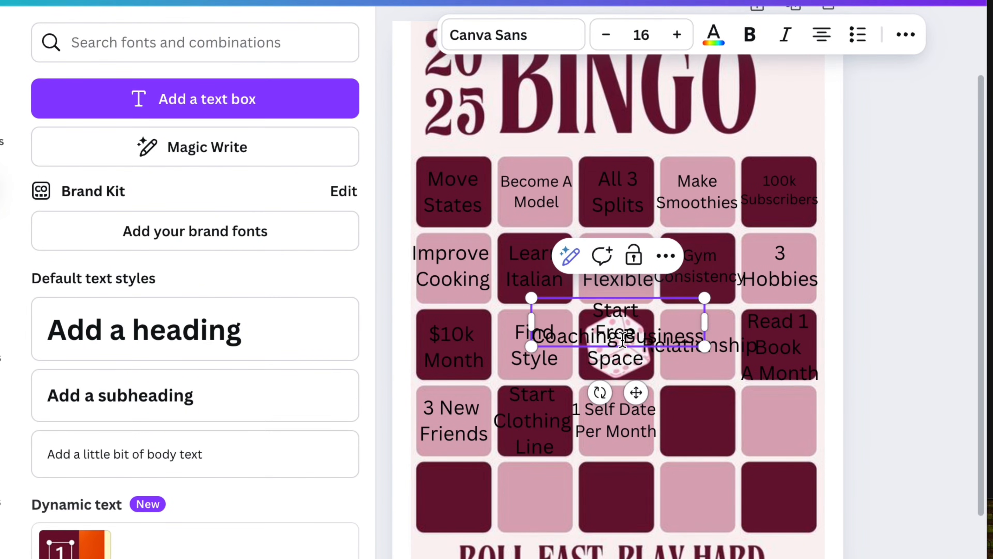
pyautogui.click(624, 336)
pyautogui.press('Return')
pyautogui.moveTo(637, 419); pyautogui.dragTo(715, 500)
# Step: Add "Fix Posture" in the last square of the fourth row and "Learn 3 Hairstyles/Month" in the last square of the bottom row
pyautogui.click(270, 104)
pyautogui.write('Fic')
pyautogui.press('BackSpace')
pyautogui.write('x Posture')
pyautogui.moveTo(709, 554); pyautogui.dragTo(836, 477)
pyautogui.write('tLearn 3 Hairstyles Per')
pyautogui.moveTo(785, 478); pyautogui.dragTo(781, 494)
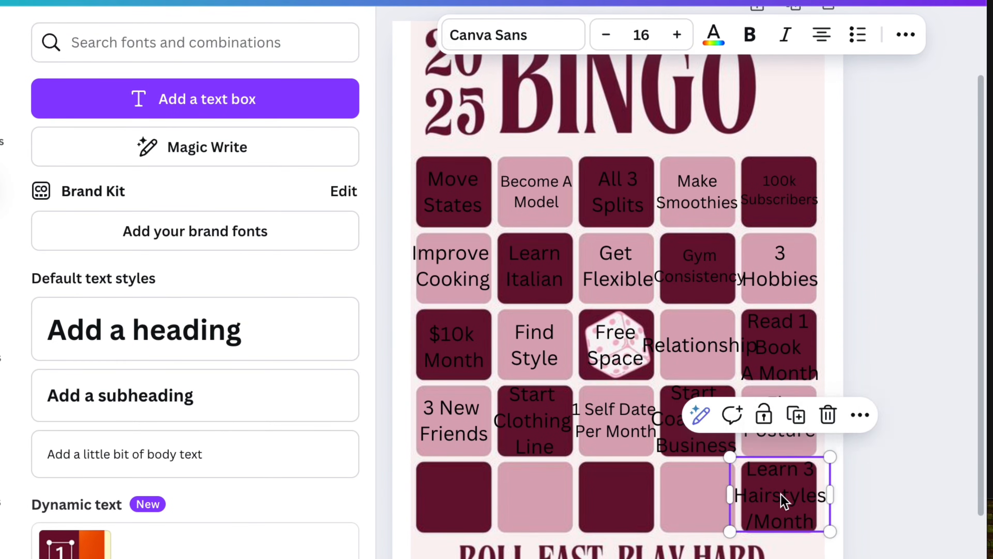
# Step: Add an "Improve Hair Health" text box and place it in the first square of the bottom row
pyautogui.write('tU')
pyautogui.click(606, 311)
pyautogui.press('Return')
pyautogui.moveTo(636, 392); pyautogui.dragTo(472, 558)
# Step: Add a "Write A Book" text box on two lines and place it in the second square of the bottom row
pyautogui.click(255, 105)
pyautogui.write('Write A Book')
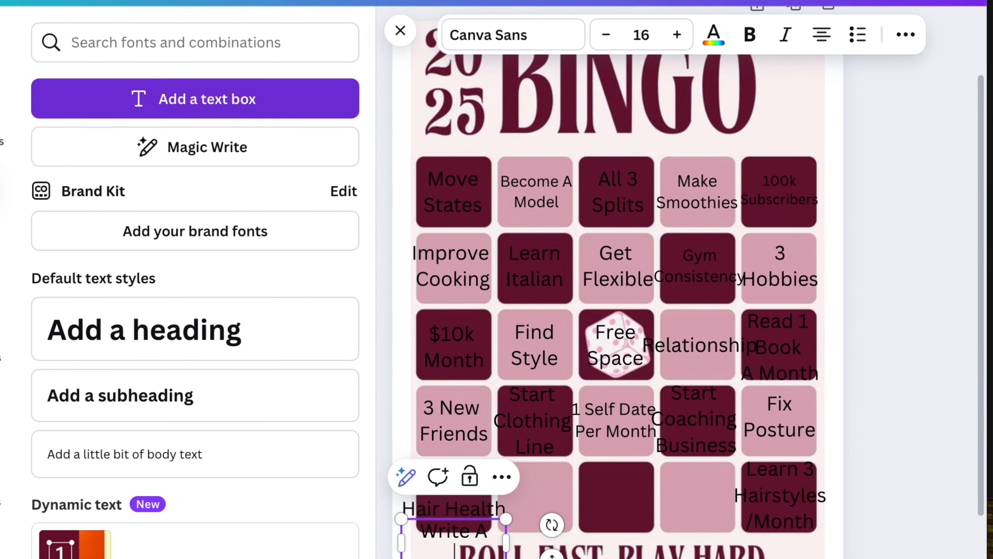
pyautogui.click(474, 531)
pyautogui.press('Return')
pyautogui.moveTo(550, 557); pyautogui.dragTo(631, 508)
# Step: Add a "Learn To Use Camera" text box and place it in the third square of the bottom row
pyautogui.write('tLearn')
pyautogui.press('Return')
pyautogui.write('Camera')
pyautogui.moveTo(609, 346); pyautogui.dragTo(609, 506)
# Step: Add a "Make 500k in 2025" text box and place it in the fourth square of the bottom row
pyautogui.click(271, 104)
pyautogui.write('Make 500k')
pyautogui.moveTo(637, 366); pyautogui.dragTo(709, 553)
pyautogui.press('Return')
pyautogui.write('in 2025')
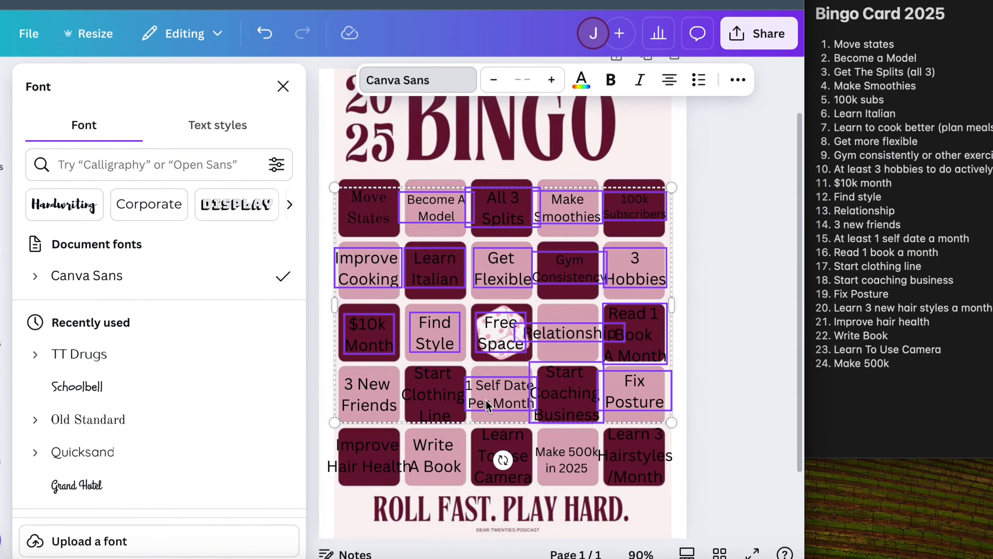
# Step: Add the remaining text boxes to the selection and set the font of all selected goals to Old Standard
pyautogui.keyDown('shift'); pyautogui.click(355, 391); pyautogui.keyUp('shift')
pyautogui.keyDown('shift'); pyautogui.click(378, 465); pyautogui.keyUp('shift')
pyautogui.keyDown('shift'); pyautogui.click(435, 466); pyautogui.keyUp('shift')
pyautogui.keyDown('shift'); pyautogui.click(636, 461); pyautogui.keyUp('shift')
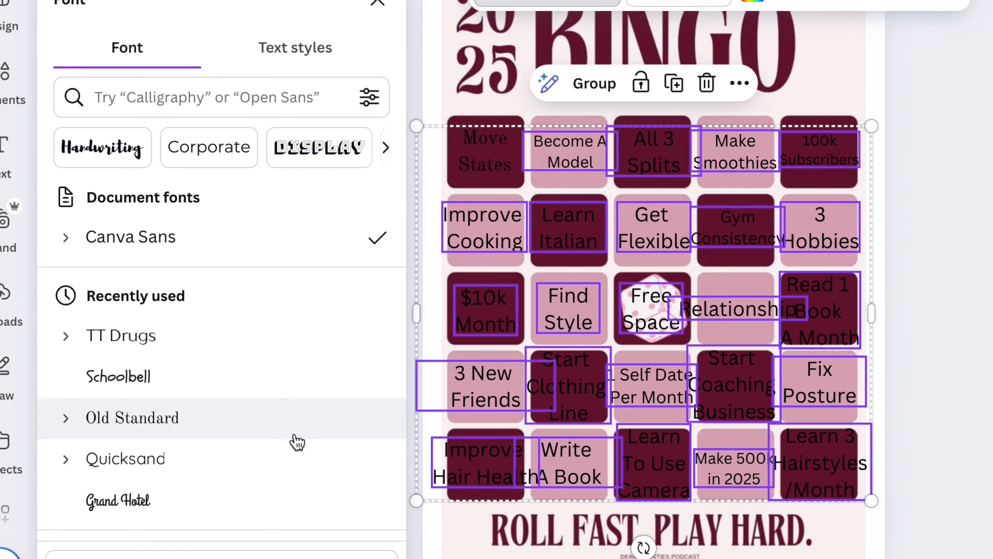
pyautogui.click(297, 433)
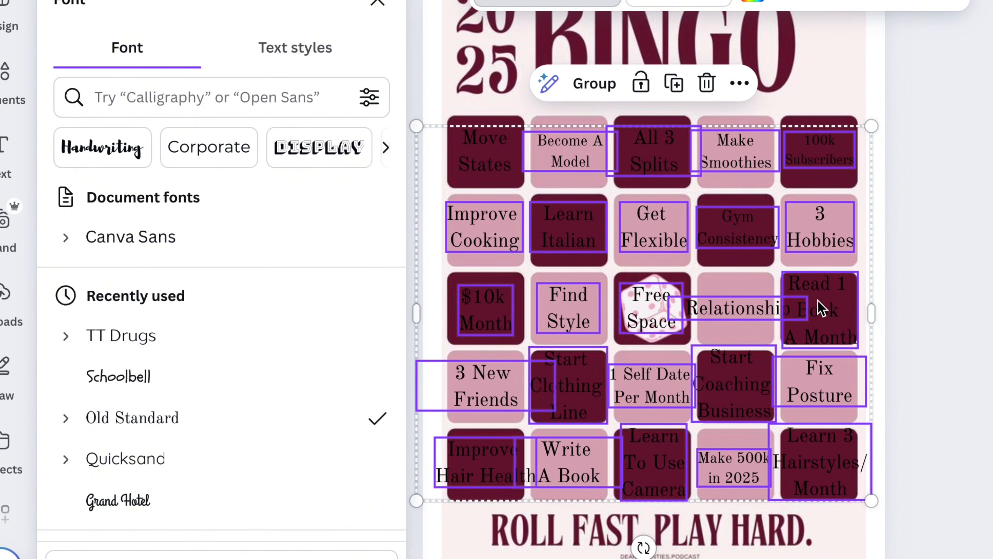
# Step: Insert "Make" as a first line above "3 New Friends" and fit the text box within its square
pyautogui.click(461, 378)
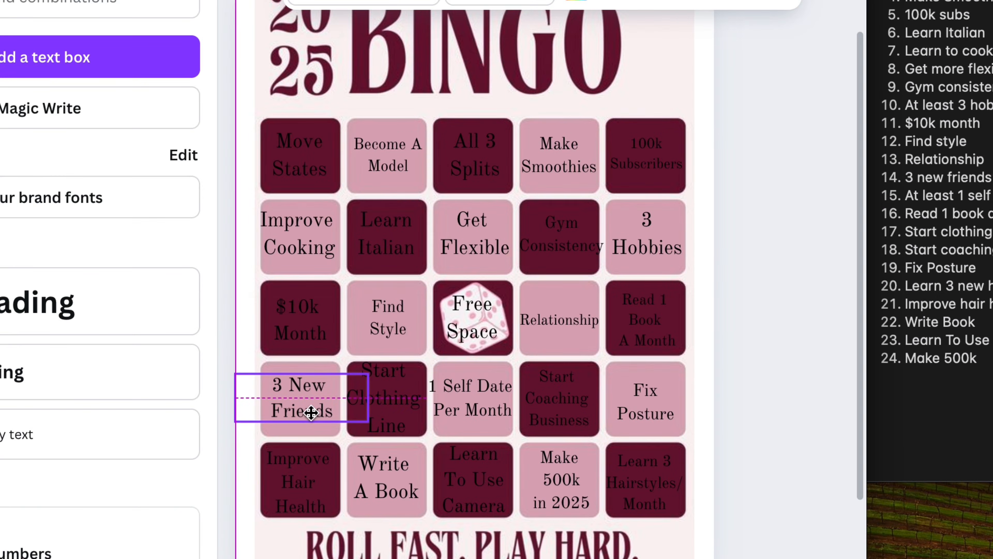
pyautogui.write('Make')
pyautogui.press('Return')
pyautogui.moveTo(368, 375); pyautogui.dragTo(358, 381)
pyautogui.moveTo(314, 497); pyautogui.dragTo(318, 483)
# Step: Shrink the "3 Hobbies" text in the second row and append "At Once" on a third line
pyautogui.click(650, 244)
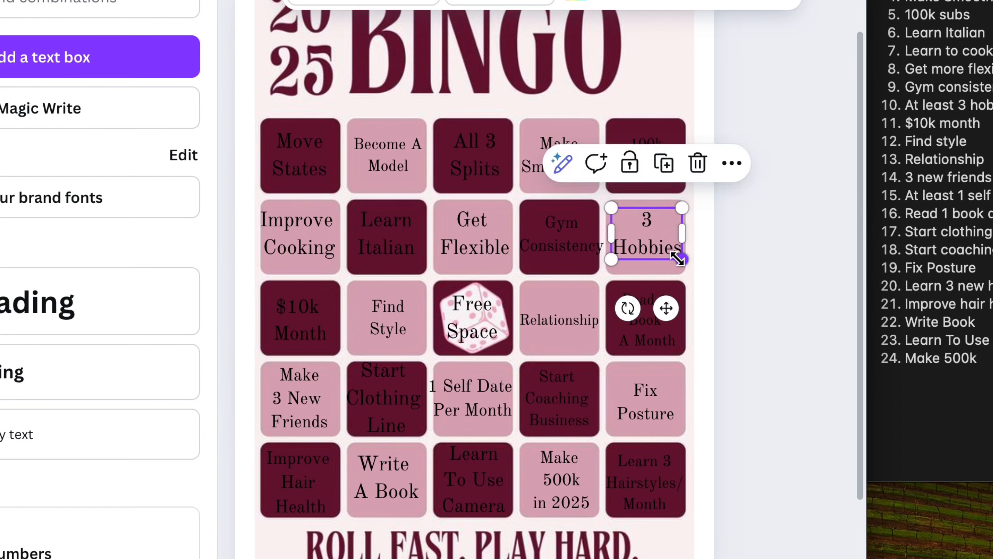
pyautogui.moveTo(682, 259); pyautogui.dragTo(677, 255)
pyautogui.moveTo(671, 247); pyautogui.dragTo(673, 255)
pyautogui.click(672, 256)
pyautogui.press('Return')
pyautogui.write('At Pm')
pyautogui.press('BackSpace')
pyautogui.press('BackSpace')
pyautogui.write('Once')
# Step: Scale down the "3 Hobbies At Once" text and center it within its square
pyautogui.moveTo(666, 338)
pyautogui.mouseDown()
pyautogui.moveTo(666, 324)
pyautogui.moveTo(666, 333)
pyautogui.mouseUp()
pyautogui.moveTo(679, 280); pyautogui.dragTo(674, 273)
pyautogui.moveTo(666, 328); pyautogui.dragTo(666, 325)
pyautogui.moveTo(656, 247); pyautogui.dragTo(656, 242)
# Step: Shrink the "Gym Consistency", "Get Flexible" and "Learn Italian" texts and center each within its square
pyautogui.click(574, 244)
pyautogui.moveTo(604, 257); pyautogui.dragTo(594, 252)
pyautogui.moveTo(563, 240); pyautogui.dragTo(566, 244)
pyautogui.click(481, 242)
pyautogui.moveTo(510, 260); pyautogui.dragTo(501, 253)
pyautogui.moveTo(478, 236); pyautogui.dragTo(481, 243)
pyautogui.click(408, 244)
pyautogui.moveTo(426, 259); pyautogui.dragTo(415, 253)
pyautogui.moveTo(382, 234); pyautogui.dragTo(389, 241)
# Step: Shrink the "Improve Cooking" text in the second row and extend it with "Skills" on a third line
pyautogui.click(319, 243)
pyautogui.moveTo(340, 259); pyautogui.dragTo(308, 246)
pyautogui.click(325, 250)
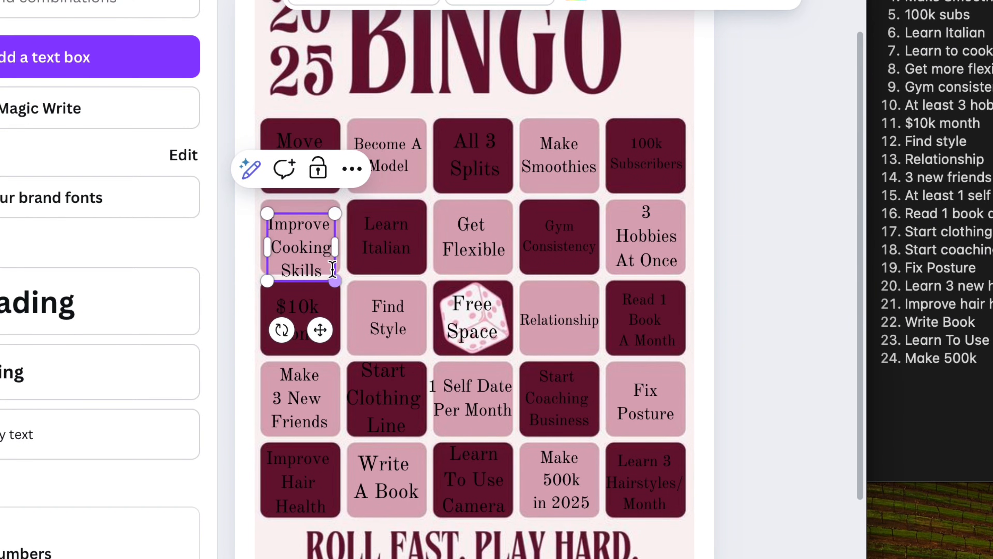
# Step: Center the "Improve Cooking Skills" text within its square, and shrink and center the "Move States" text
pyautogui.moveTo(320, 329); pyautogui.dragTo(320, 321)
pyautogui.click(323, 151)
pyautogui.click(309, 153)
pyautogui.moveTo(328, 180); pyautogui.dragTo(323, 175)
pyautogui.moveTo(304, 143); pyautogui.dragTo(306, 147)
# Step: Shrink the "All 3 Splits" text in the first row and reword it as "Get All" above "3 Splits"
pyautogui.click(475, 155)
pyautogui.moveTo(523, 181); pyautogui.dragTo(517, 178)
pyautogui.moveTo(457, 147); pyautogui.dragTo(458, 148)
pyautogui.click(453, 142)
pyautogui.write('Get')
pyautogui.click(498, 142)
pyautogui.press('Return')
pyautogui.click(451, 188)
pyautogui.press('BackSpace')
pyautogui.press('space')
# Step: Scale down the "Get All 3 Splits" and "Make Smoothies" texts and center each within its square
pyautogui.moveTo(515, 176); pyautogui.dragTo(508, 173)
pyautogui.moveTo(478, 163); pyautogui.dragTo(483, 164)
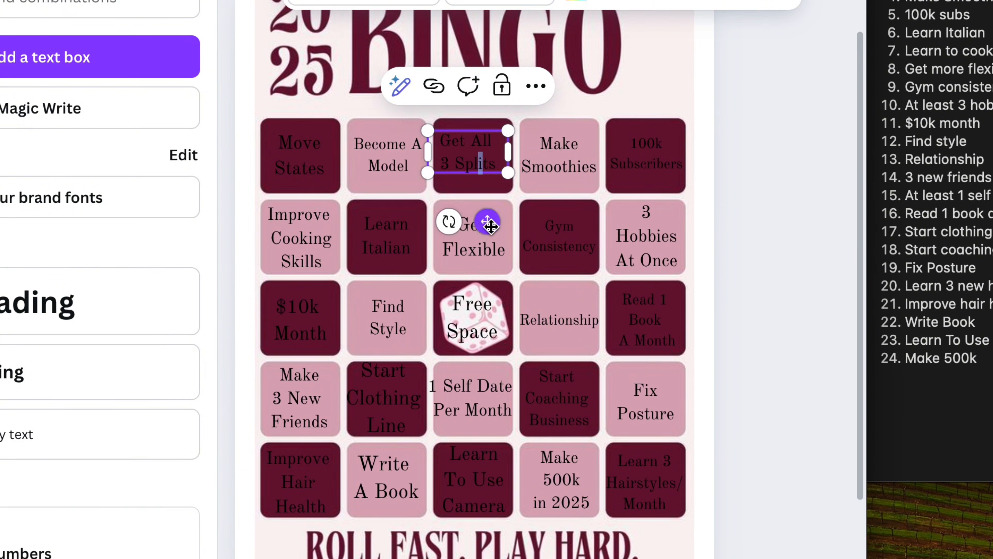
pyautogui.moveTo(488, 222); pyautogui.dragTo(492, 226)
pyautogui.click(566, 166)
pyautogui.moveTo(604, 178); pyautogui.dragTo(599, 174)
pyautogui.moveTo(576, 225); pyautogui.dragTo(581, 226)
pyautogui.click(653, 165)
pyautogui.click(831, 288)
# Step: Shrink the "Learn To Use Camera" and "Start Clothing Line" texts and center each within its square
pyautogui.click(474, 481)
pyautogui.moveTo(506, 517); pyautogui.dragTo(500, 511)
pyautogui.moveTo(474, 480); pyautogui.dragTo(476, 483)
pyautogui.click(385, 400)
pyautogui.moveTo(429, 439); pyautogui.dragTo(420, 429)
pyautogui.moveTo(380, 398); pyautogui.dragTo(386, 405)
pyautogui.click(227, 337)
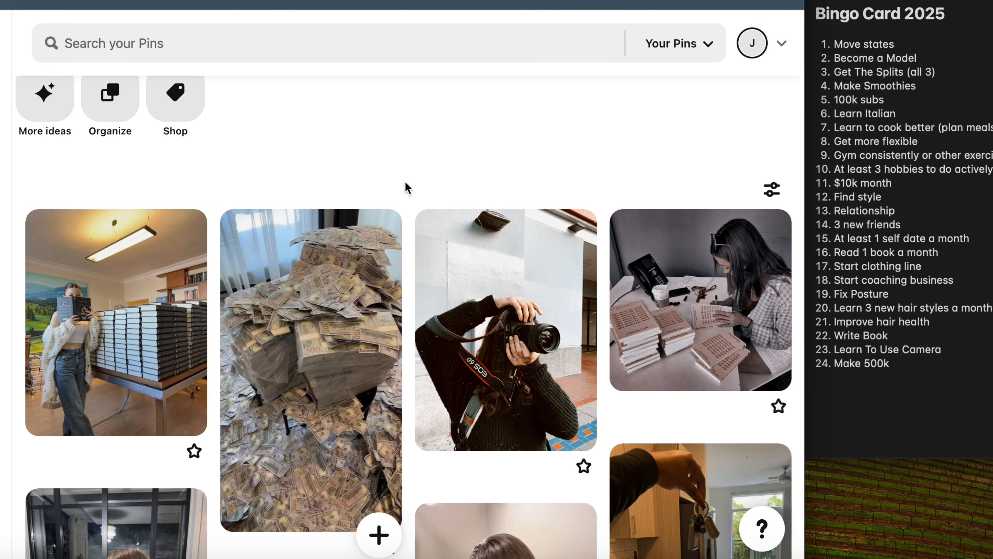
# Step: Switch to the 2025 bingo card board on Pinterest and copy the photo of the hand holding apartment keys
pyautogui.scroll(-20, 406, 186)
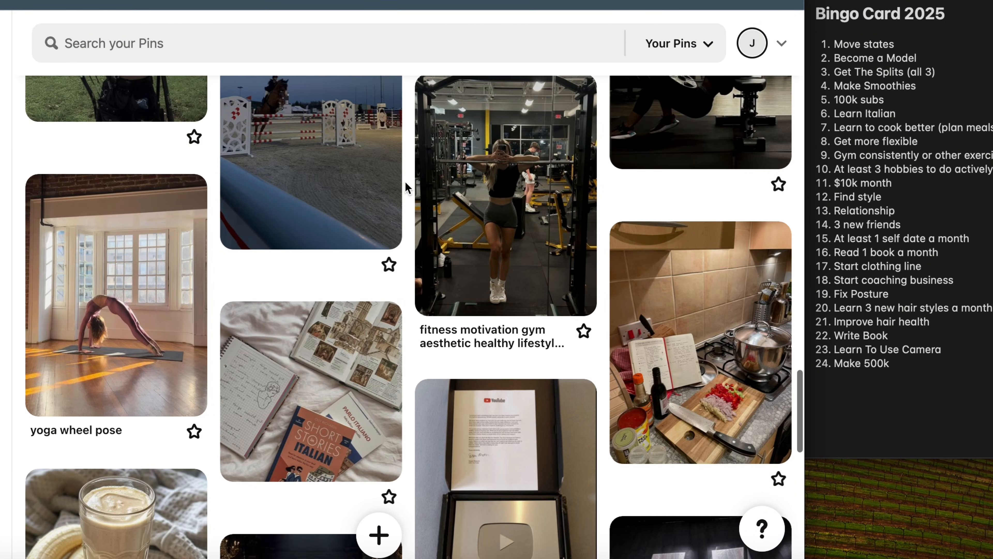
pyautogui.scroll(20, 405, 181)
pyautogui.scroll(-6, 405, 181)
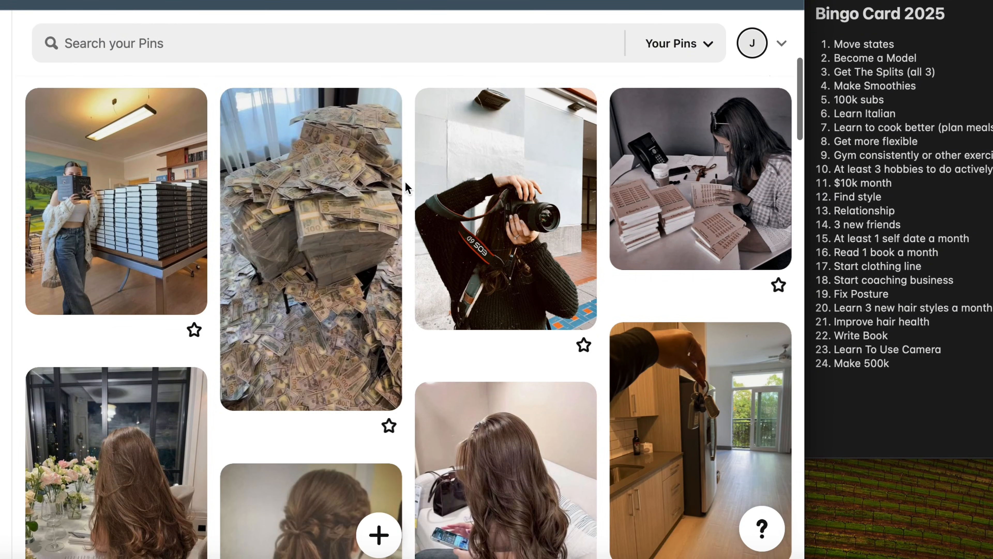
pyautogui.scroll(-5, 405, 181)
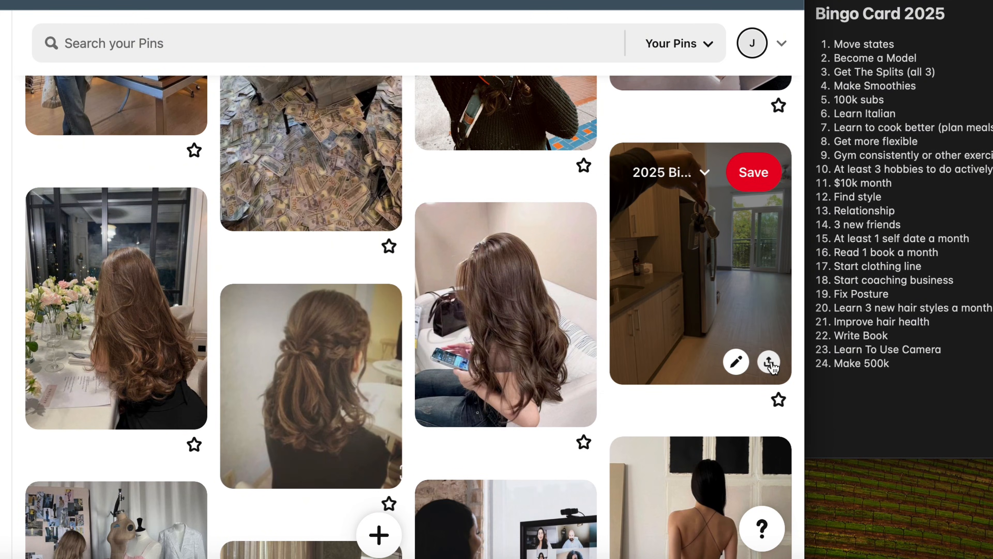
pyautogui.click(769, 362)
pyautogui.click(768, 326)
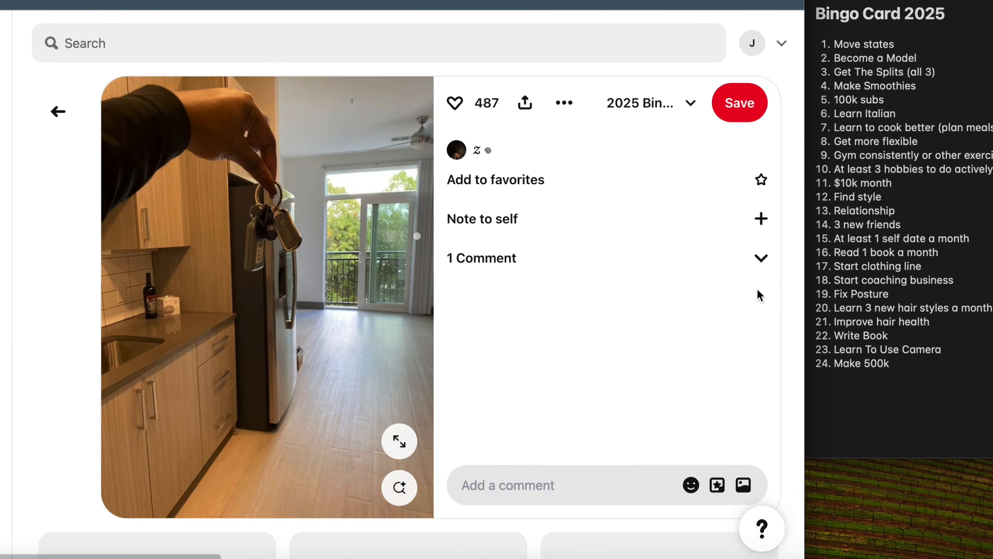
pyautogui.rightClick(366, 288)
pyautogui.click(421, 327)
# Step: Paste the apartment keys photo into the Canva card and shrink it onto the "Move States" square
pyautogui.click(348, 2)
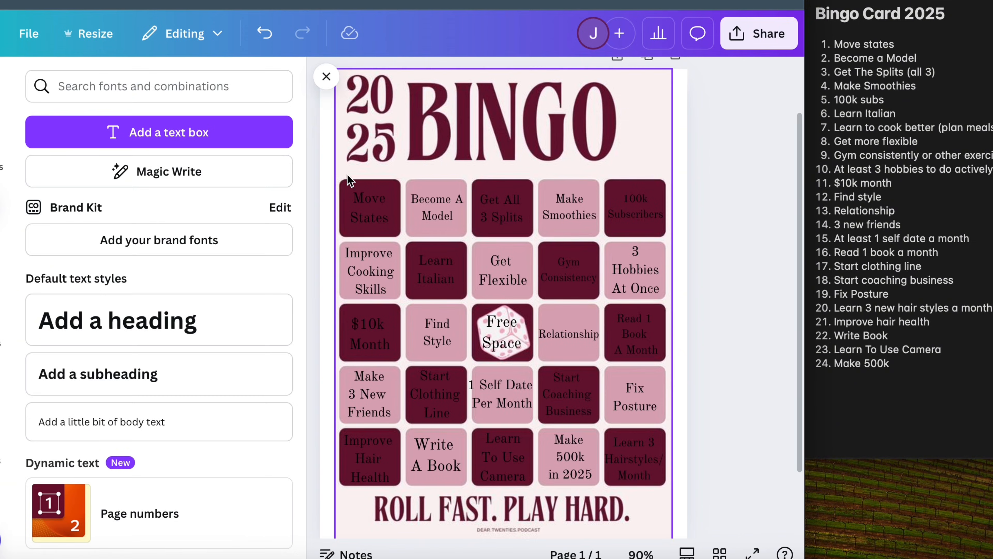
pyautogui.rightClick(351, 213)
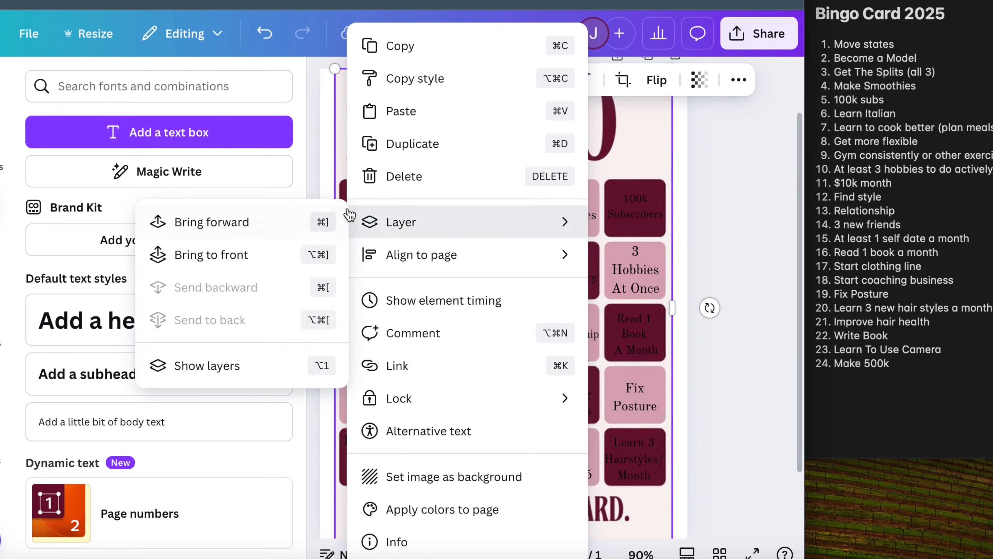
pyautogui.click(429, 112)
pyautogui.moveTo(392, 161); pyautogui.dragTo(514, 380)
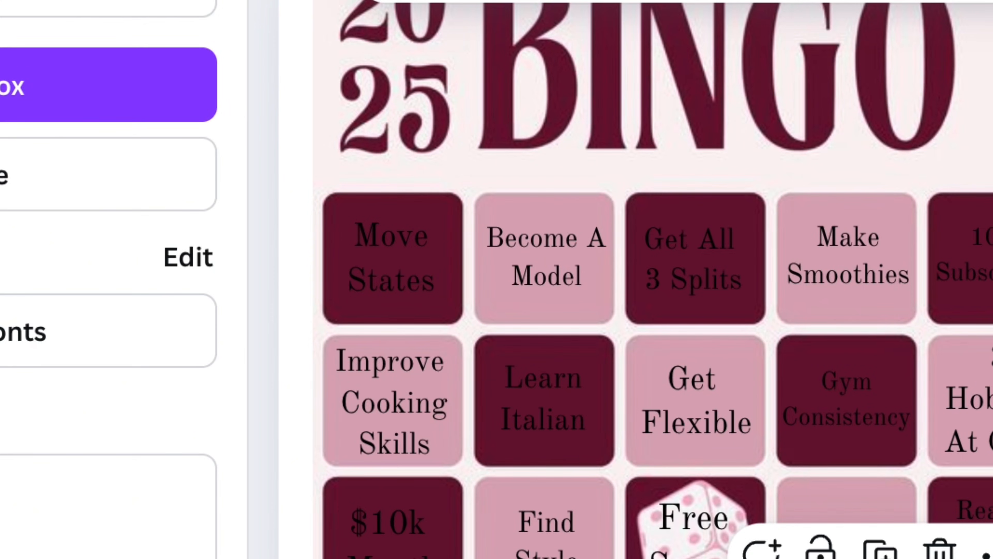
pyautogui.moveTo(582, 414); pyautogui.dragTo(384, 219)
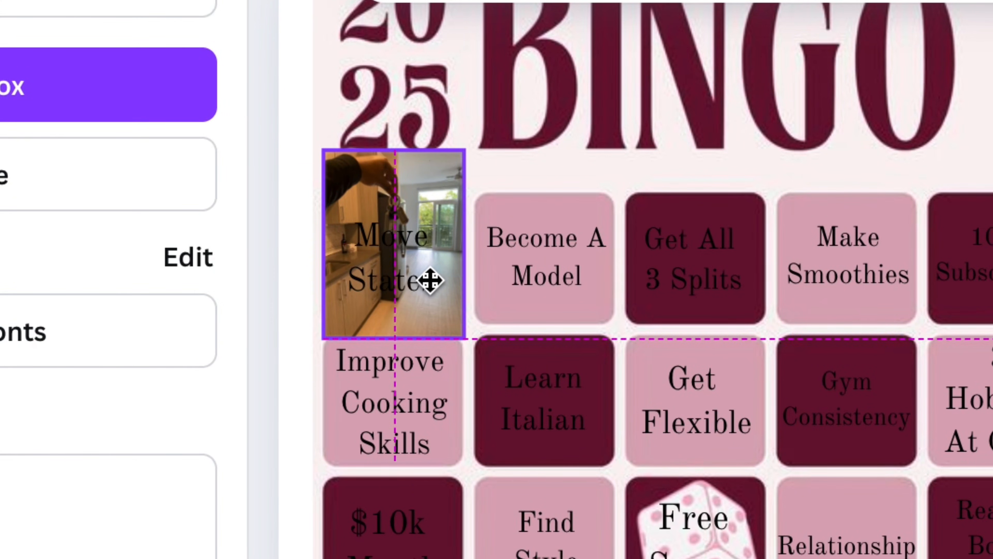
pyautogui.moveTo(430, 280); pyautogui.dragTo(430, 279)
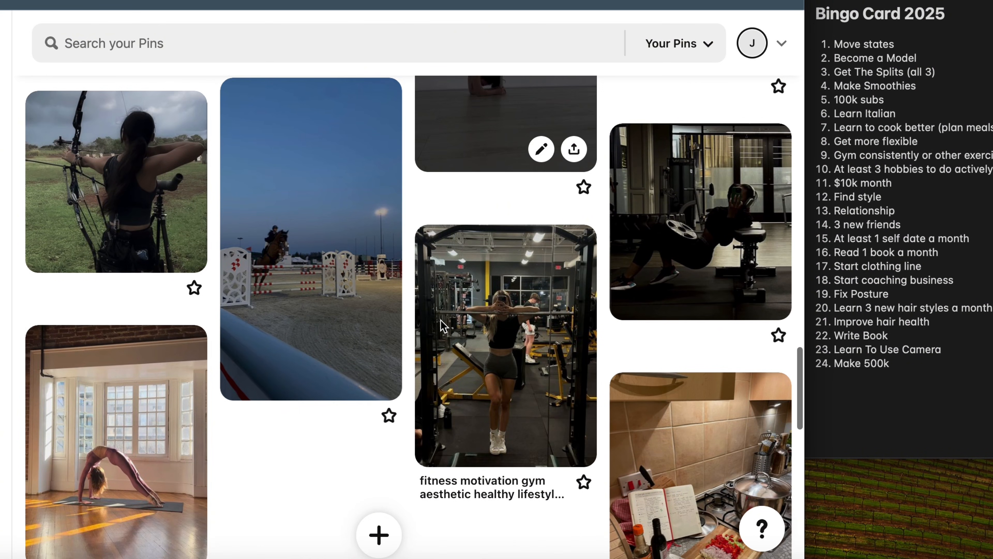
# Step: Find the runway model pin on the Pinterest board and copy its image
pyautogui.scroll(-5, 434, 329)
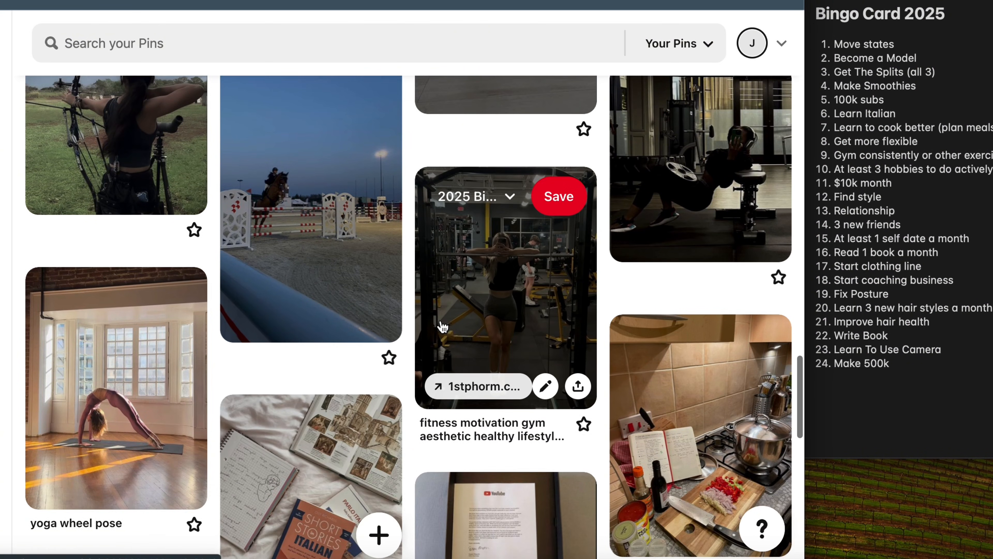
pyautogui.scroll(-5, 413, 327)
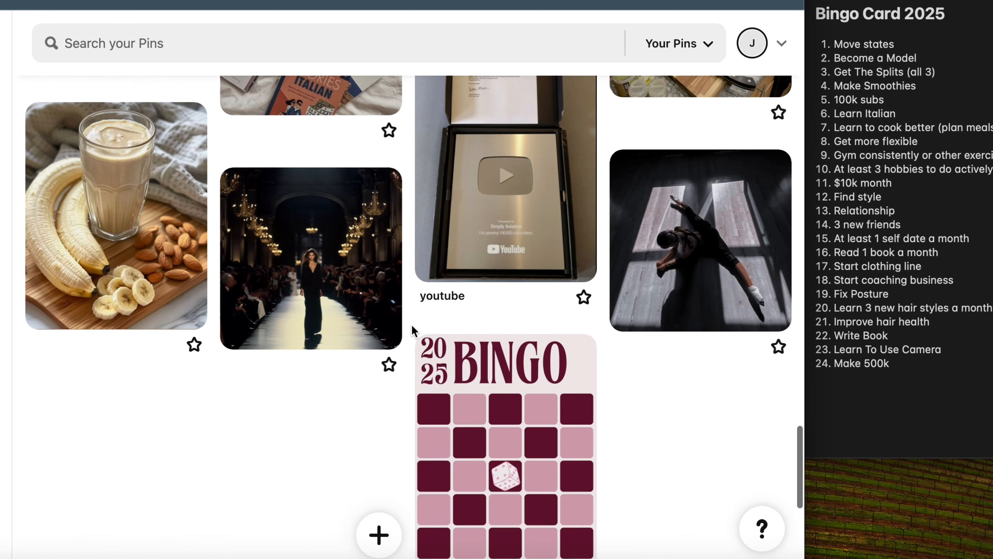
pyautogui.rightClick(328, 267)
pyautogui.click(294, 422)
pyautogui.click(309, 261)
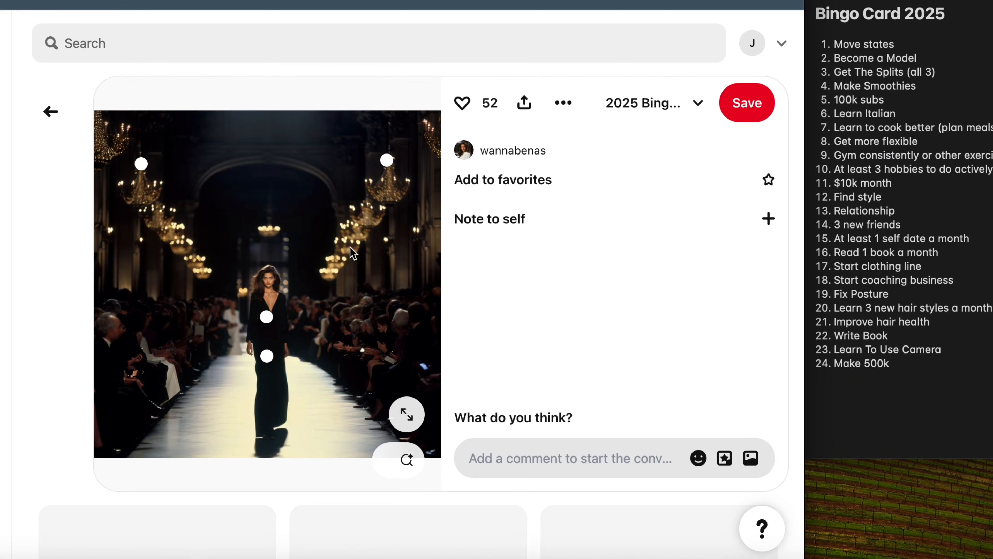
pyautogui.rightClick(350, 247)
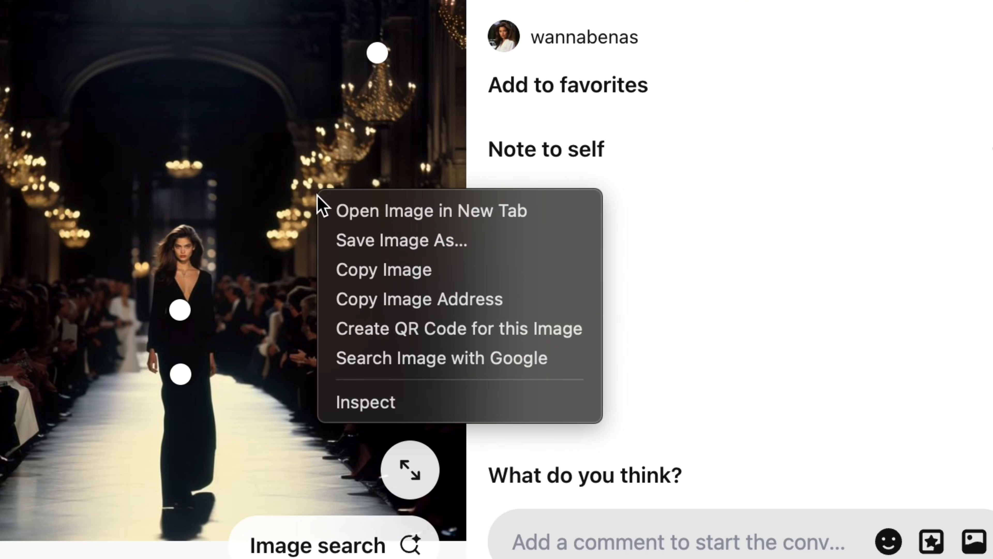
pyautogui.click(400, 282)
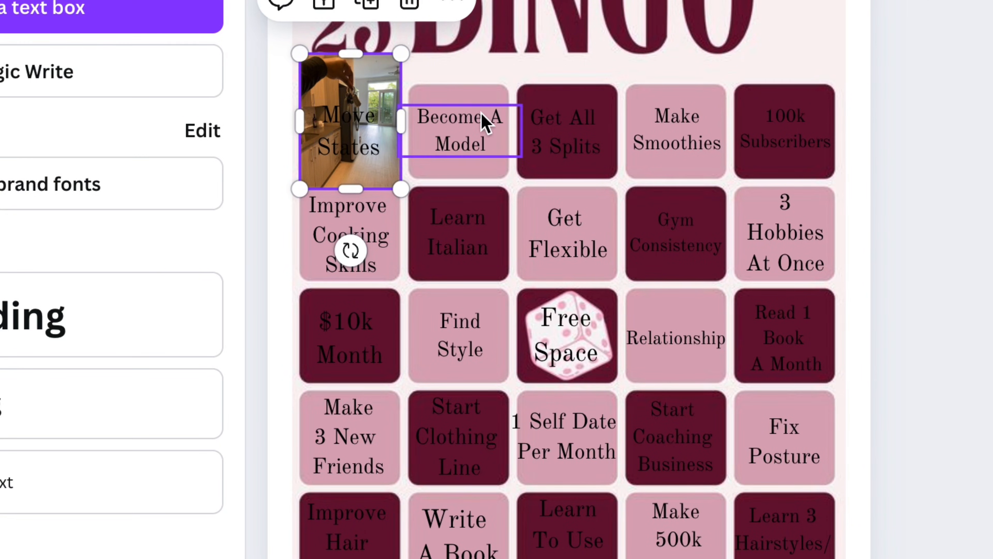
# Step: Paste the runway photo into the Canva card and shrink it onto the "Become A Model" square
pyautogui.rightClick(447, 173)
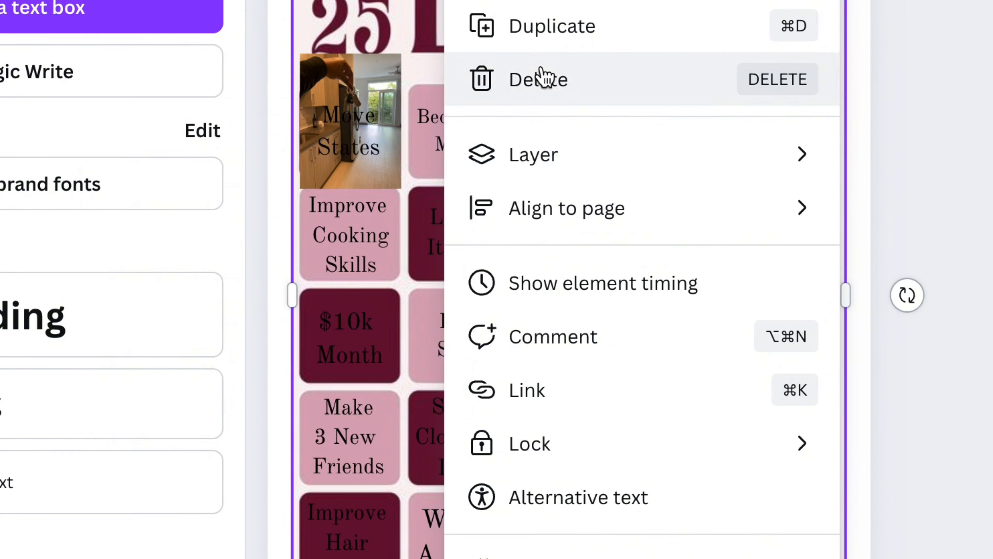
pyautogui.press('super+v')
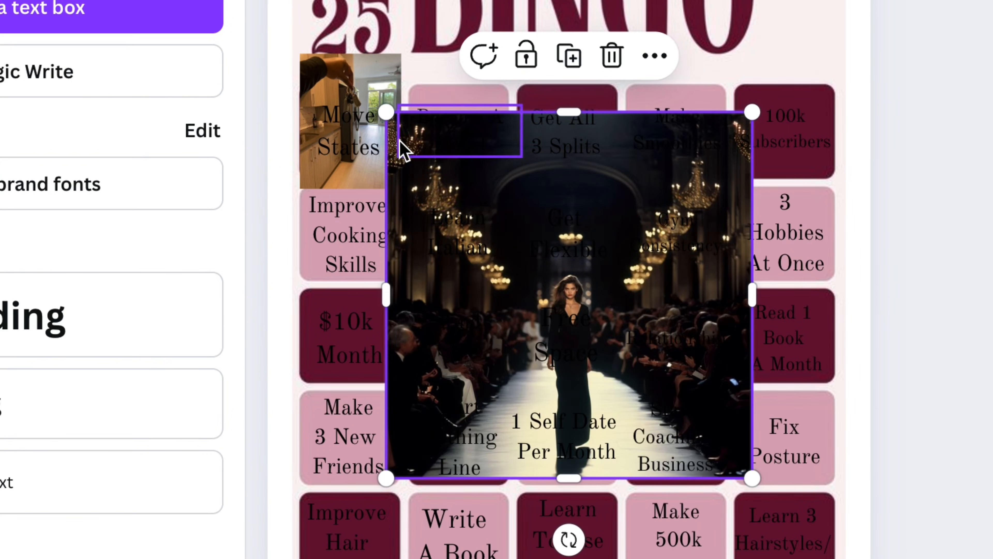
pyautogui.moveTo(383, 121); pyautogui.dragTo(634, 409)
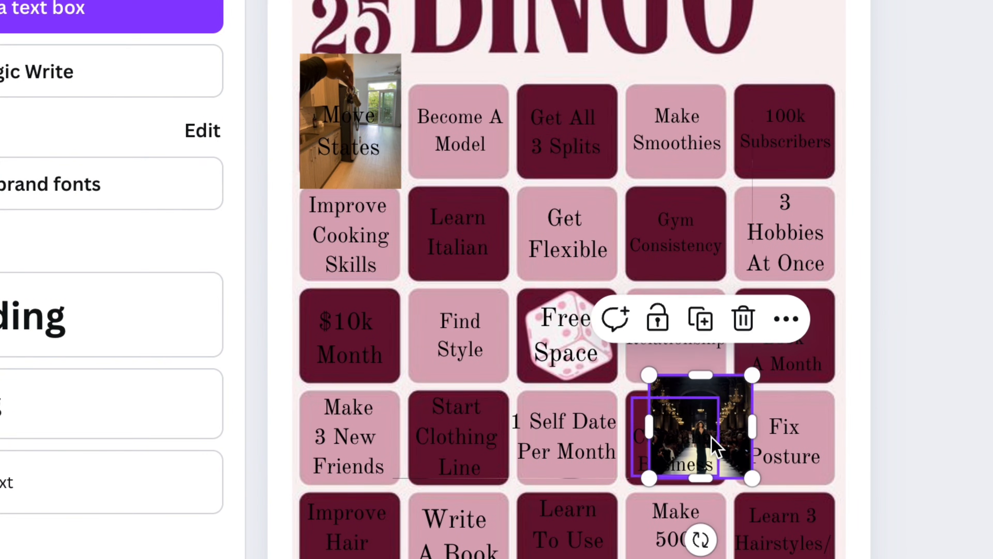
pyautogui.moveTo(725, 440); pyautogui.dragTo(487, 143)
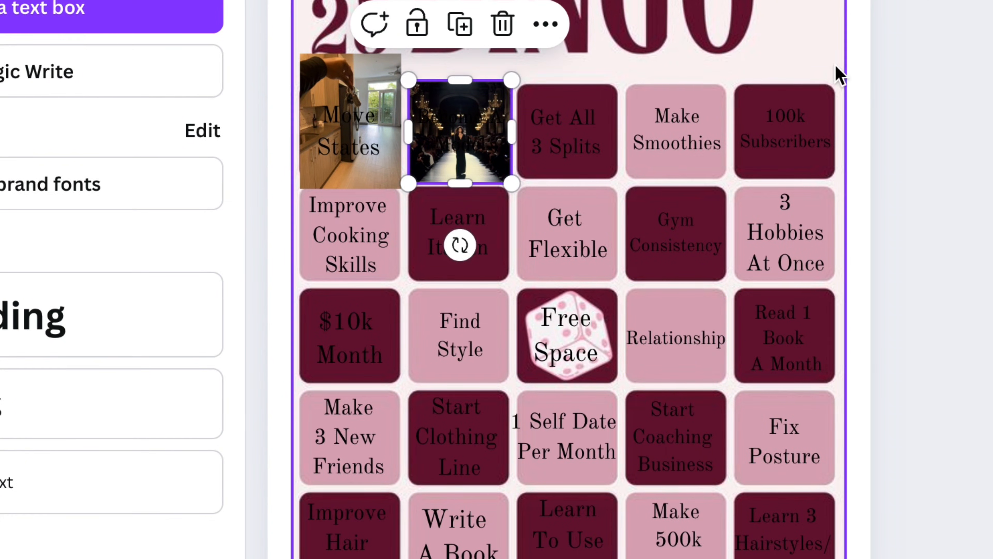
# Step: Switch to Pinterest and copy the image of the dancer stretching in the splits on a wooden floor
pyautogui.click(930, 108)
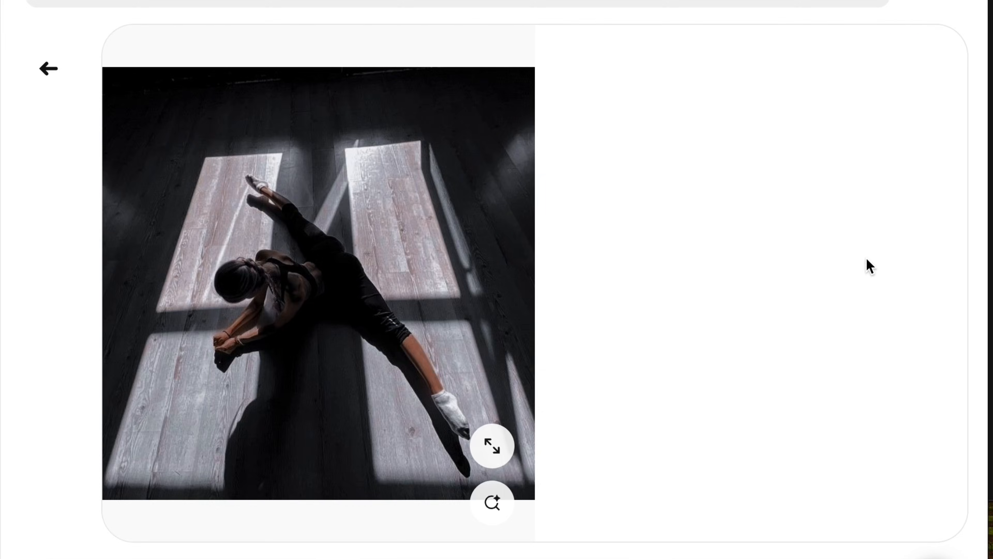
pyautogui.rightClick(333, 328)
pyautogui.click(337, 377)
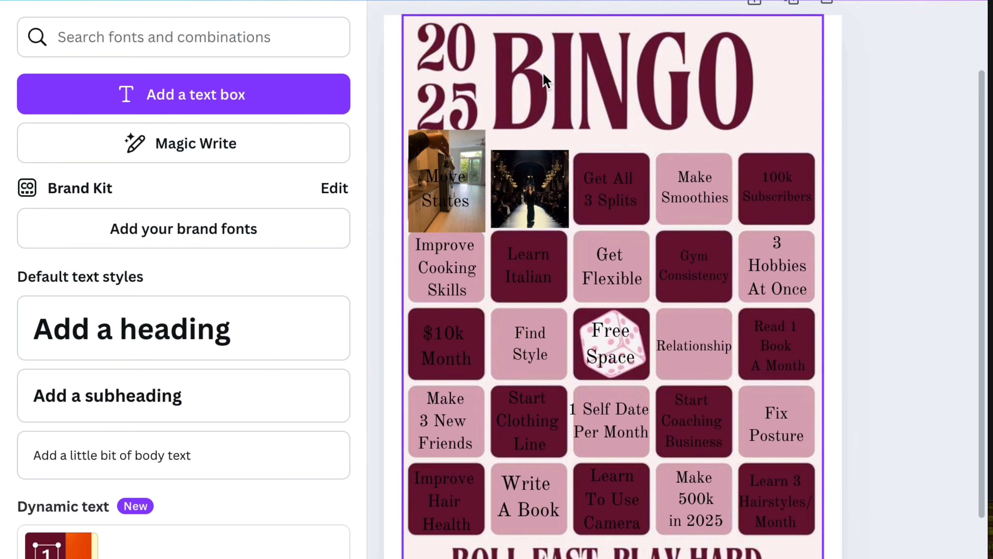
# Step: Paste the splits photo into the Canva card and shrink it onto the "Get All 3 Splits" square
pyautogui.rightClick(610, 168)
pyautogui.click(692, 67)
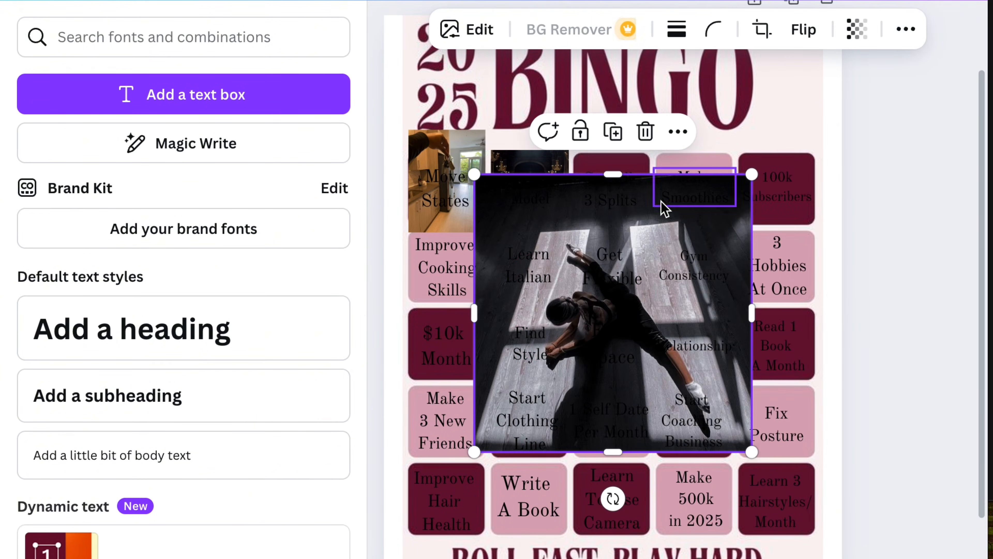
pyautogui.moveTo(752, 175); pyautogui.dragTo(558, 370)
pyautogui.click(493, 395)
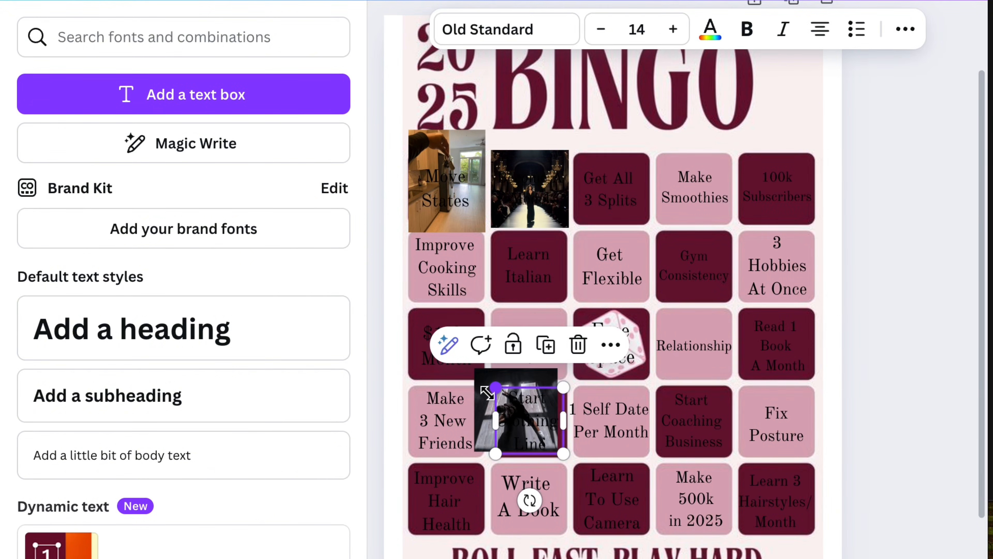
pyautogui.moveTo(484, 377); pyautogui.dragTo(591, 169)
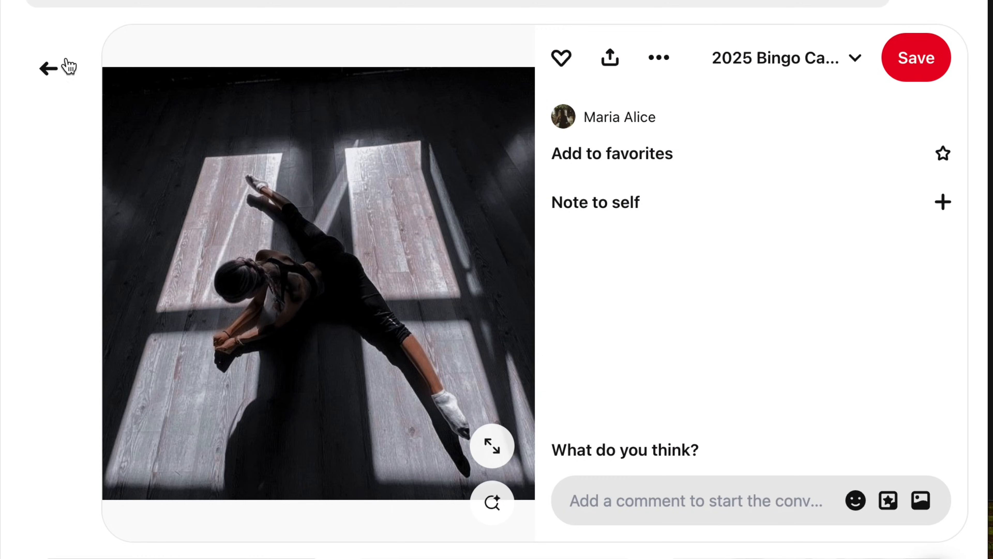
# Step: Return to the Pinterest board, open the banana and almond smoothie pin and copy its image
pyautogui.click(46, 67)
pyautogui.scroll(-10, 308, 219)
pyautogui.scroll(-15, 489, 332)
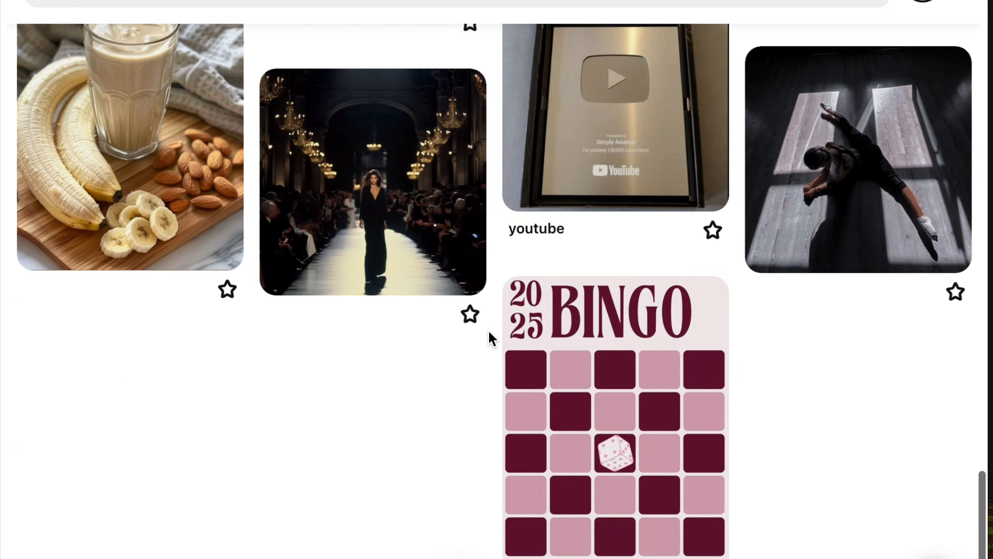
pyautogui.scroll(4, 489, 332)
pyautogui.click(169, 322)
pyautogui.rightClick(361, 237)
pyautogui.click(438, 291)
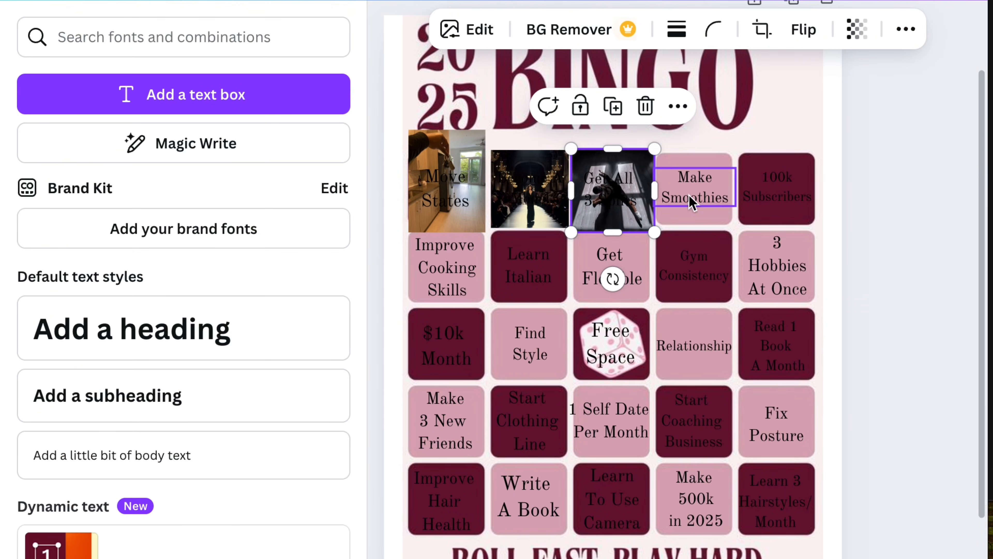
# Step: Paste the smoothie photo into the Canva card and resize it to fit over the "Make Smoothies" square
pyautogui.rightClick(698, 221)
pyautogui.click(465, 66)
pyautogui.moveTo(746, 146); pyautogui.dragTo(548, 394)
pyautogui.moveTo(512, 436); pyautogui.dragTo(694, 191)
pyautogui.moveTo(654, 148); pyautogui.dragTo(656, 136)
pyautogui.click(669, 159)
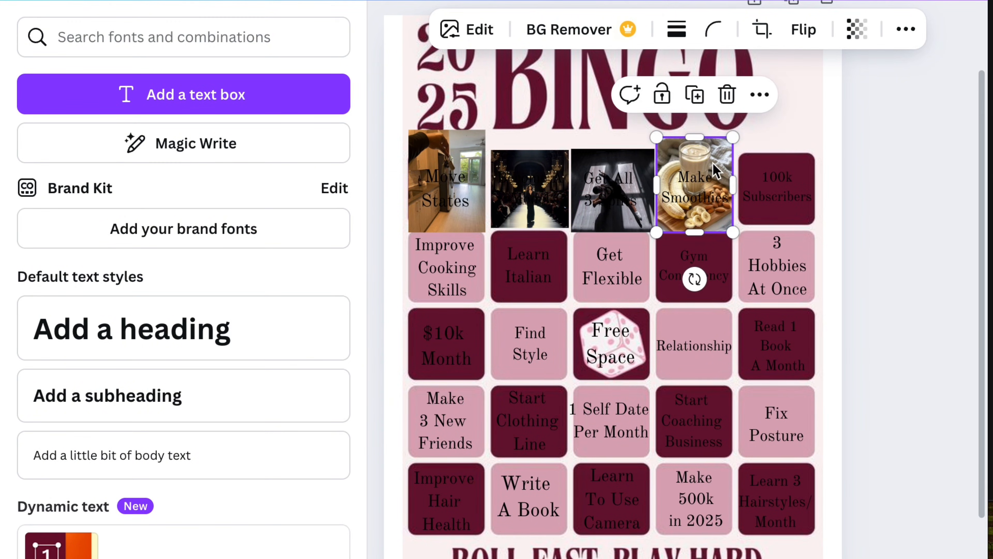
pyautogui.click(888, 241)
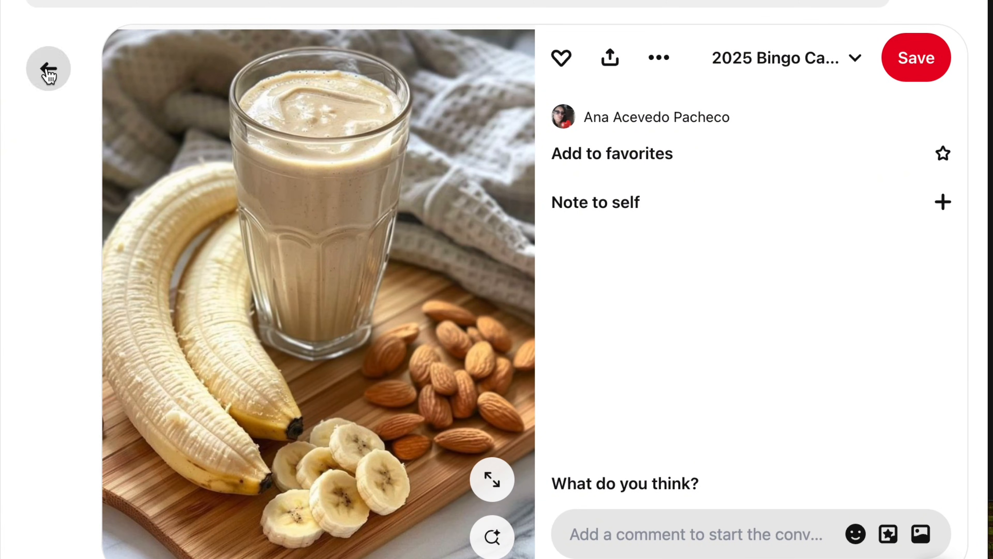
# Step: Return to the Pinterest board, open the YouTube play button plaque pin and copy its image
pyautogui.click(49, 70)
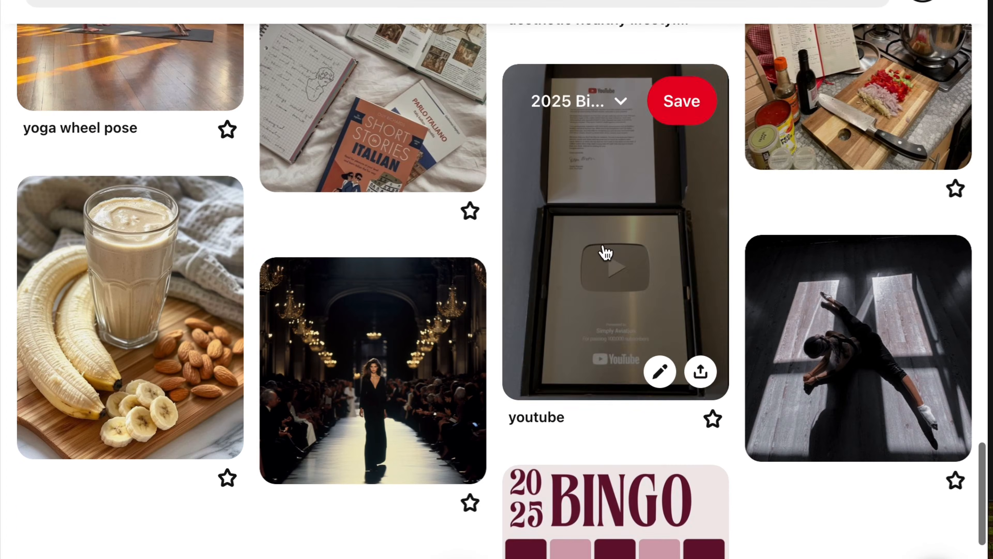
pyautogui.click(603, 255)
pyautogui.rightClick(388, 277)
pyautogui.click(453, 330)
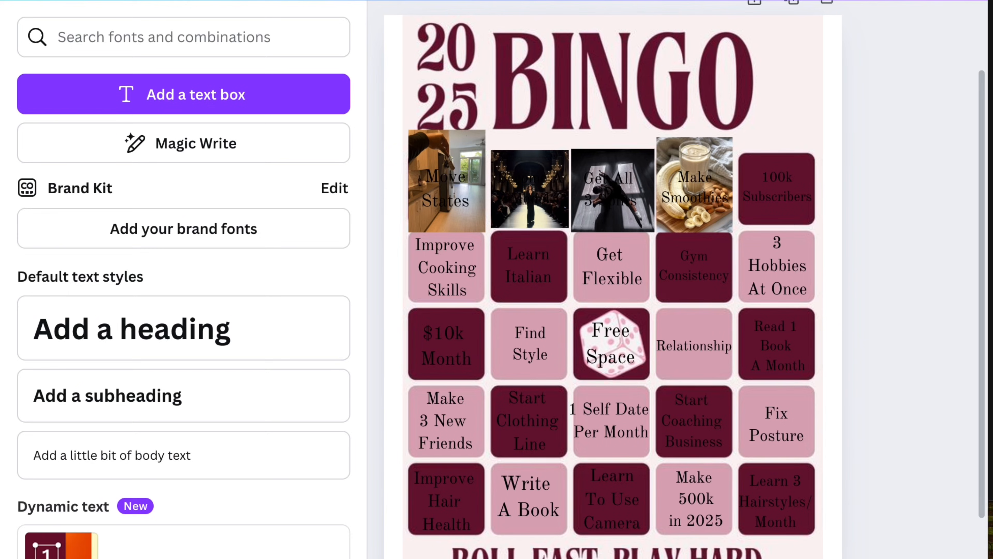
# Step: Paste the YouTube plaque photo into the Canva card and crop away the upper part with the letter
pyautogui.rightClick(789, 221)
pyautogui.click(610, 67)
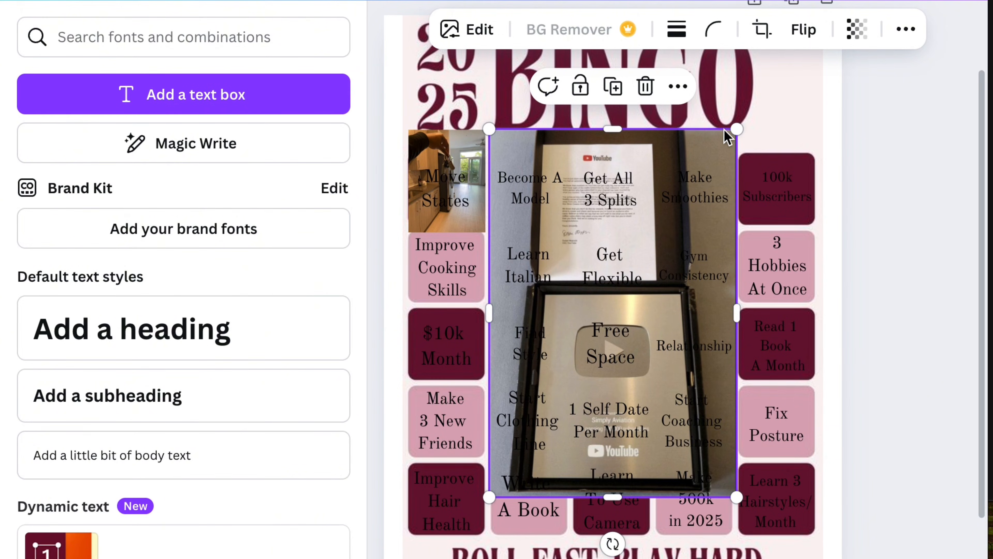
pyautogui.click(762, 29)
pyautogui.moveTo(733, 205); pyautogui.dragTo(732, 268)
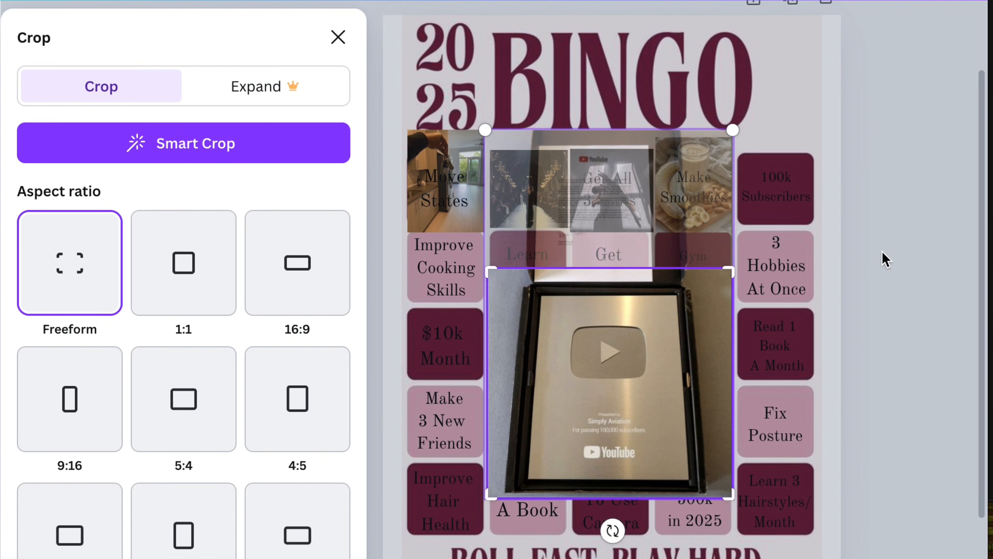
pyautogui.click(900, 274)
# Step: Shrink the cropped plaque photo and place it over the "100k Subscribers" square
pyautogui.moveTo(711, 312); pyautogui.dragTo(702, 281)
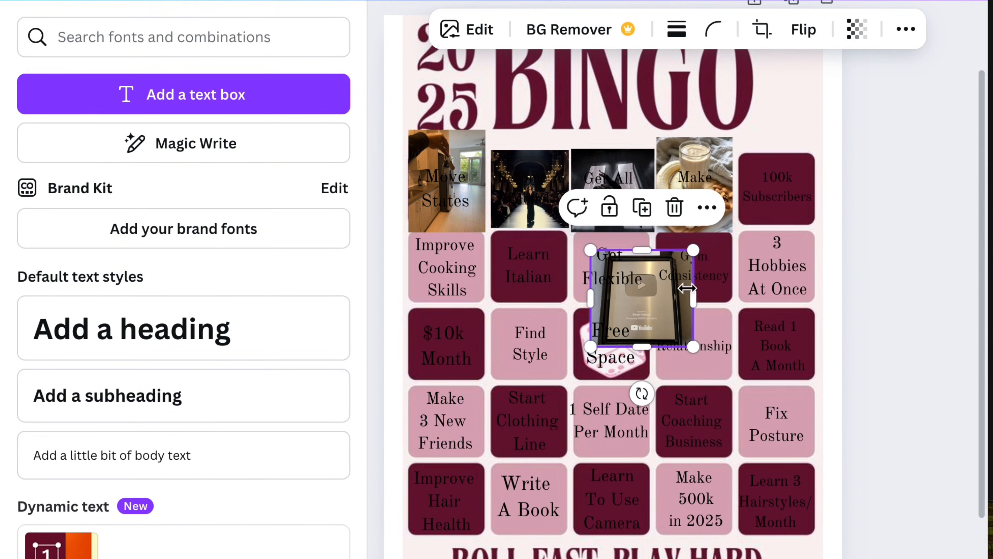
pyautogui.moveTo(661, 306); pyautogui.dragTo(790, 192)
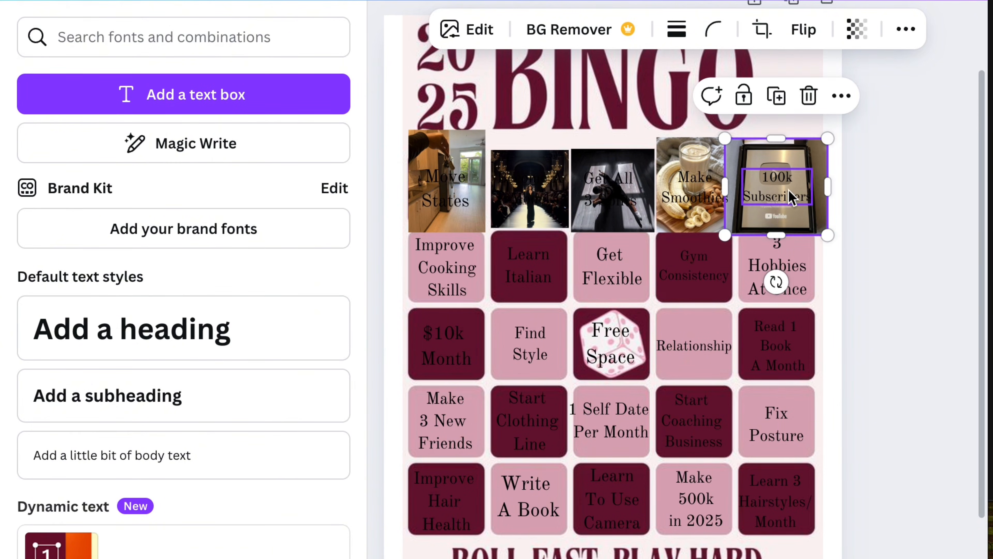
pyautogui.click(947, 371)
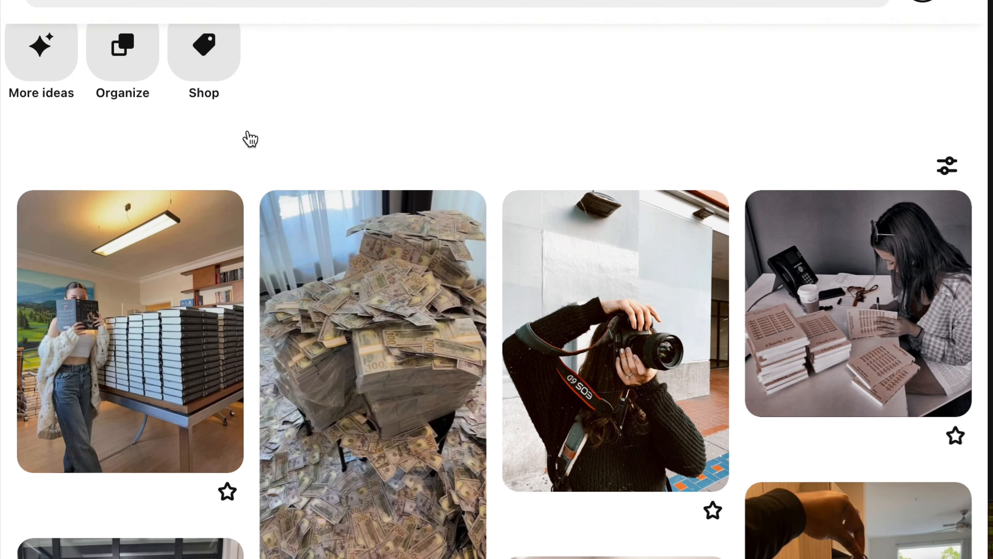
# Step: Find the kitchen cooking pin on the Pinterest board, open it and copy its image
pyautogui.scroll(-15, 254, 217)
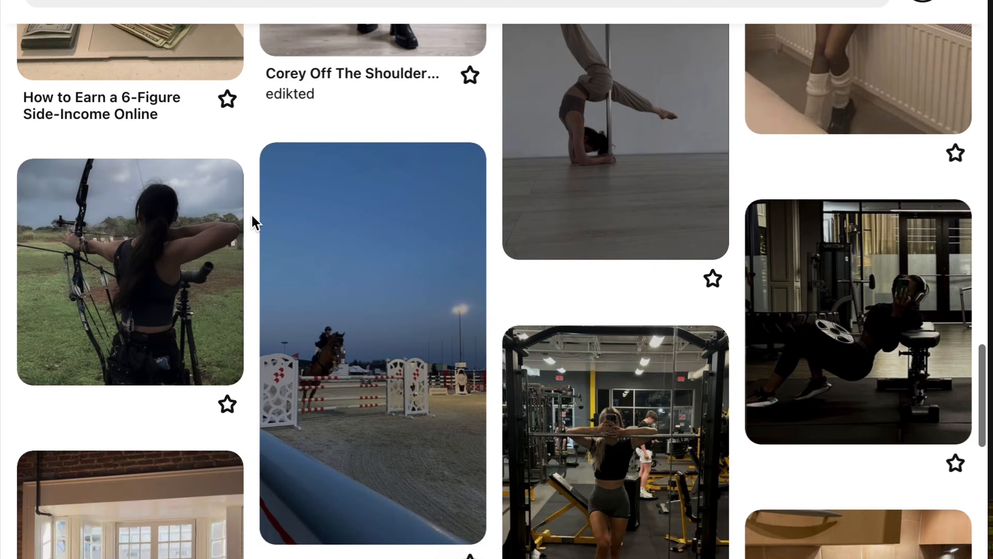
pyautogui.scroll(-5, 251, 215)
pyautogui.scroll(2, 832, 160)
pyautogui.click(832, 157)
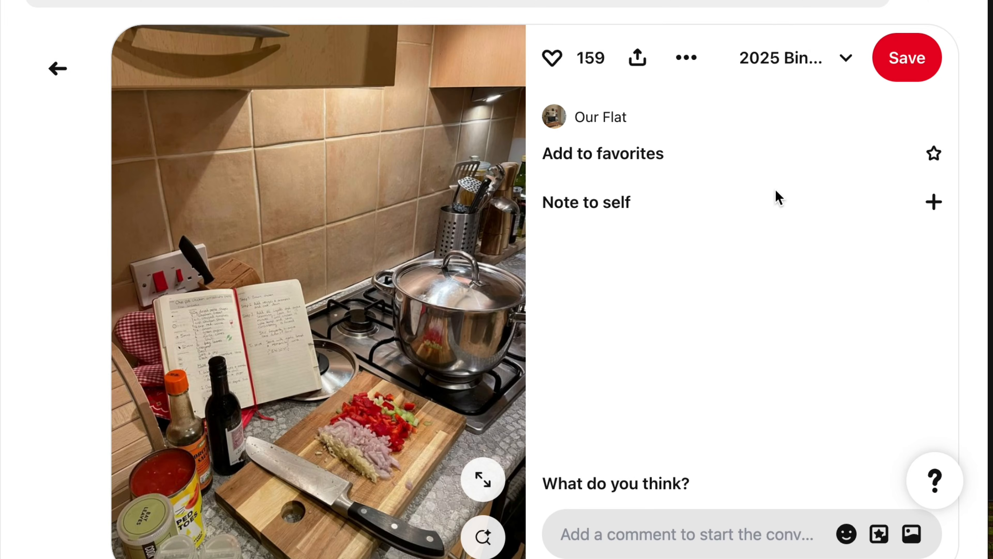
pyautogui.rightClick(359, 286)
pyautogui.click(417, 337)
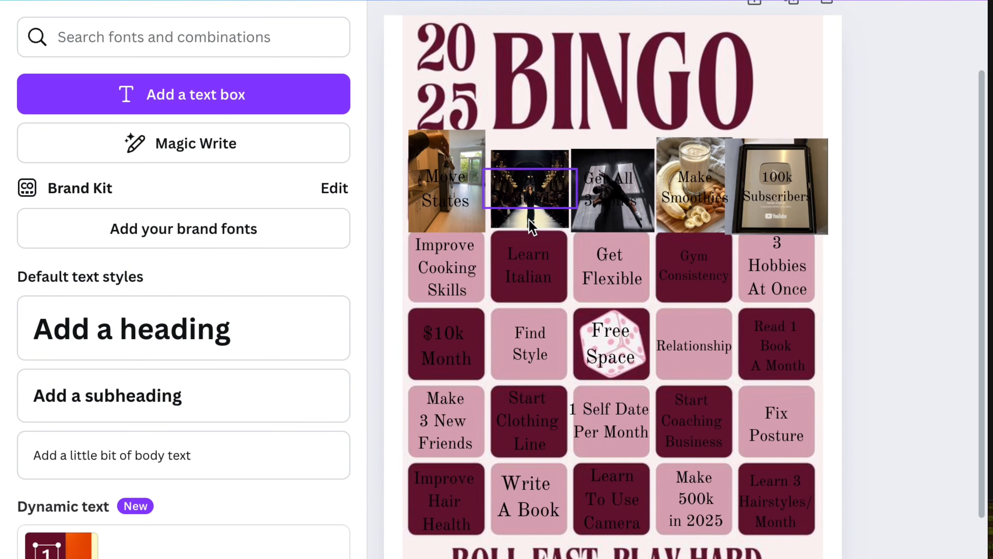
# Step: Paste the cooking photo into the Canva card, shrink it and crop away its upper part with the cabinets
pyautogui.rightClick(418, 291)
pyautogui.click(481, 66)
pyautogui.moveTo(476, 122); pyautogui.dragTo(536, 343)
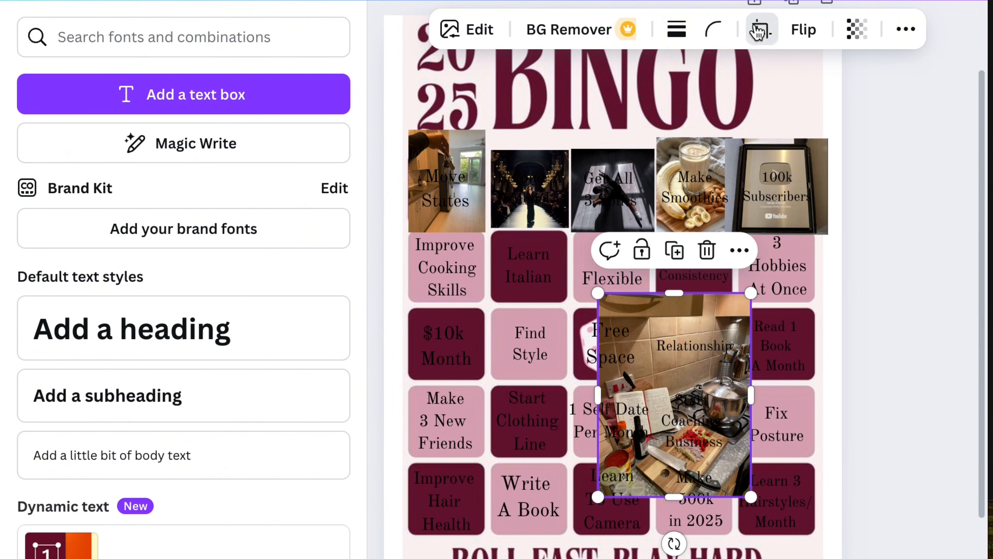
pyautogui.click(761, 29)
pyautogui.moveTo(749, 290); pyautogui.dragTo(750, 367)
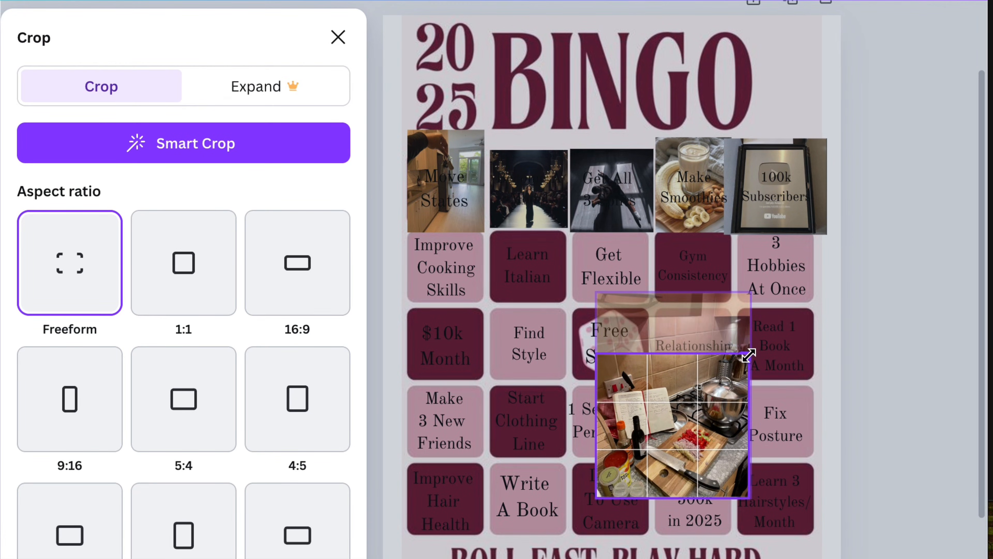
# Step: Move the cropped cooking photo over the "Improve Cooking Skills" square and resize it to fit
pyautogui.moveTo(718, 428); pyautogui.dragTo(471, 290)
pyautogui.click(721, 430)
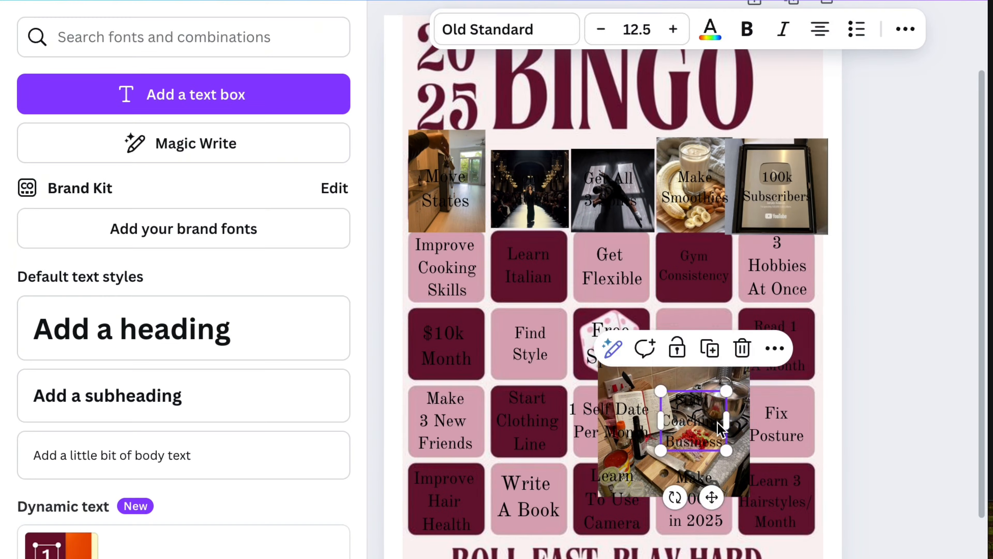
pyautogui.click(865, 393)
pyautogui.moveTo(723, 415); pyautogui.dragTo(477, 258)
pyautogui.moveTo(503, 198); pyautogui.dragTo(438, 254)
pyautogui.moveTo(412, 285); pyautogui.dragTo(450, 250)
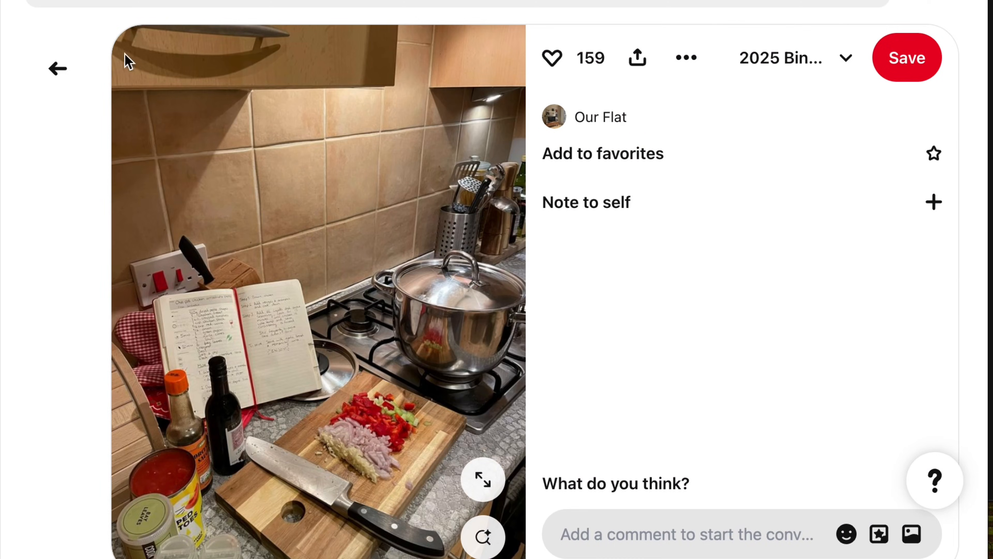
# Step: Return to the Pinterest board, open the pin with the Italian books and notebook, and copy its image
pyautogui.click(56, 66)
pyautogui.scroll(-10, 304, 204)
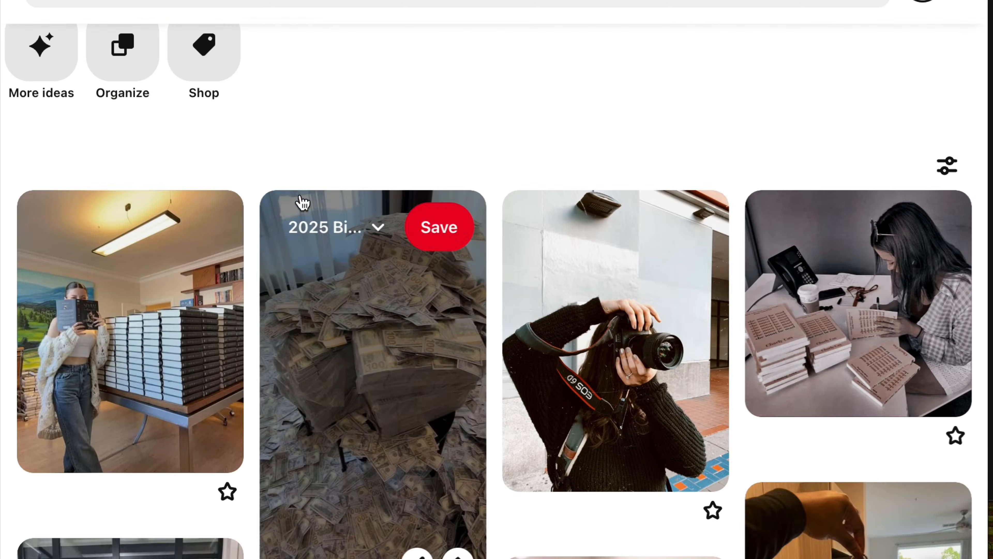
pyautogui.scroll(-10, 260, 196)
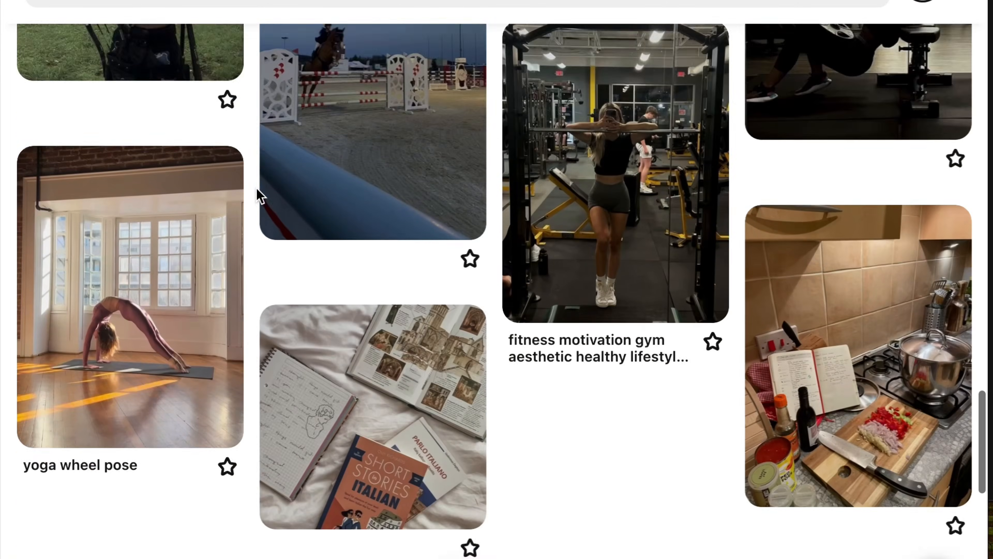
pyautogui.click(266, 196)
pyautogui.rightClick(417, 216)
pyautogui.click(332, 257)
pyautogui.rightClick(332, 257)
pyautogui.click(377, 304)
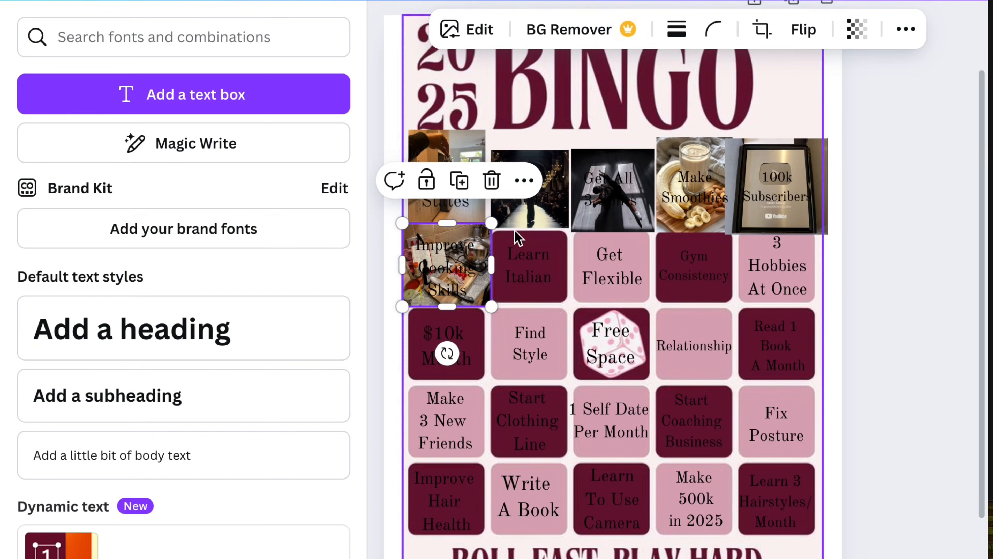
# Step: Paste the Italian books photo into the Canva card and shrink it to fit over the "Learn Italian" square
pyautogui.rightClick(558, 300)
pyautogui.click(649, 66)
pyautogui.moveTo(474, 173); pyautogui.dragTo(661, 379)
pyautogui.moveTo(729, 415); pyautogui.dragTo(553, 266)
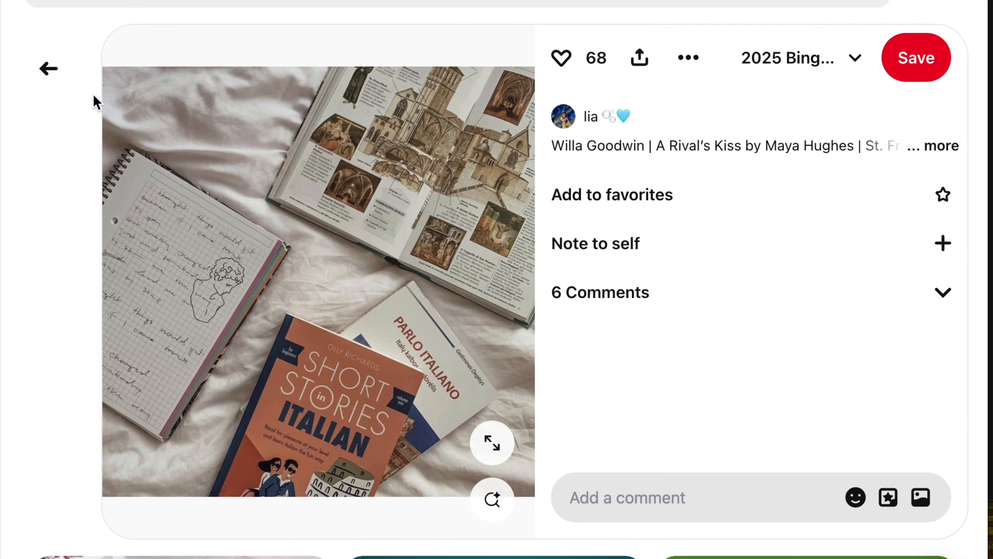
# Step: Return to the Pinterest board, open the "yoga wheel pose" pin and copy its image
pyautogui.click(49, 80)
pyautogui.scroll(10, 244, 271)
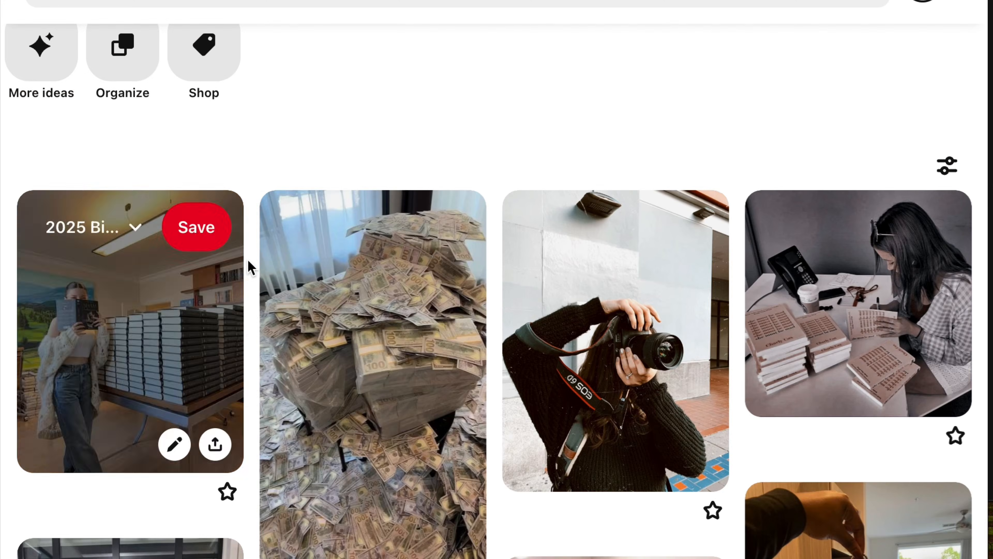
pyautogui.click(250, 269)
pyautogui.scroll(-7, 256, 266)
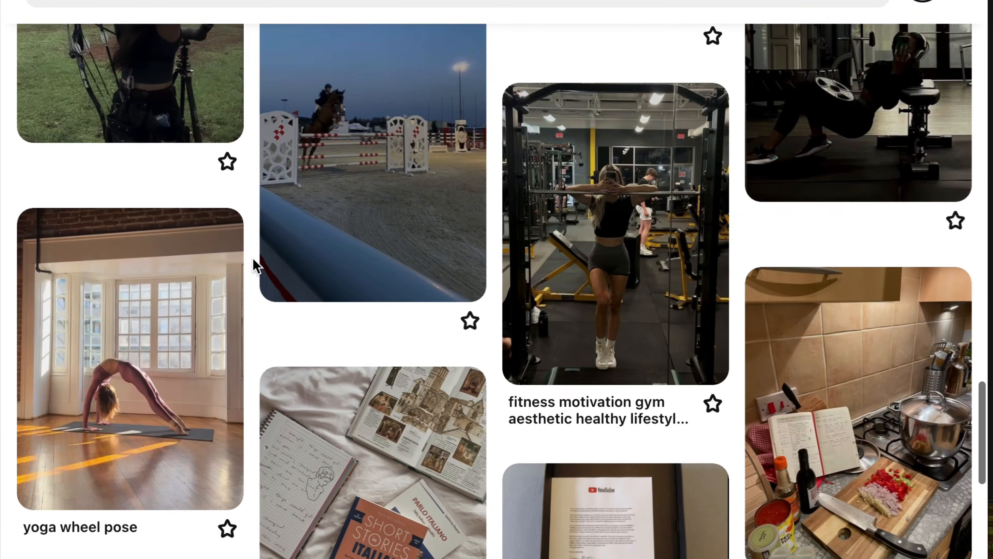
pyautogui.click(193, 378)
pyautogui.rightClick(344, 281)
pyautogui.click(406, 331)
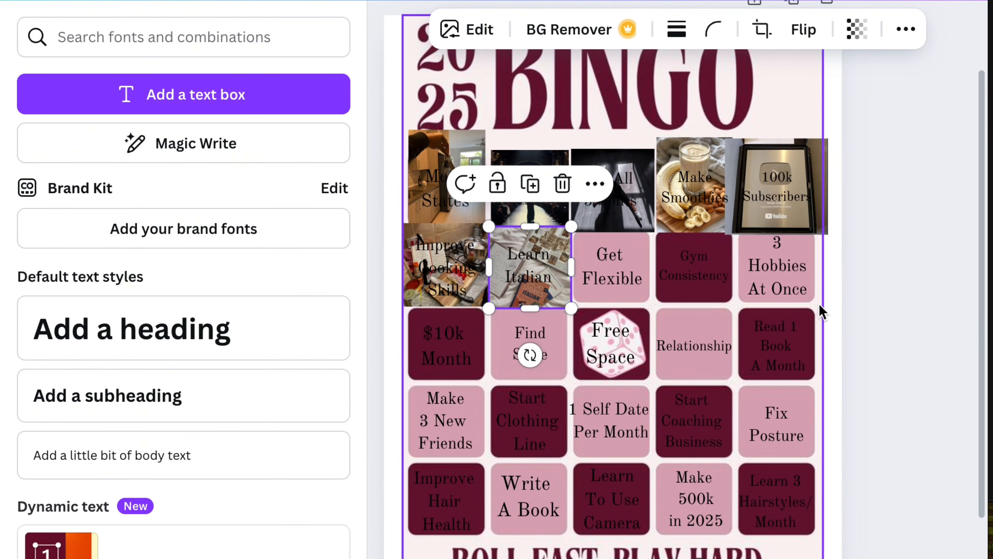
# Step: Paste the yoga photo into the Canva card and crop it to a 1:1 frame around the posing figure
pyautogui.rightClick(822, 311)
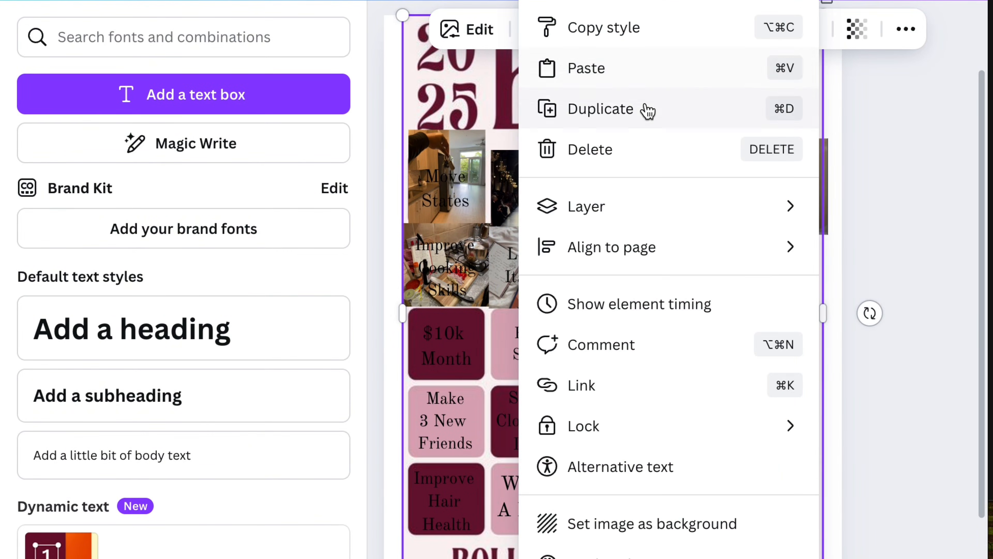
pyautogui.click(586, 66)
pyautogui.click(761, 29)
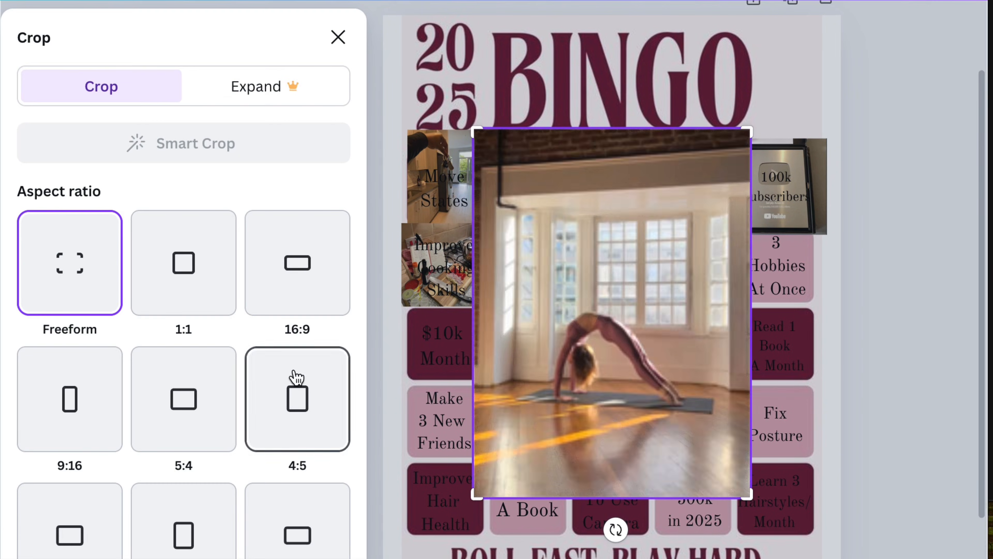
pyautogui.click(183, 263)
pyautogui.moveTo(761, 181); pyautogui.dragTo(723, 220)
pyautogui.moveTo(653, 285); pyautogui.dragTo(651, 257)
pyautogui.click(926, 321)
# Step: Shrink the square yoga photo and place it over the "Get Flexible" square
pyautogui.moveTo(702, 225); pyautogui.dragTo(580, 346)
pyautogui.moveTo(556, 382); pyautogui.dragTo(642, 255)
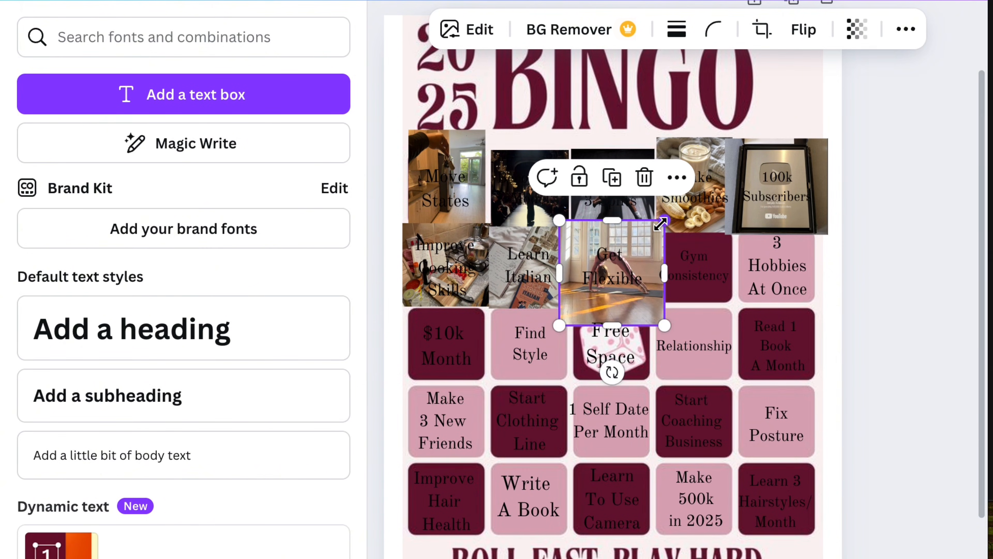
pyautogui.click(640, 255)
pyautogui.moveTo(609, 311); pyautogui.dragTo(620, 299)
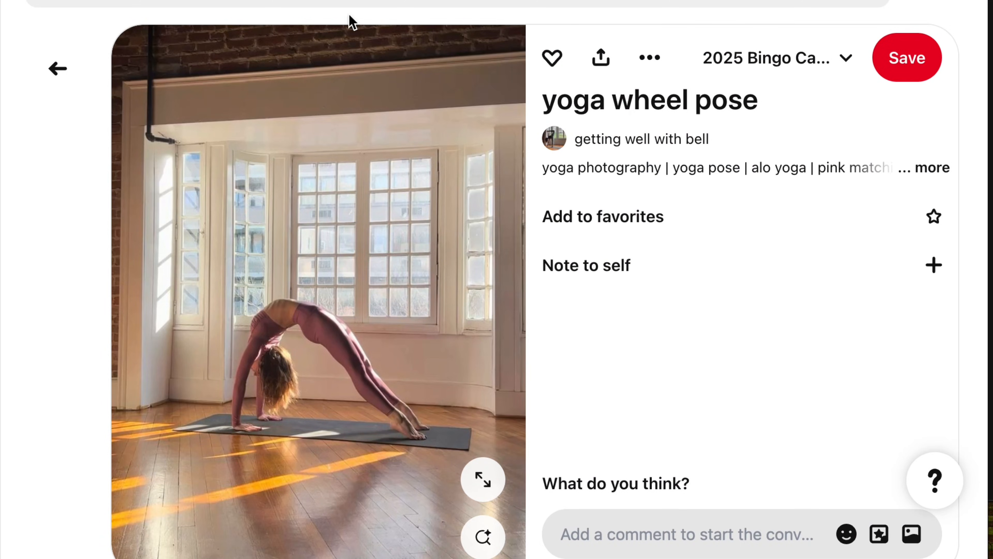
# Step: Return to the Pinterest board, open the "fitness motivation gym" pin and copy its image
pyautogui.click(56, 66)
pyautogui.scroll(-10, 246, 261)
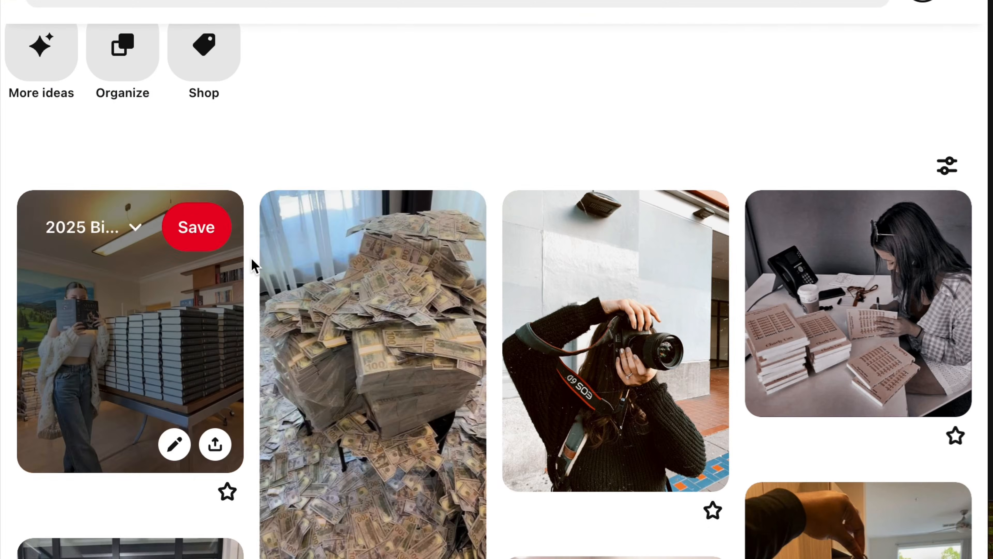
pyautogui.scroll(-8, 253, 266)
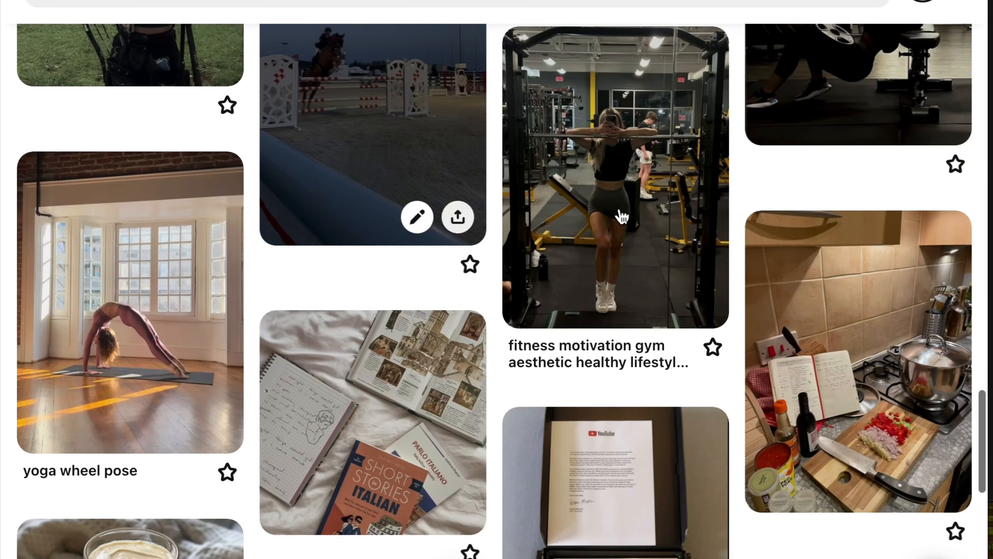
pyautogui.click(621, 215)
pyautogui.rightClick(381, 313)
pyautogui.click(430, 367)
pyautogui.click(57, 69)
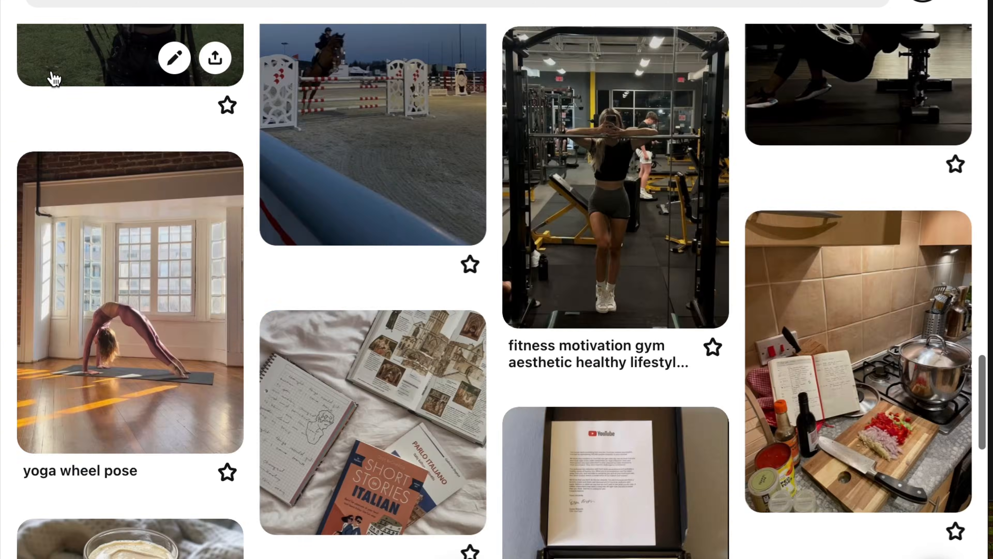
pyautogui.scroll(15, 197, 168)
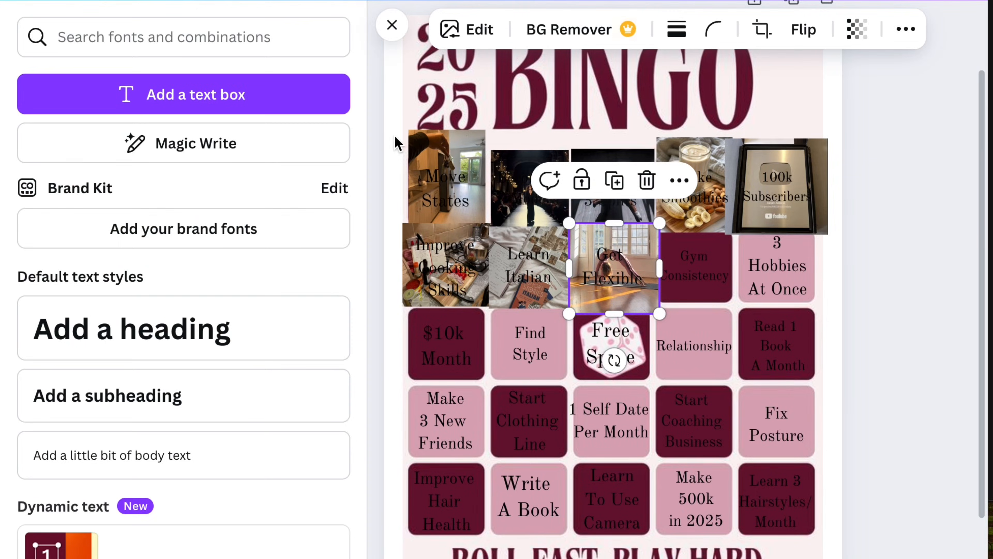
# Step: Paste the gym photo into the Canva card with a 1:1 crop and fit it over the "Gym Consistency" square
pyautogui.rightClick(727, 312)
pyautogui.click(532, 67)
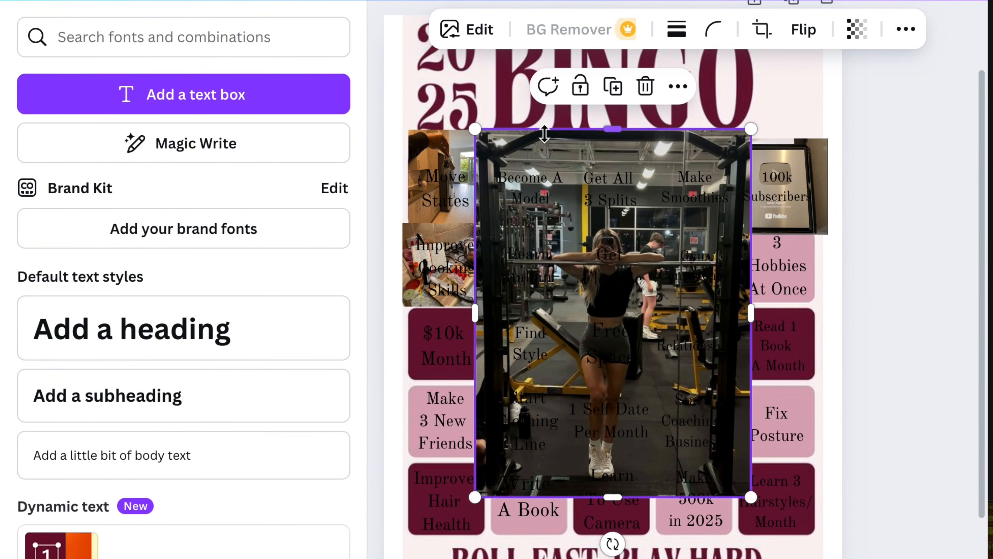
pyautogui.click(761, 36)
pyautogui.click(199, 310)
pyautogui.click(861, 326)
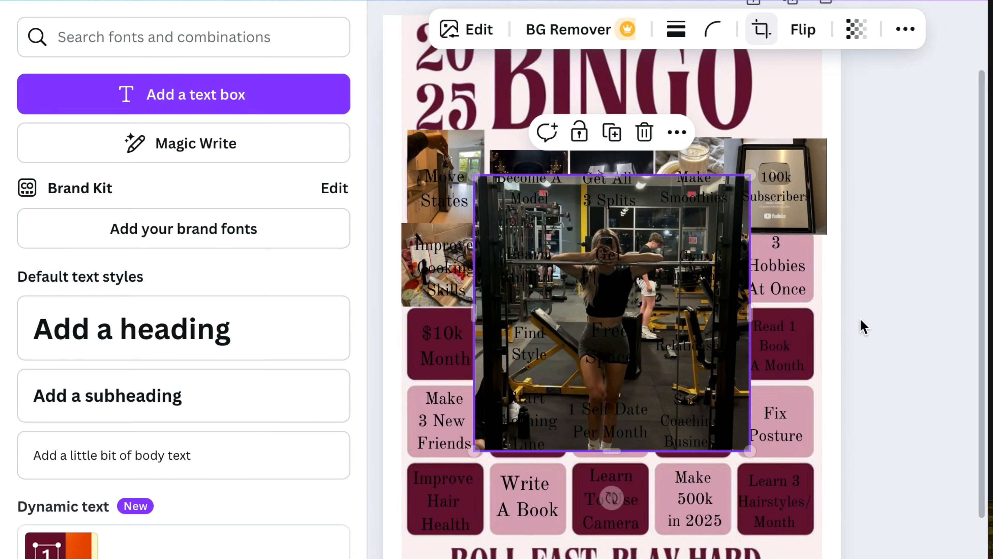
pyautogui.moveTo(748, 177); pyautogui.dragTo(710, 246)
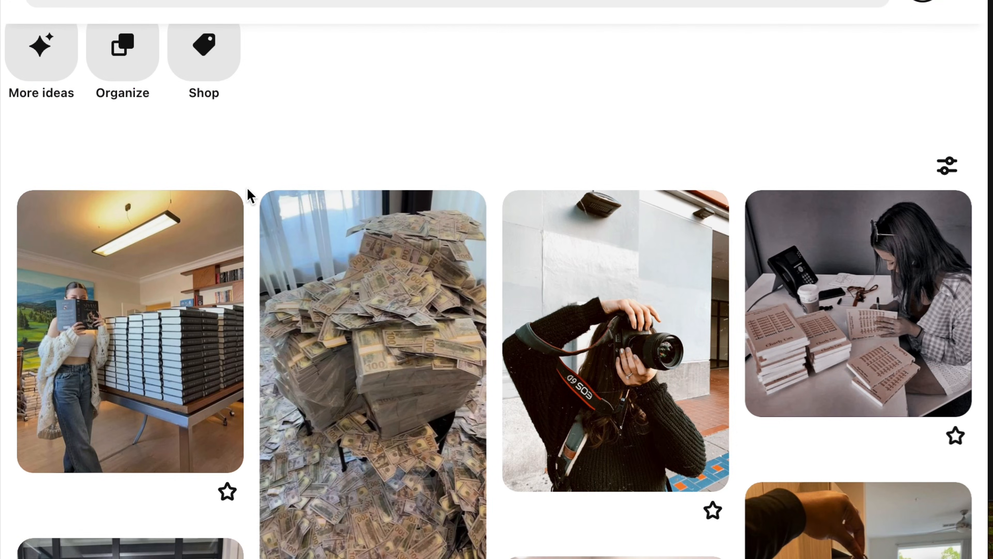
# Step: Find the horse jumping pin on the Pinterest board, open it and copy its image
pyautogui.scroll(-20, 248, 189)
pyautogui.scroll(10, 247, 189)
pyautogui.scroll(3, 251, 194)
pyautogui.click(343, 417)
pyautogui.rightClick(337, 251)
pyautogui.click(388, 302)
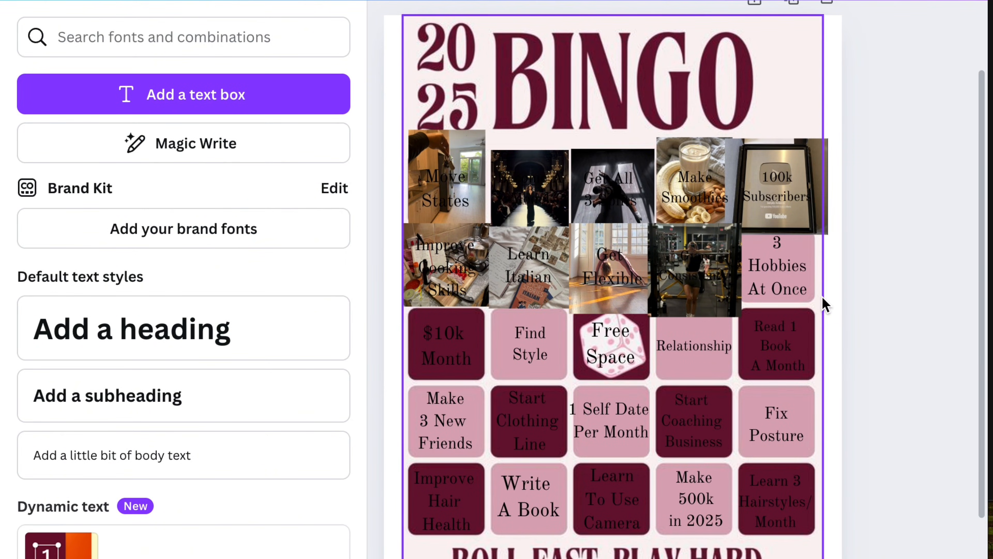
# Step: Paste the horse jumping photo into the Canva card with a 1:1 crop and fit it over the "3 Hobbies At Once" square
pyautogui.rightClick(524, 74)
pyautogui.click(607, 74)
pyautogui.click(763, 27)
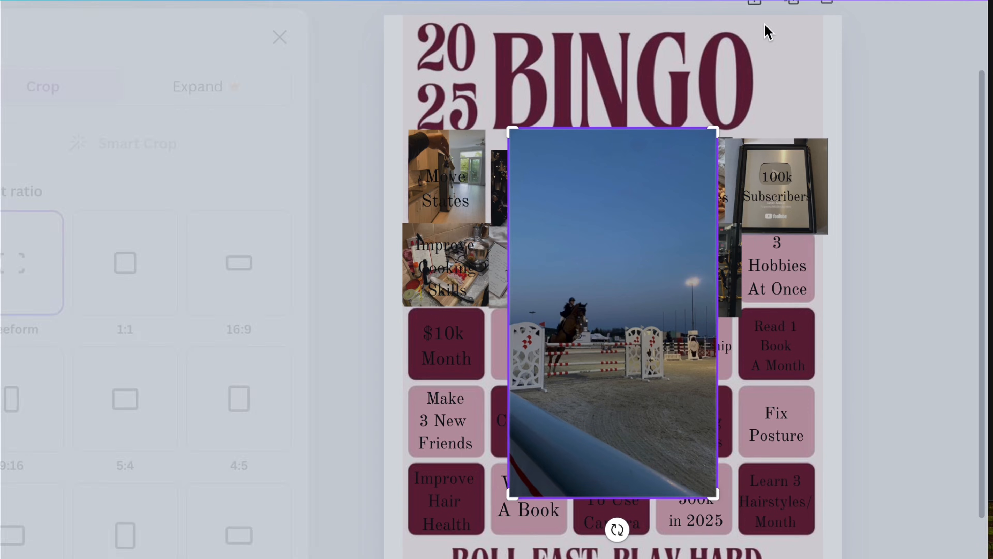
pyautogui.click(204, 266)
pyautogui.moveTo(716, 212); pyautogui.dragTo(590, 309)
pyautogui.click(884, 354)
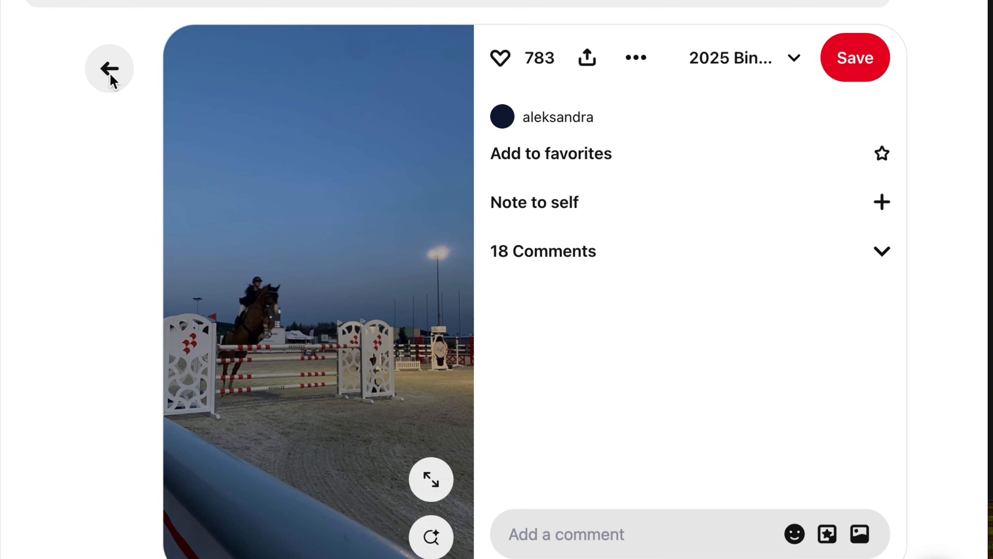
# Step: Return to the Pinterest board, open the pin with the laptop and cash stacks, and copy its image
pyautogui.click(111, 79)
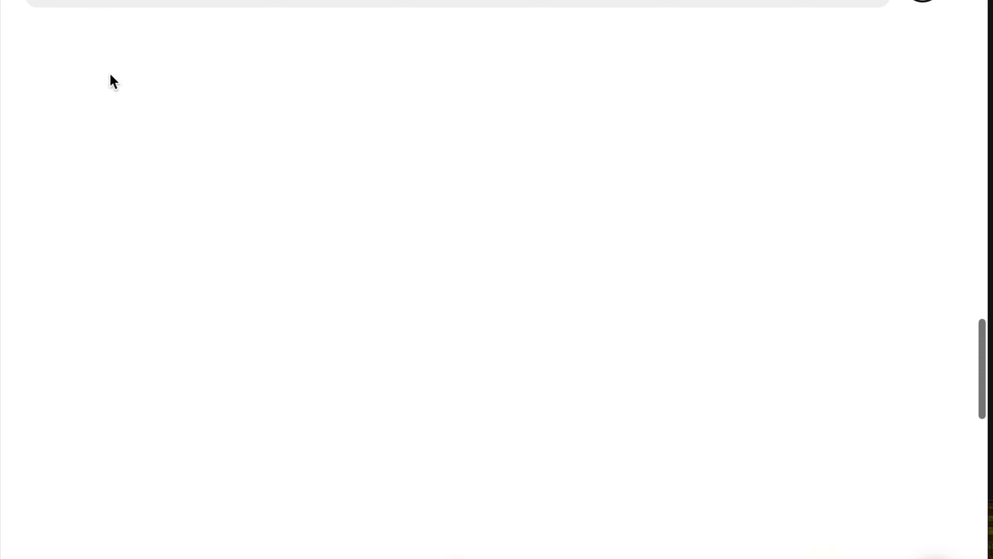
pyautogui.scroll(10, 496, 243)
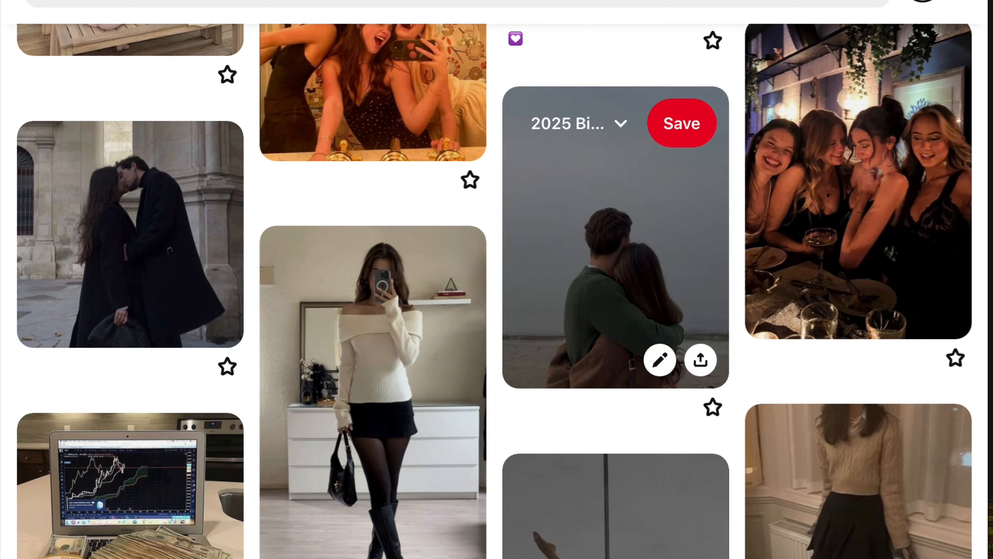
pyautogui.click(133, 493)
pyautogui.rightClick(441, 265)
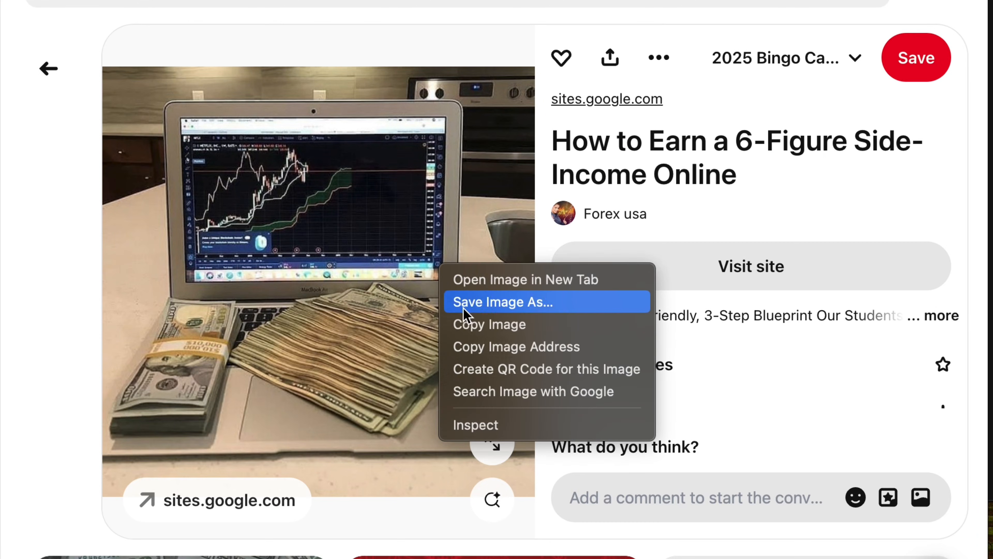
pyautogui.click(505, 332)
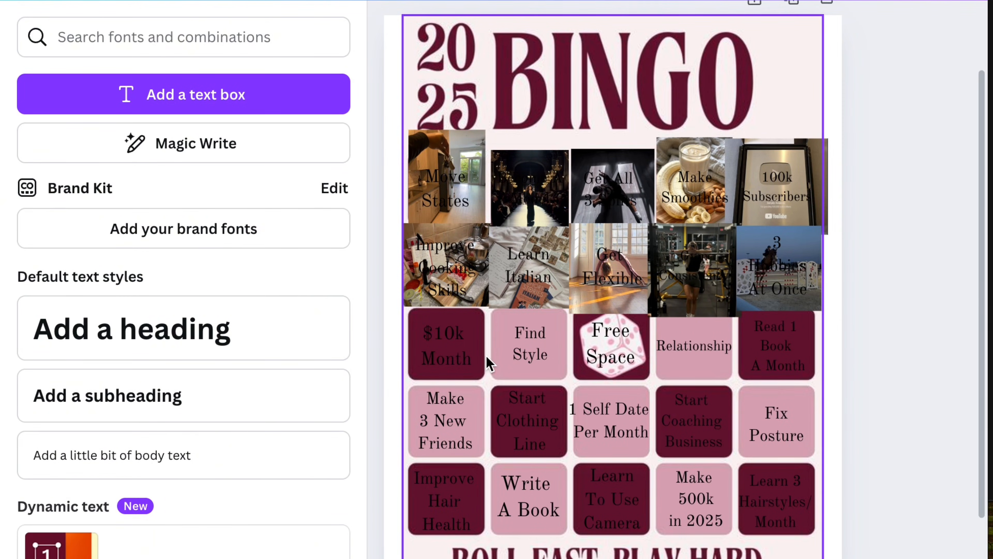
# Step: Paste the laptop and cash photo into the Canva card and shrink it to fit over the "$10k Month" square
pyautogui.rightClick(489, 364)
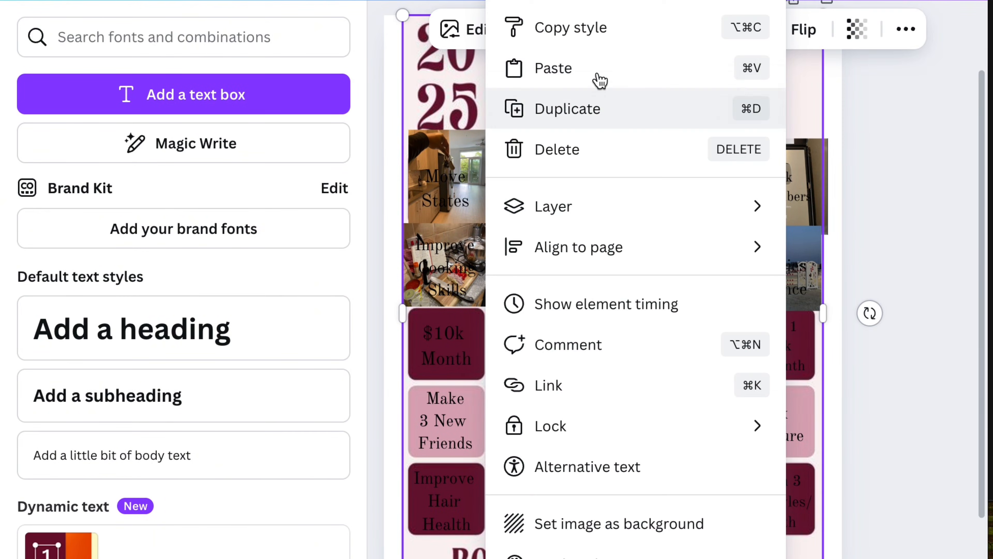
pyautogui.click(587, 67)
pyautogui.moveTo(474, 187); pyautogui.dragTo(661, 366)
pyautogui.moveTo(729, 389); pyautogui.dragTo(441, 321)
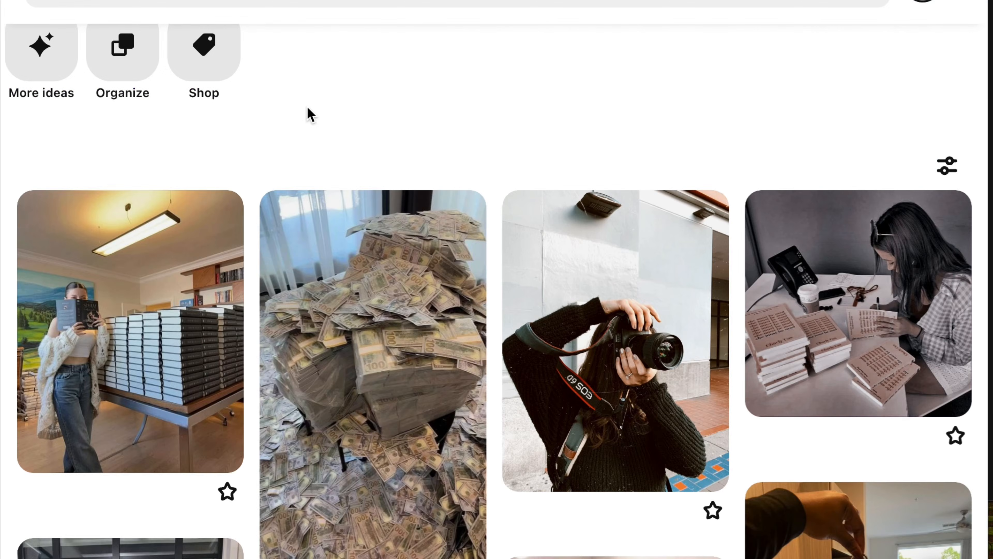
# Step: Find the mirror outfit pin with the white sweater and black skirt on Pinterest, open it and copy its image
pyautogui.scroll(-15, 266, 204)
pyautogui.scroll(-10, 268, 207)
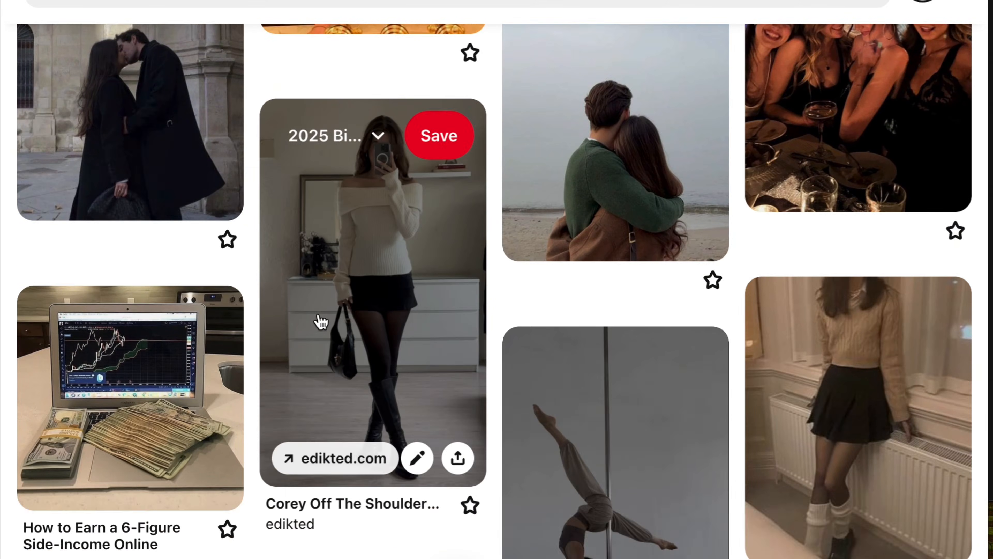
pyautogui.click(321, 321)
pyautogui.rightClick(370, 289)
pyautogui.click(421, 344)
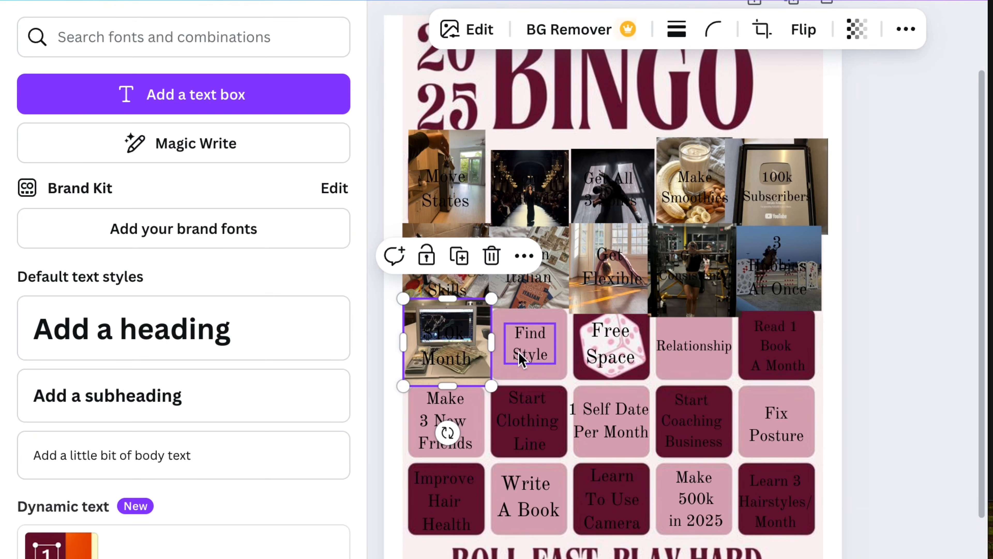
# Step: Paste the mirror outfit photo into the Canva card with a 1:1 crop and shrink it over the "Find Style" square
pyautogui.rightClick(562, 369)
pyautogui.click(650, 71)
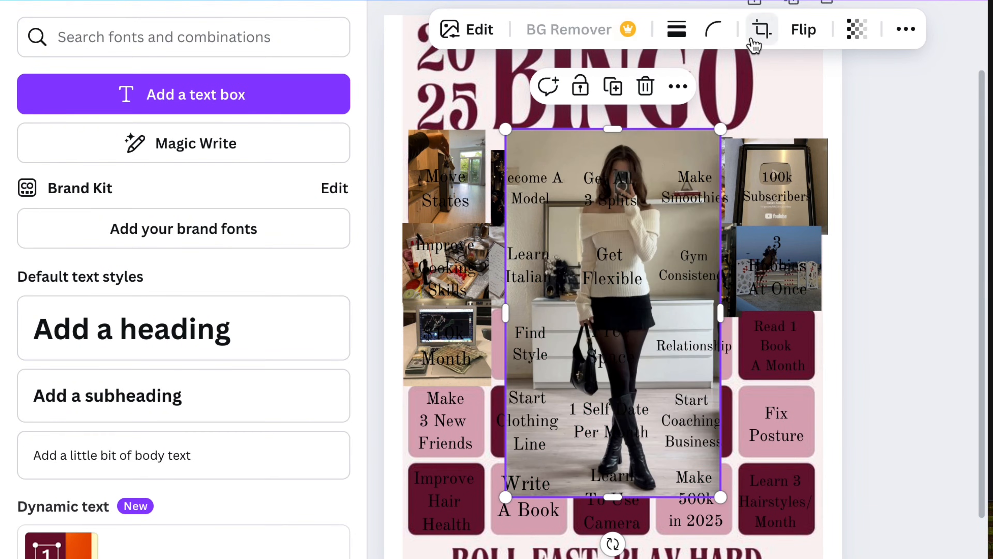
pyautogui.click(759, 32)
pyautogui.click(183, 262)
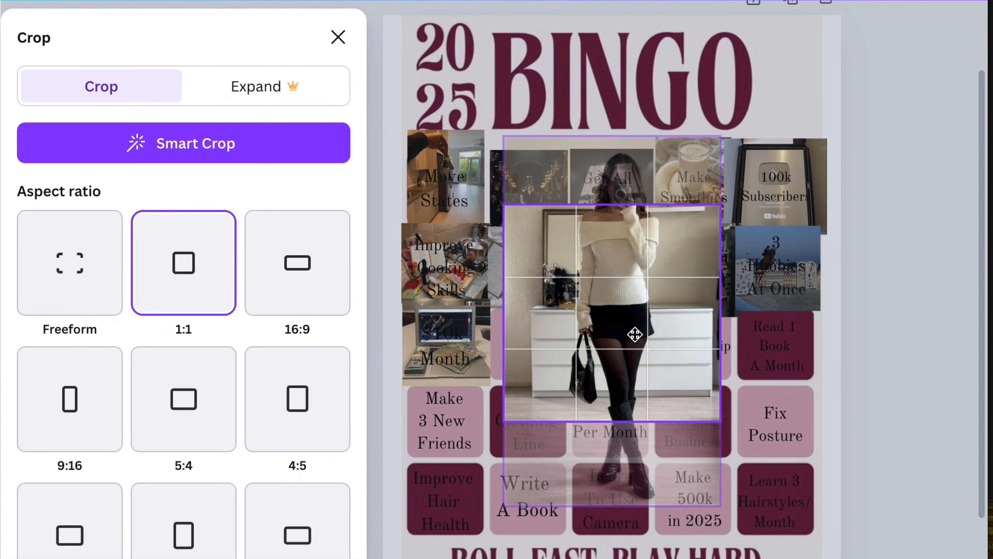
pyautogui.click(776, 295)
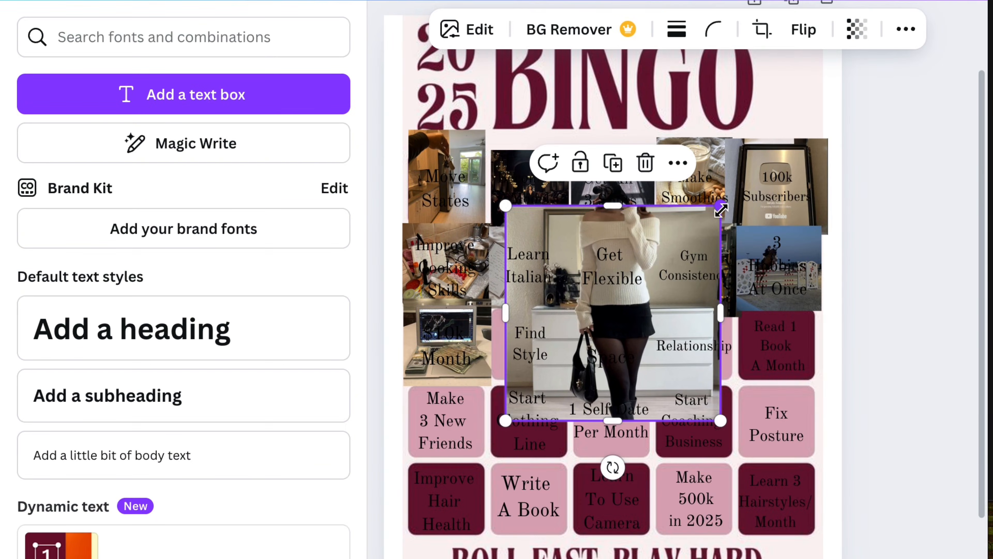
pyautogui.moveTo(721, 210); pyautogui.dragTo(585, 376)
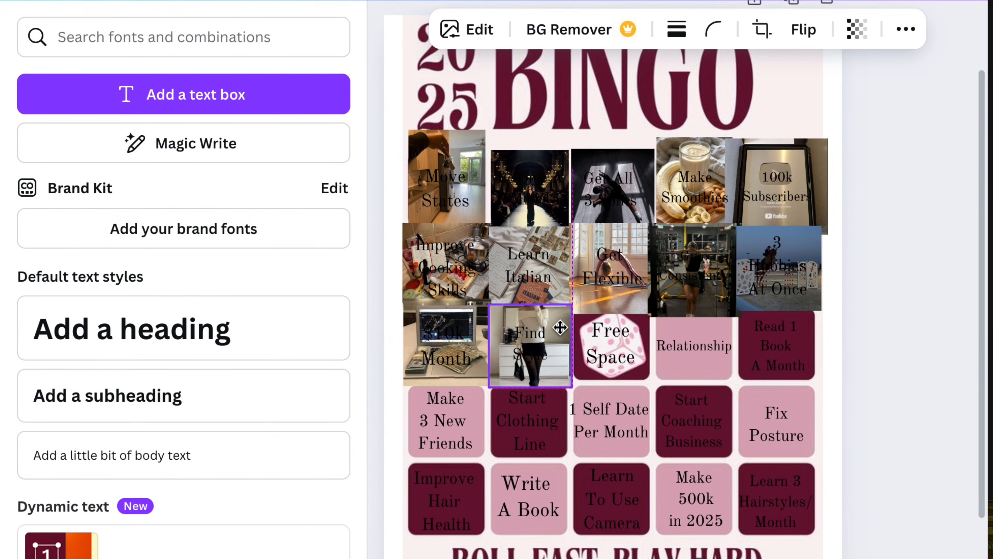
pyautogui.click(883, 355)
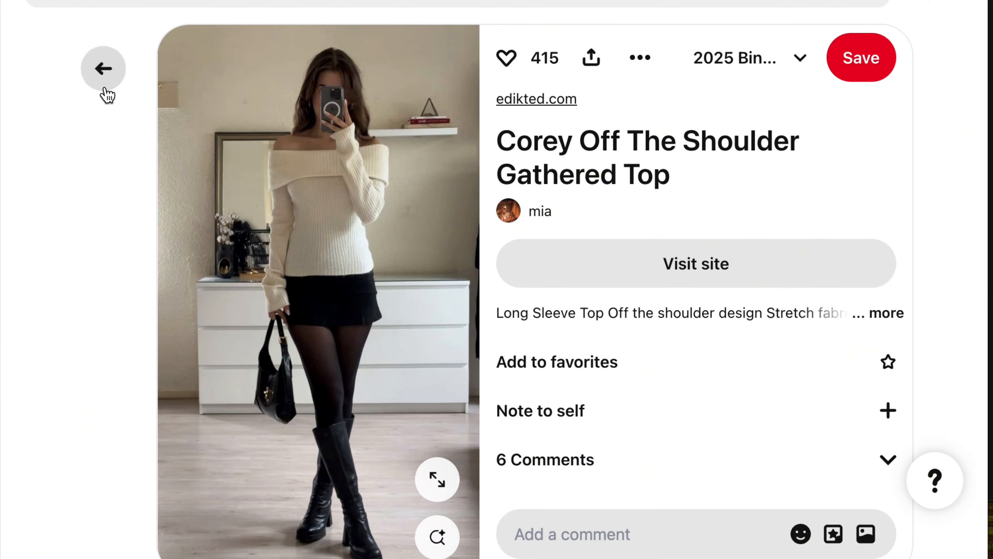
# Step: Copy the image of the kissing couple in black coats from the Pinterest board and fit it over the "Relationship" square in Canva
pyautogui.click(104, 89)
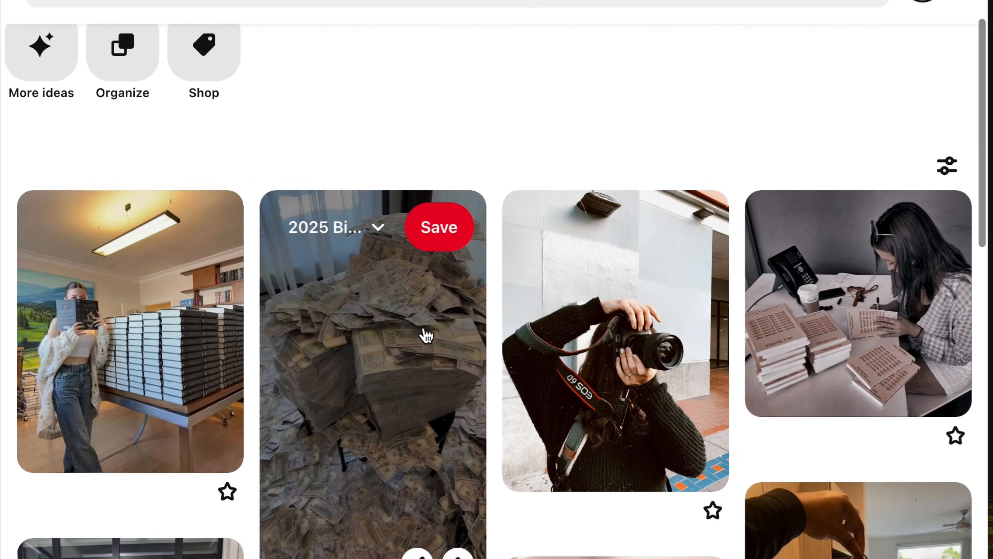
pyautogui.scroll(-15, 486, 324)
pyautogui.scroll(-10, 486, 325)
pyautogui.scroll(4, 486, 326)
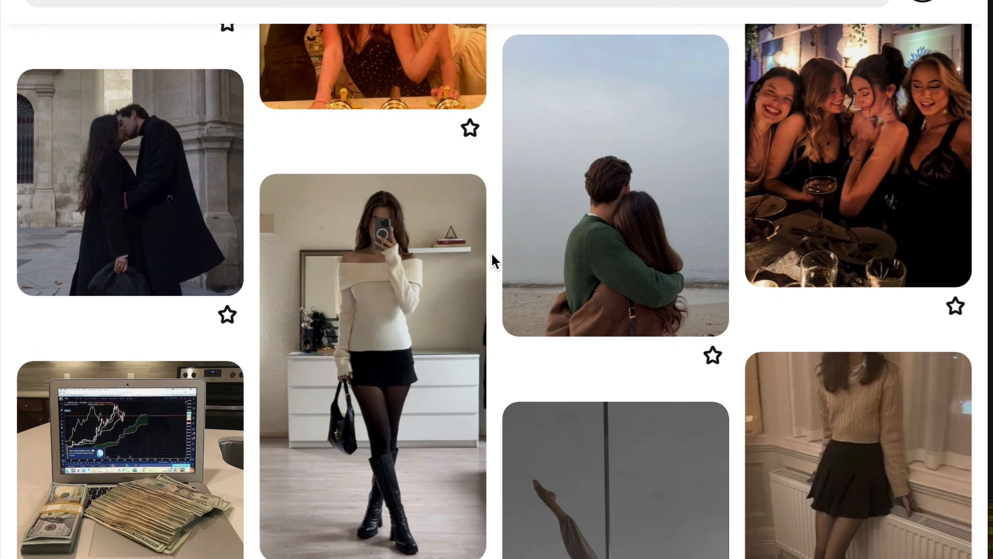
pyautogui.scroll(2, 495, 261)
pyautogui.click(171, 262)
pyautogui.rightClick(346, 235)
pyautogui.click(408, 298)
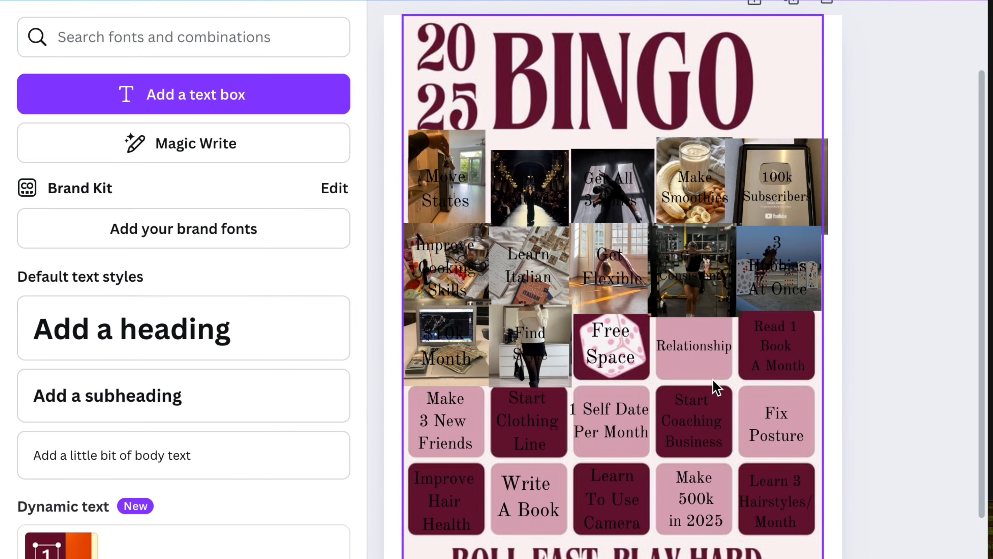
pyautogui.rightClick(703, 371)
pyautogui.moveTo(669, 258); pyautogui.dragTo(580, 383)
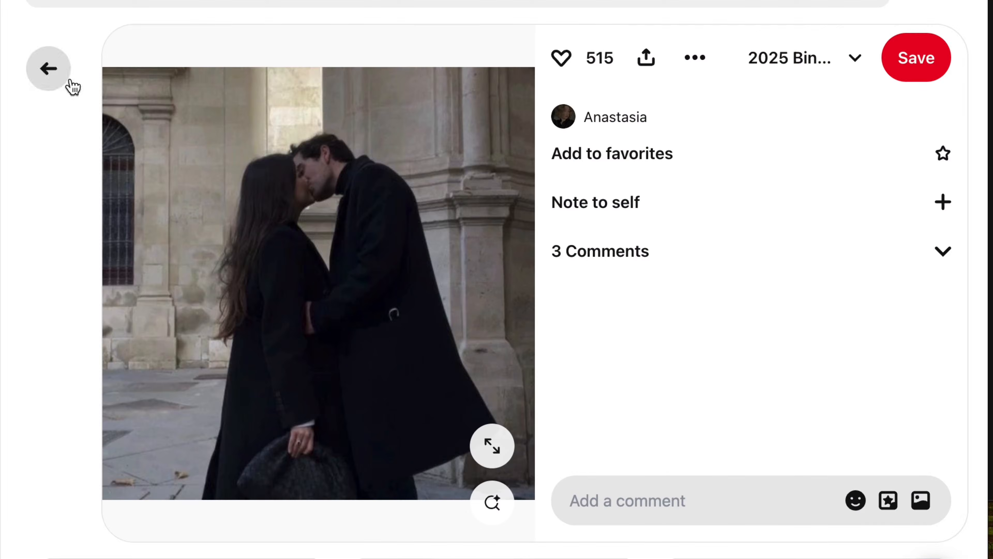
# Step: Return to the Pinterest board, open the pin of the open book held on a lap, and copy its image
pyautogui.click(67, 80)
pyautogui.scroll(-10, 251, 261)
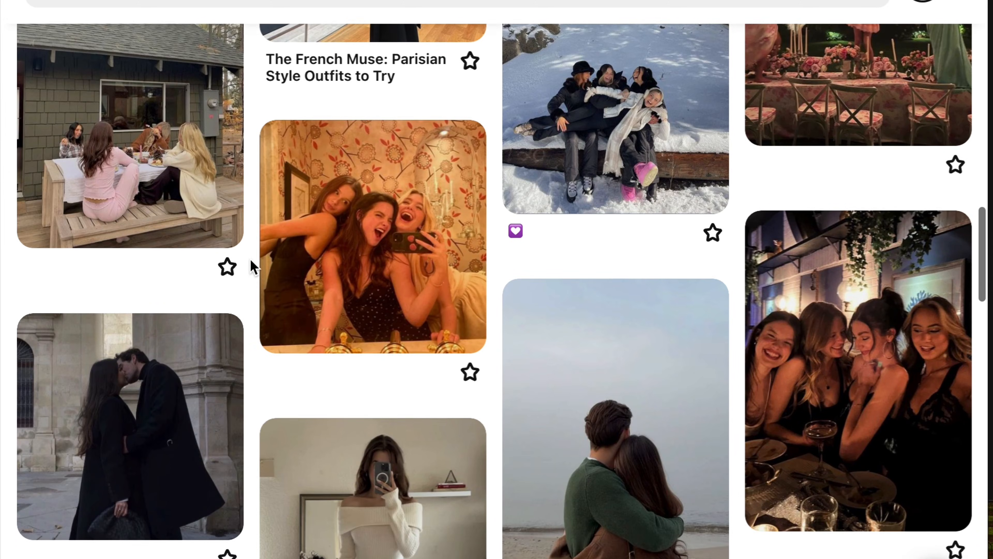
pyautogui.scroll(-20, 251, 259)
pyautogui.scroll(6, 251, 274)
pyautogui.scroll(-8, 613, 336)
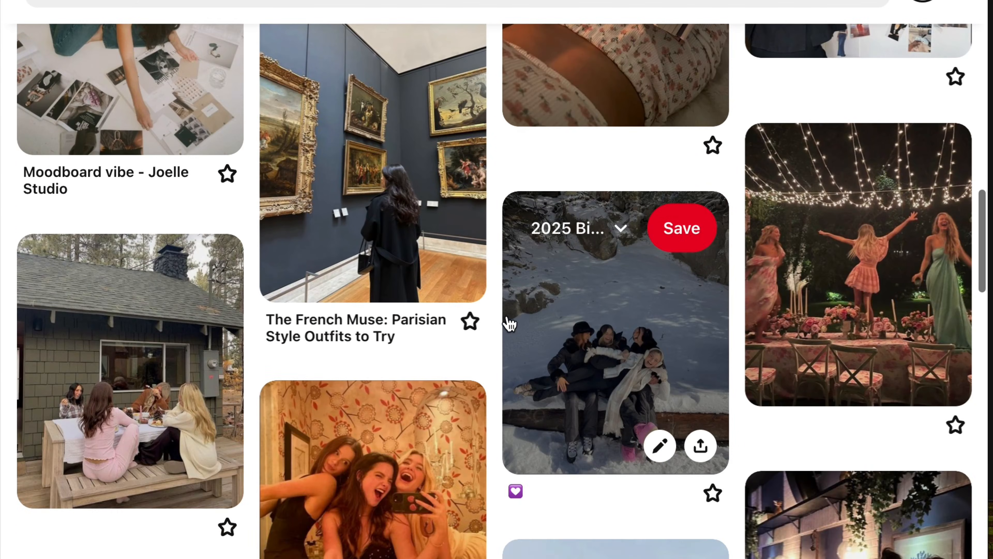
pyautogui.scroll(-6, 495, 298)
pyautogui.scroll(-5, 495, 296)
pyautogui.scroll(15, 495, 302)
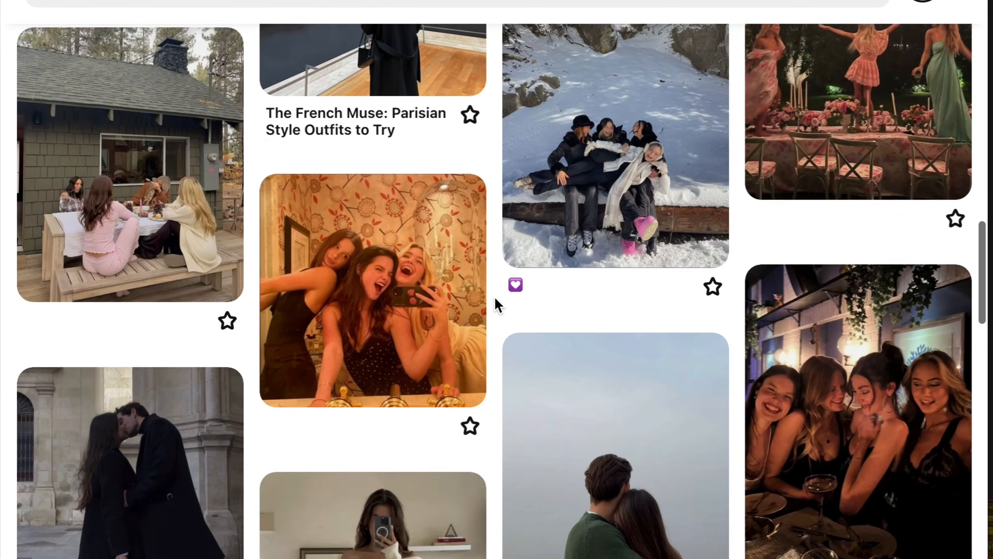
pyautogui.click(508, 298)
pyautogui.rightClick(418, 280)
pyautogui.click(467, 326)
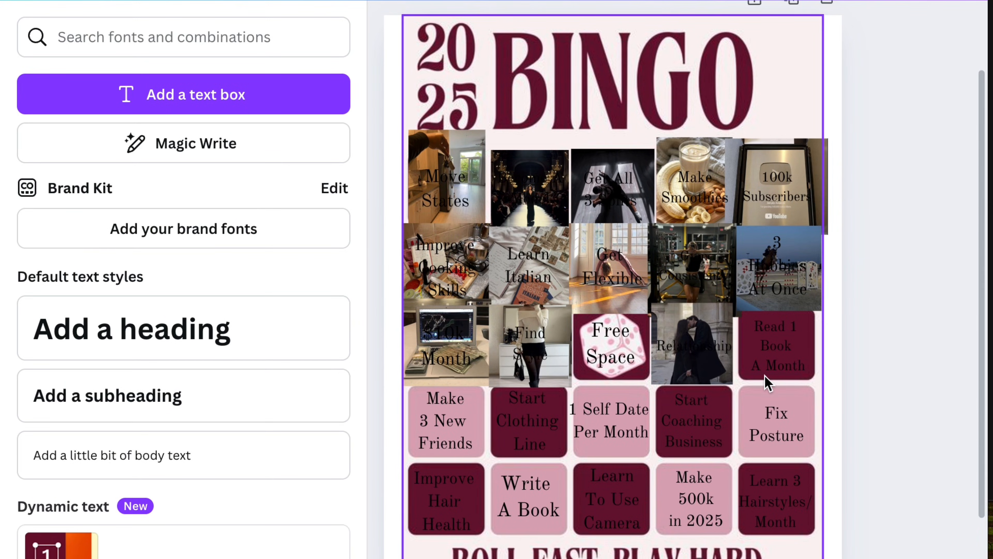
# Step: Paste the open book photo into the Canva card, crop it to a square and fit it over the "Read 1 Book A Month" square
pyautogui.rightClick(767, 382)
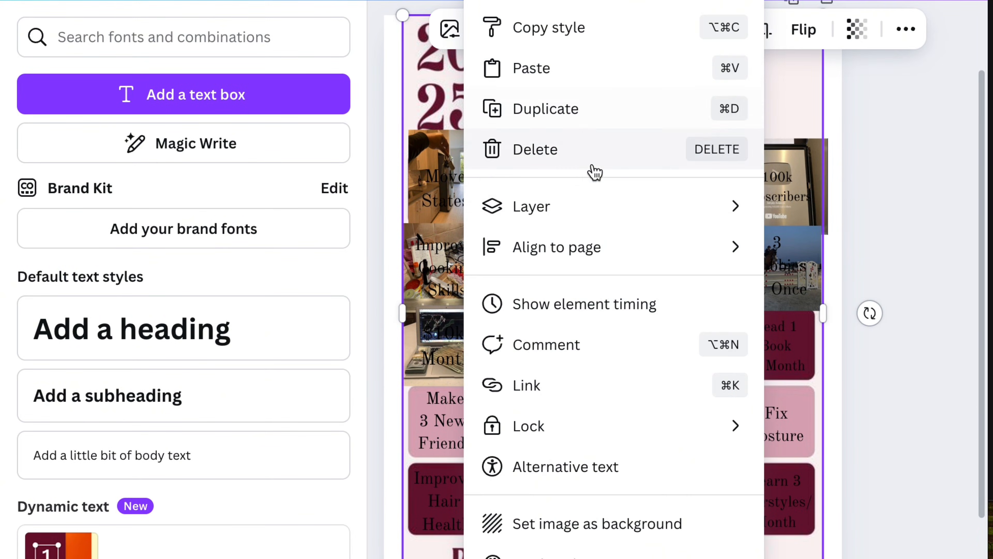
pyautogui.click(532, 68)
pyautogui.click(760, 28)
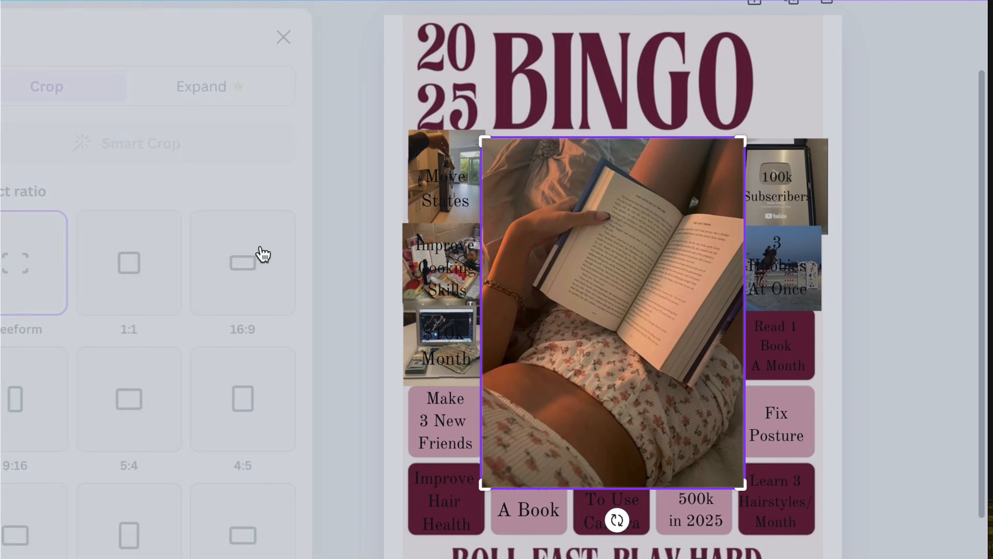
pyautogui.click(862, 375)
pyautogui.moveTo(744, 182); pyautogui.dragTo(811, 328)
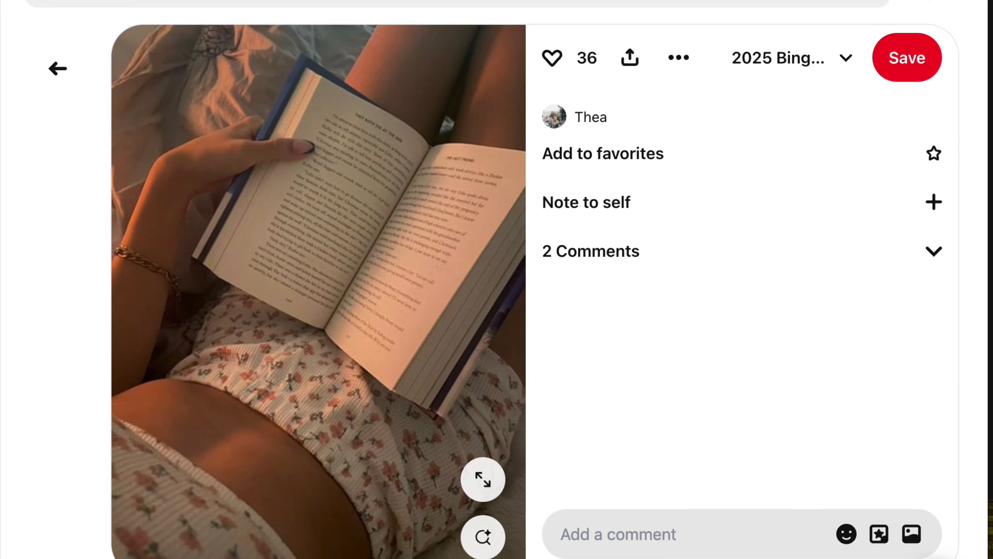
# Step: Return to the Pinterest board, open the pin of four friends sitting in the snow, and copy its image
pyautogui.click(57, 69)
pyautogui.scroll(-15, 248, 196)
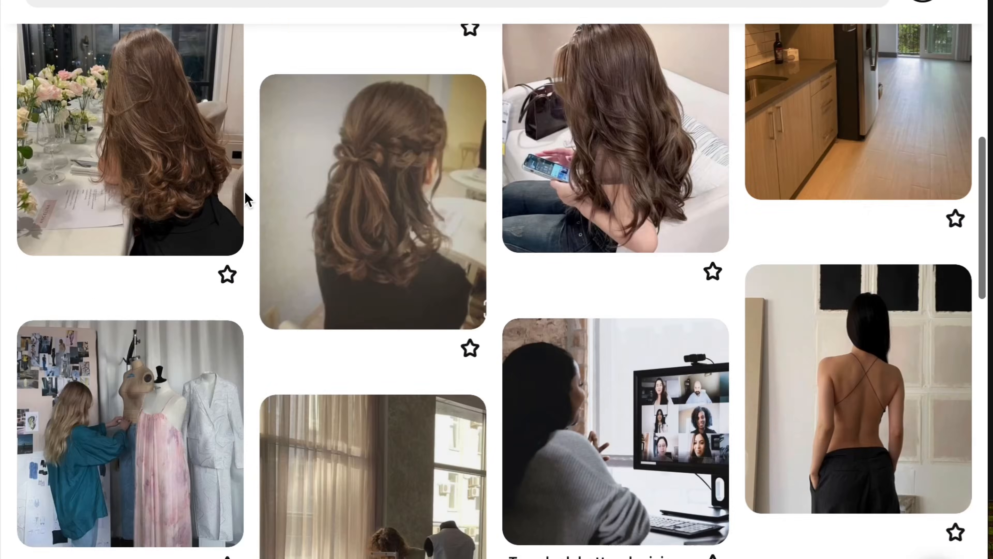
pyautogui.scroll(-10, 247, 199)
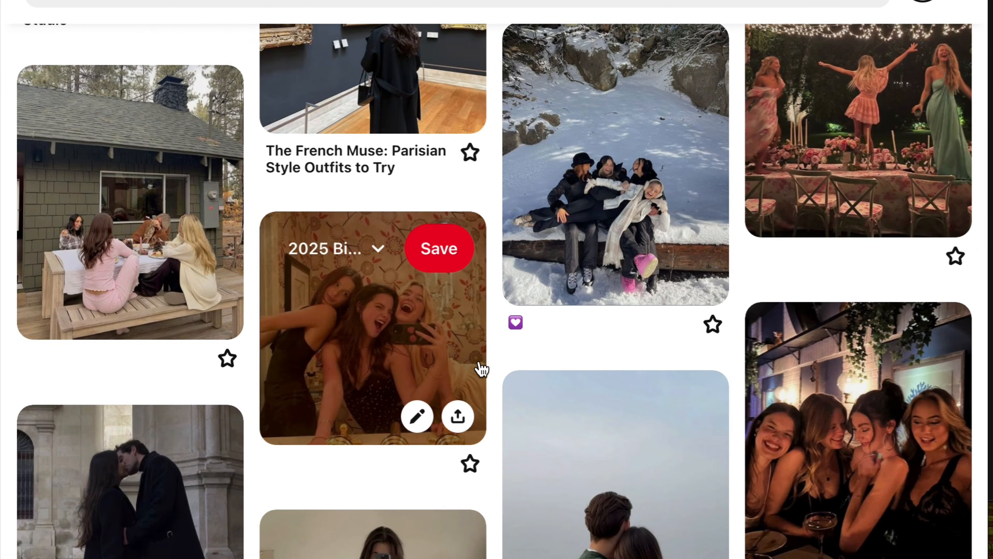
pyautogui.scroll(-3, 494, 349)
pyautogui.scroll(6, 493, 348)
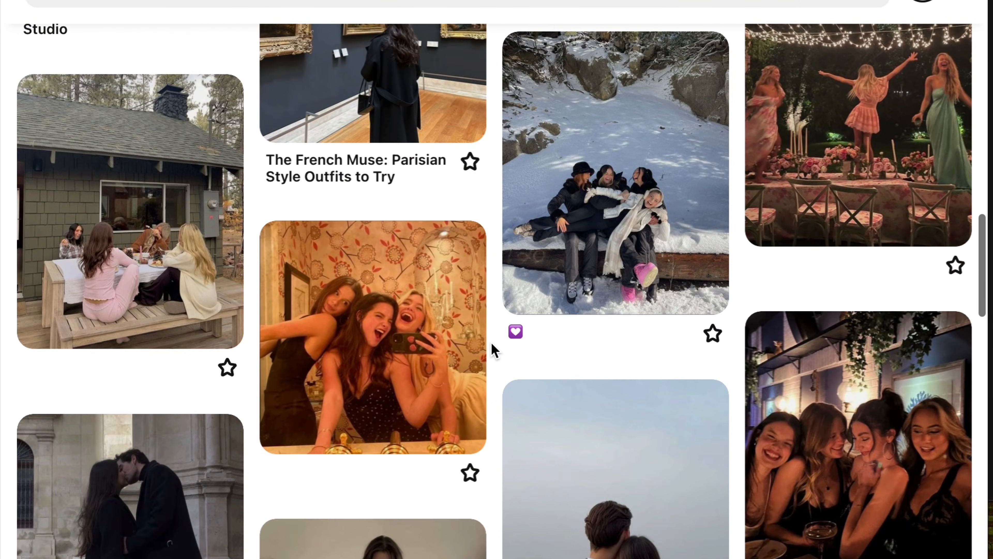
pyautogui.click(571, 333)
pyautogui.rightClick(382, 325)
pyautogui.click(438, 379)
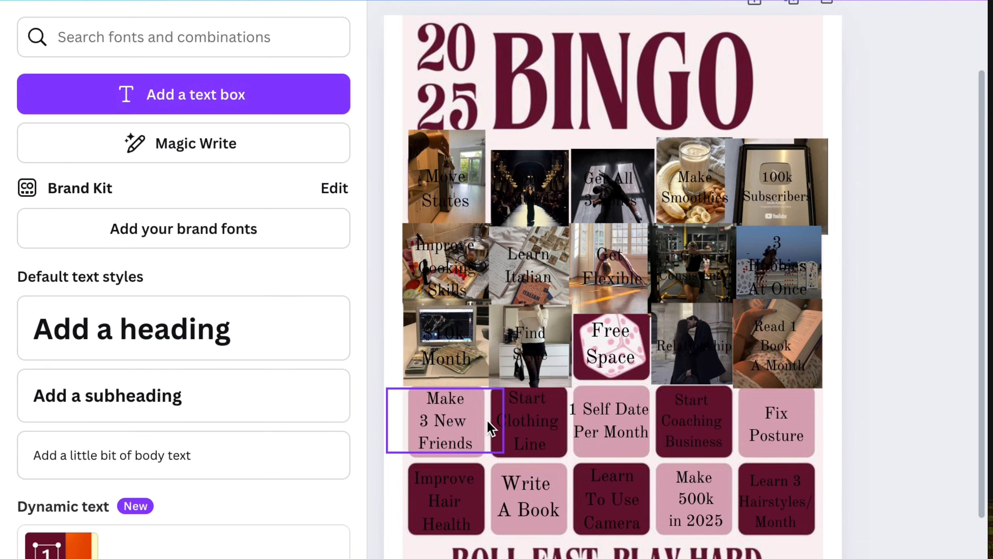
# Step: Paste the snow friends photo into the Canva card with a 1:1 crop centred on the group and fit it over "Make 3 New Friends"
pyautogui.rightClick(490, 428)
pyautogui.click(487, 149)
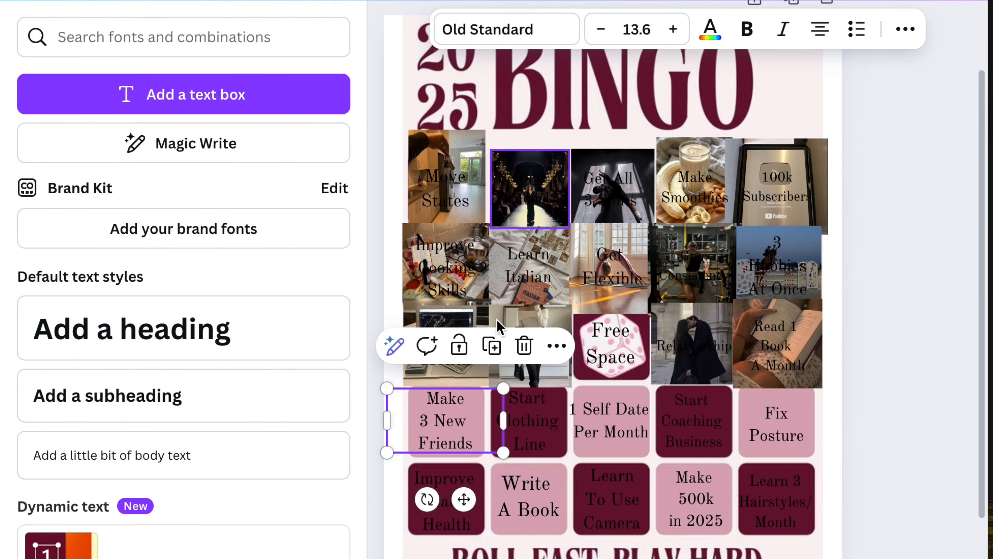
pyautogui.click(762, 34)
pyautogui.click(182, 249)
pyautogui.moveTo(666, 312); pyautogui.dragTo(664, 263)
pyautogui.moveTo(749, 181); pyautogui.dragTo(699, 228)
pyautogui.moveTo(625, 270); pyautogui.dragTo(618, 251)
pyautogui.click(899, 318)
pyautogui.moveTo(700, 218); pyautogui.dragTo(476, 390)
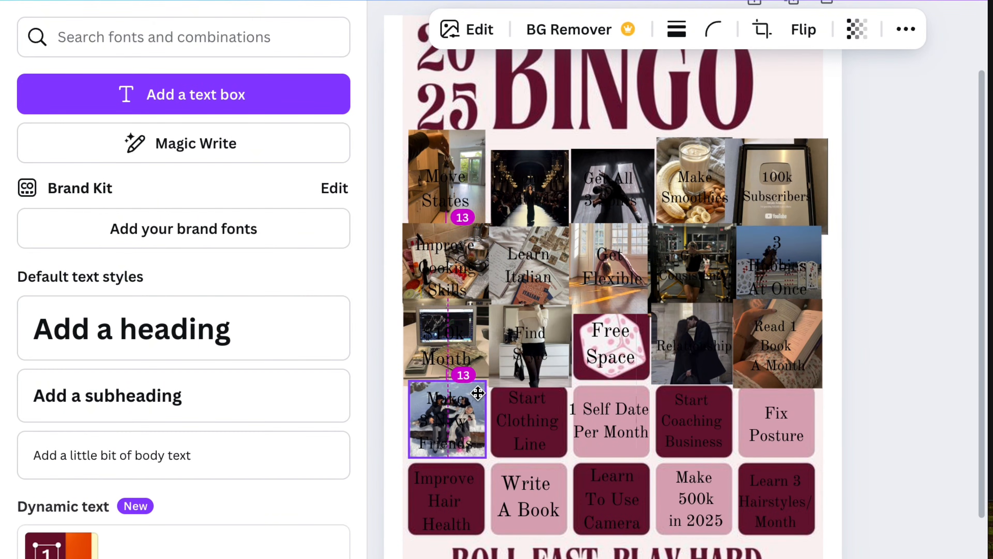
pyautogui.click(902, 375)
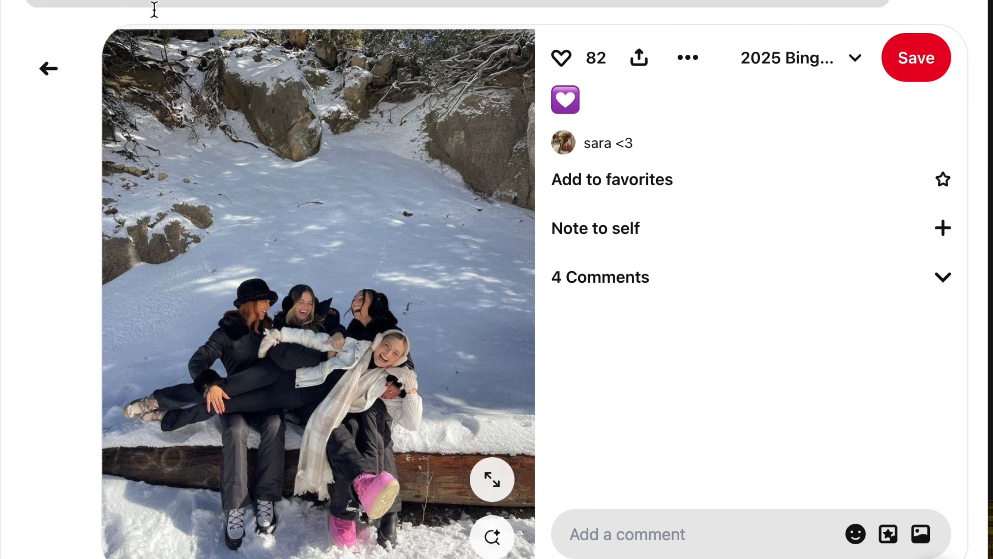
# Step: Return to the Pinterest board, open the pin of the fashion designer working at dress forms, and copy its image
pyautogui.click(44, 67)
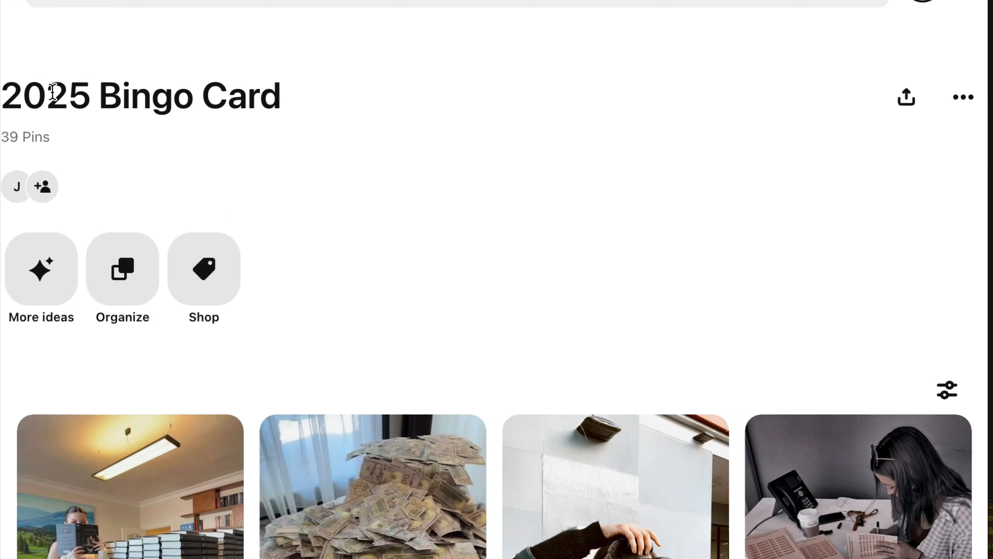
pyautogui.scroll(-10, 270, 227)
pyautogui.scroll(-10, 258, 225)
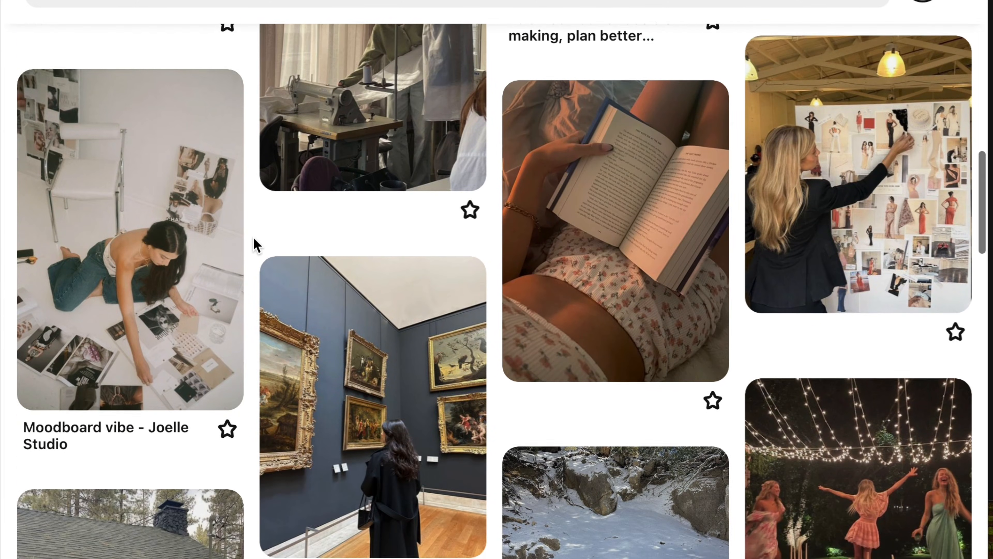
pyautogui.scroll(5, 256, 245)
pyautogui.click(118, 199)
pyautogui.rightClick(328, 194)
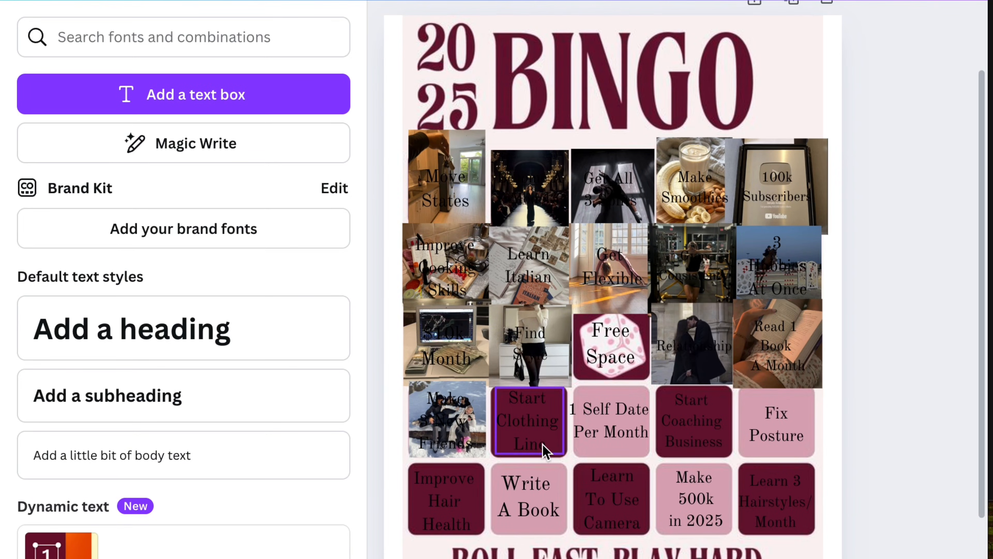
pyautogui.rightClick(545, 449)
pyautogui.click(650, 180)
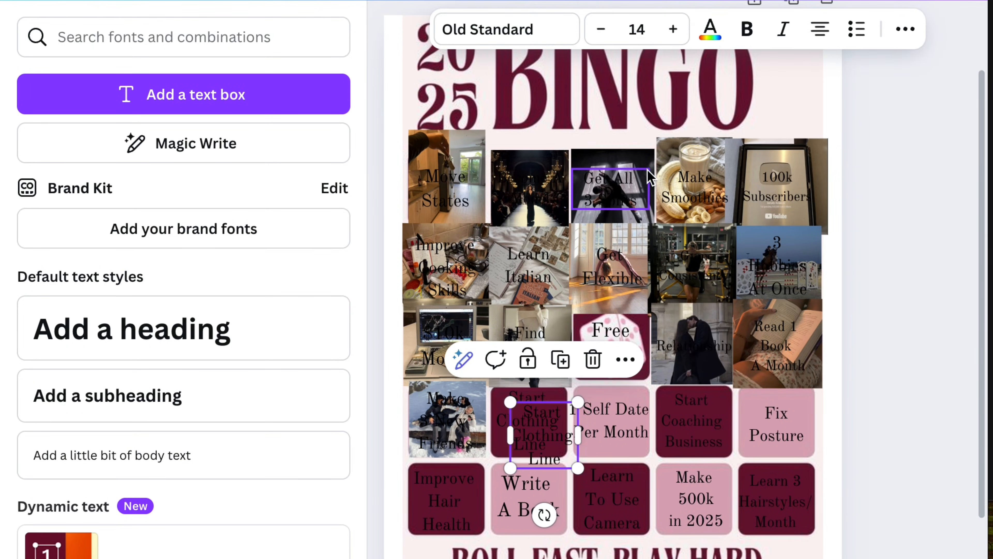
pyautogui.click(594, 359)
# Step: Paste the fashion designer photo into the Canva card and shrink it to fit over the "Start Clothing Line" square
pyautogui.rightClick(549, 431)
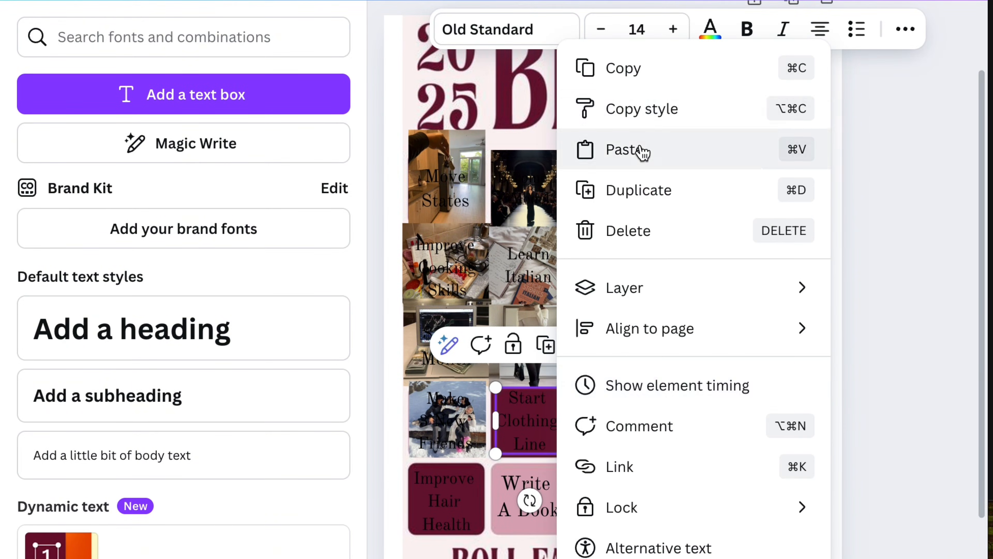
pyautogui.click(640, 147)
pyautogui.moveTo(476, 177); pyautogui.dragTo(620, 388)
pyautogui.moveTo(676, 373); pyautogui.dragTo(503, 379)
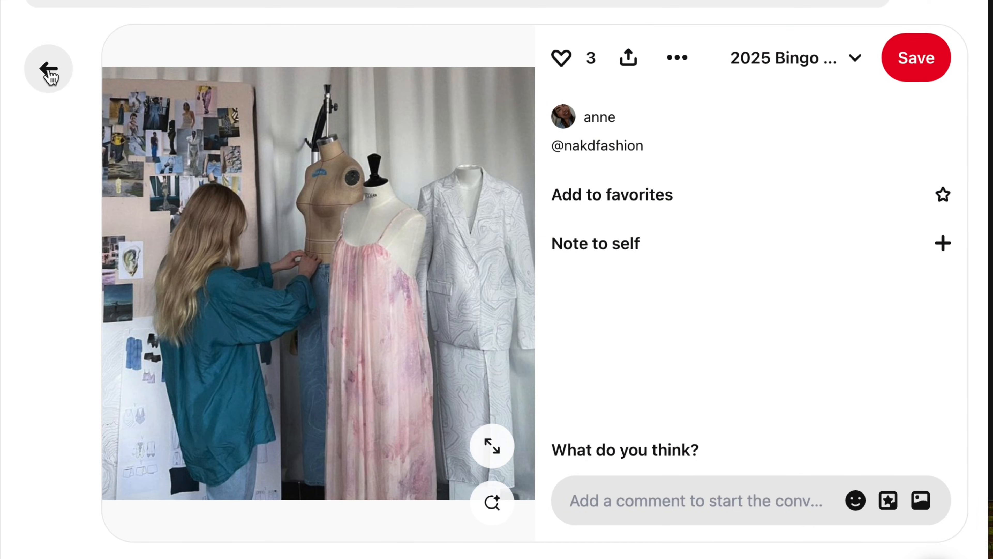
# Step: Return to the Pinterest board, open the pin of the woman viewing paintings in a museum, and copy its image
pyautogui.click(48, 70)
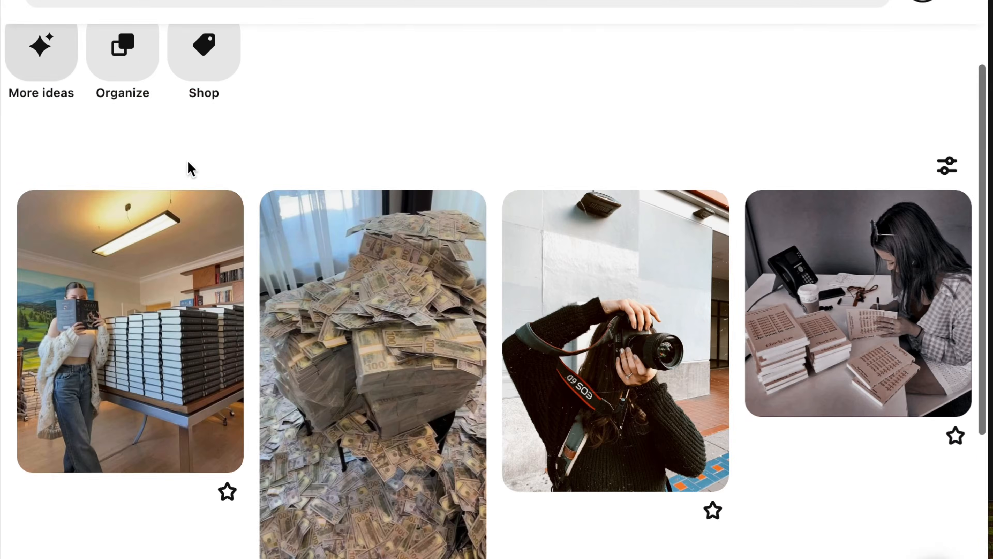
pyautogui.scroll(-10, 258, 200)
pyautogui.scroll(-8, 258, 197)
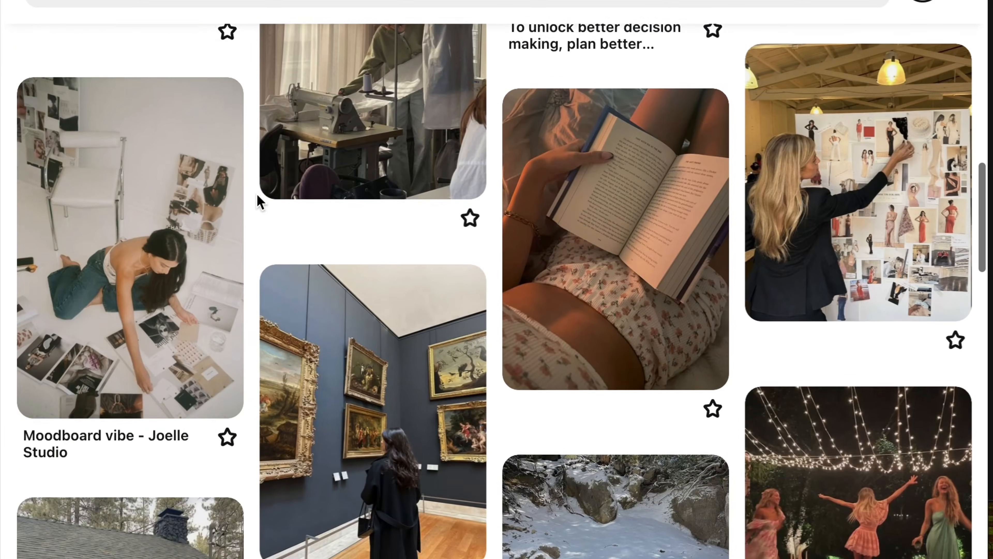
pyautogui.click(372, 284)
pyautogui.rightClick(432, 284)
pyautogui.click(473, 336)
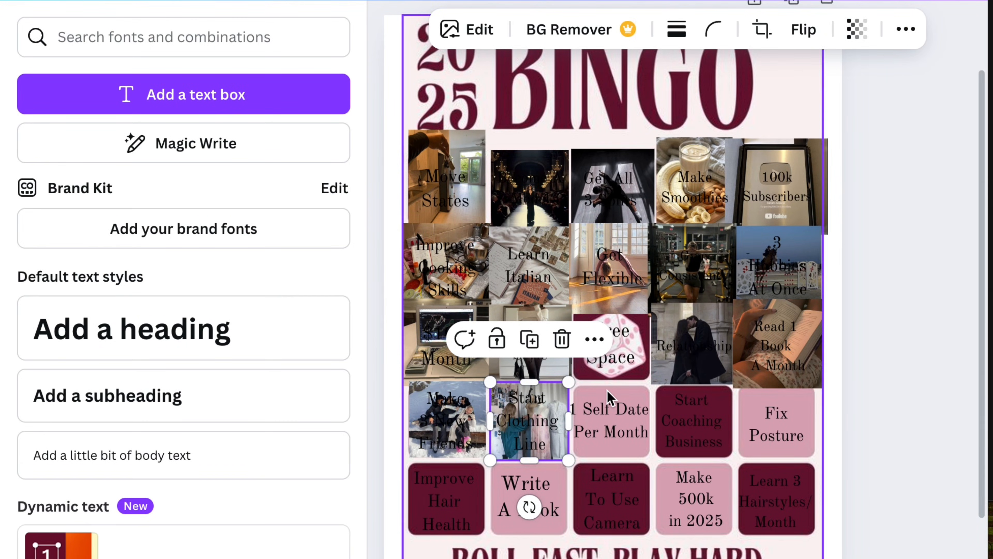
# Step: Paste the museum photo into the Canva card with a 1:1 crop and fit it over the "1 Self Date Per Month" square
pyautogui.rightClick(610, 397)
pyautogui.click(657, 66)
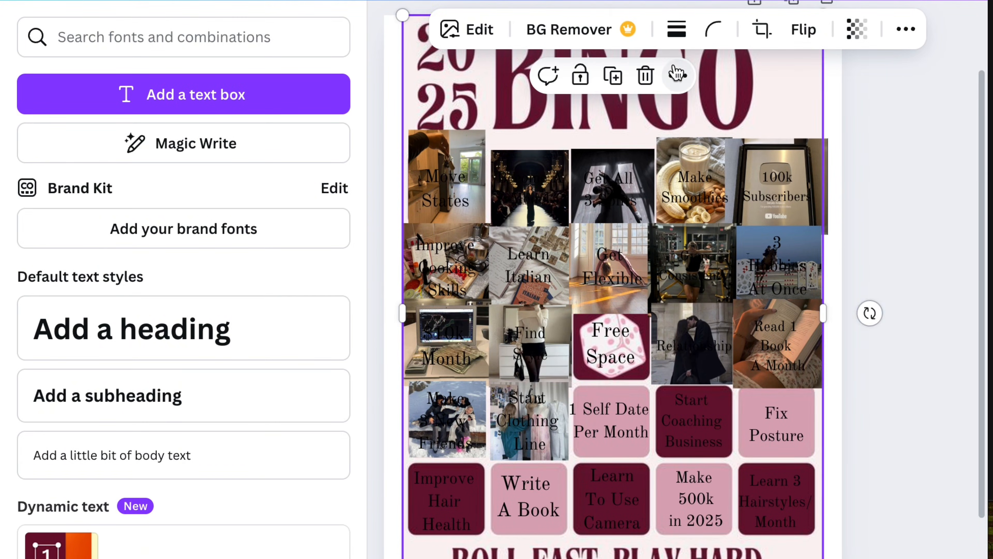
pyautogui.click(759, 28)
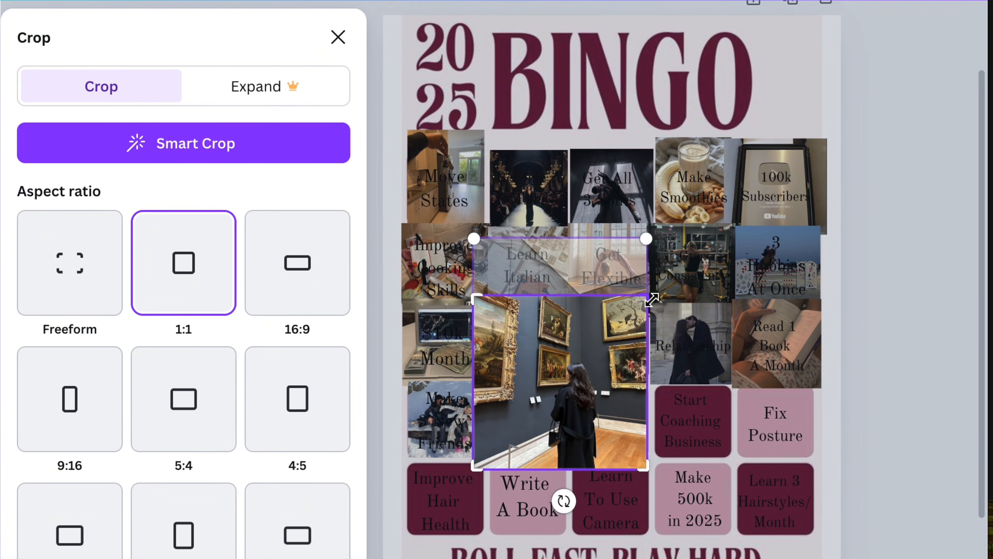
pyautogui.click(884, 464)
pyautogui.moveTo(648, 296); pyautogui.dragTo(572, 386)
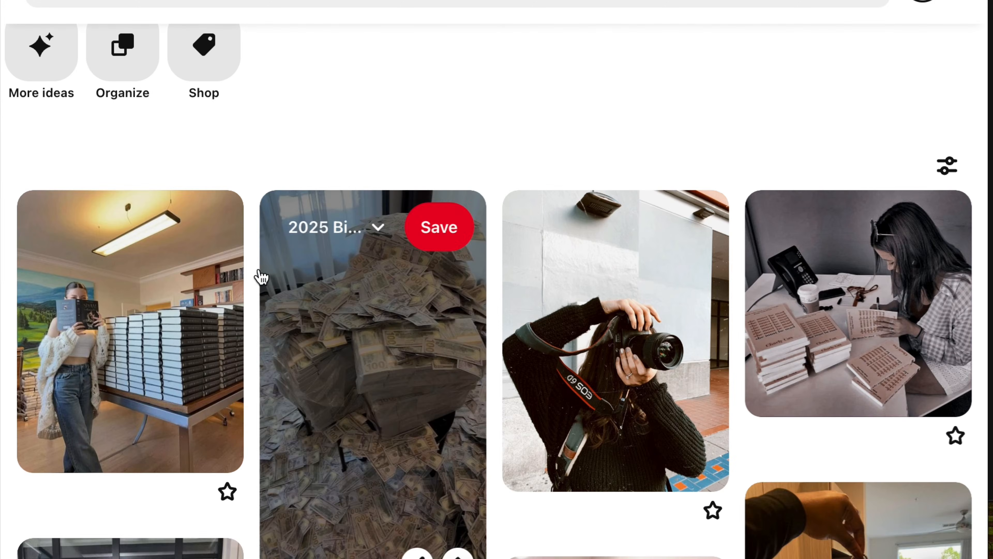
# Step: Find a pin matching the "Start Coaching Business" square on the Pinterest board, open it and copy its image
pyautogui.scroll(-10, 261, 277)
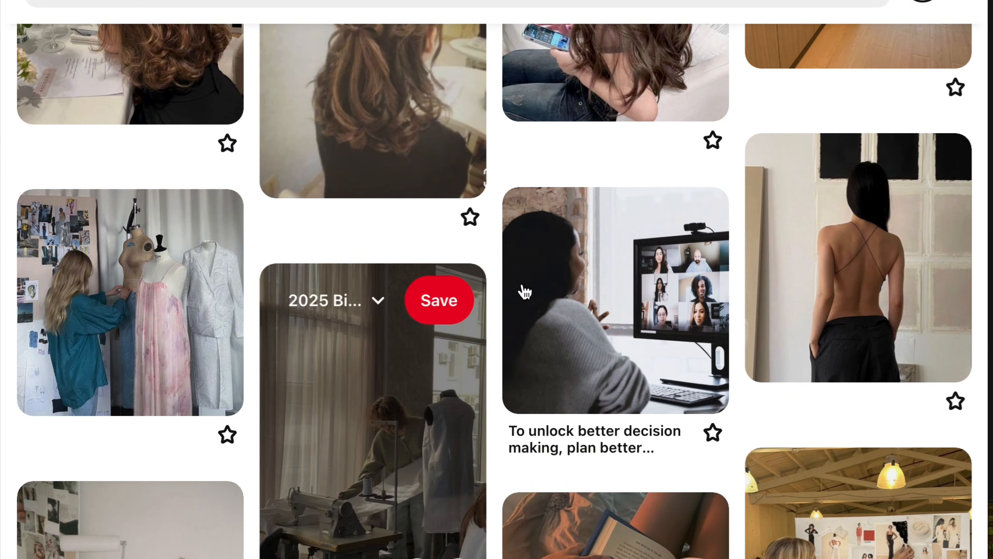
pyautogui.click(525, 291)
pyautogui.rightClick(415, 247)
pyautogui.click(492, 304)
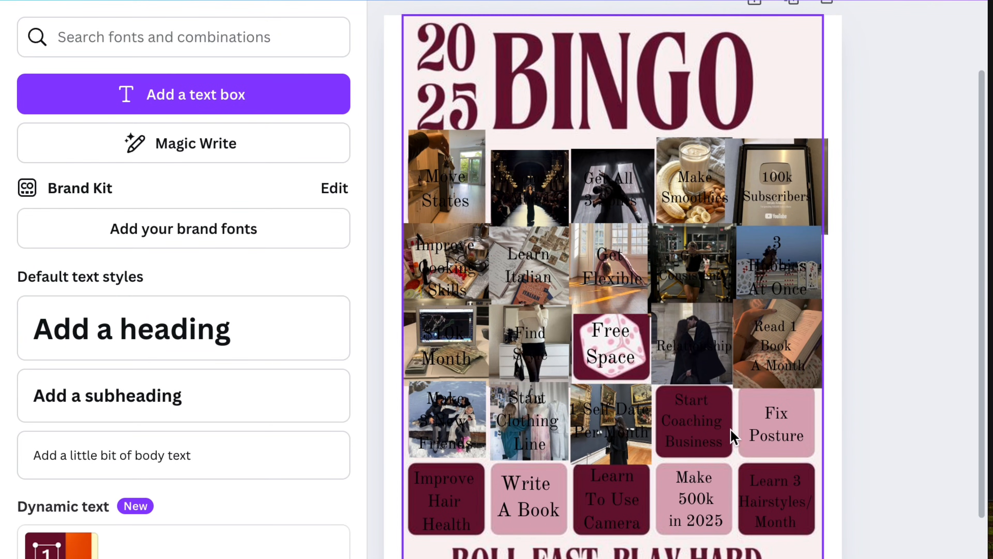
# Step: Paste the coaching photo into the Canva card and shrink it to fit over the "Start Coaching Business" square
pyautogui.rightClick(734, 438)
pyautogui.click(497, 66)
pyautogui.moveTo(759, 168); pyautogui.dragTo(715, 391)
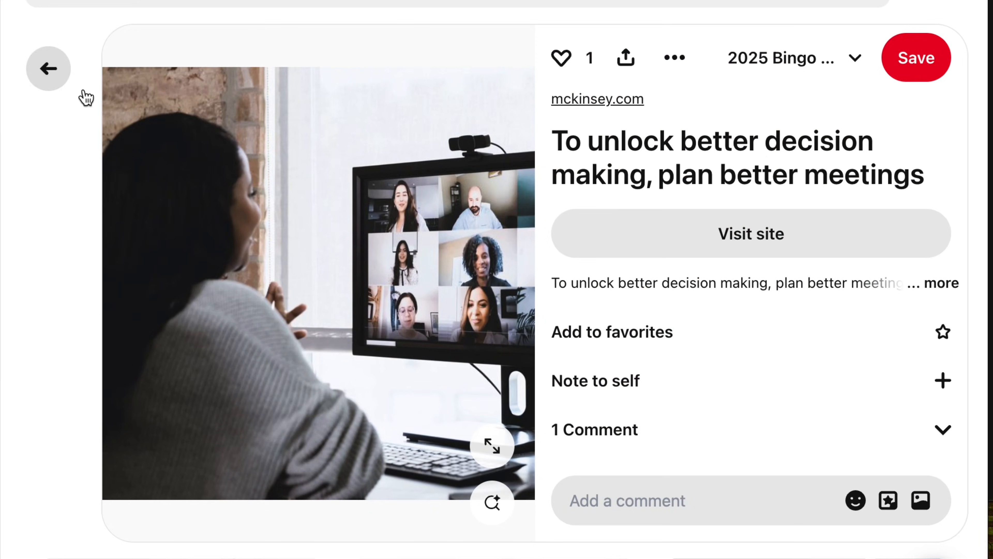
# Step: Return to the Pinterest board, open the pin of the woman with the bare, upright back, and copy its image
pyautogui.click(85, 97)
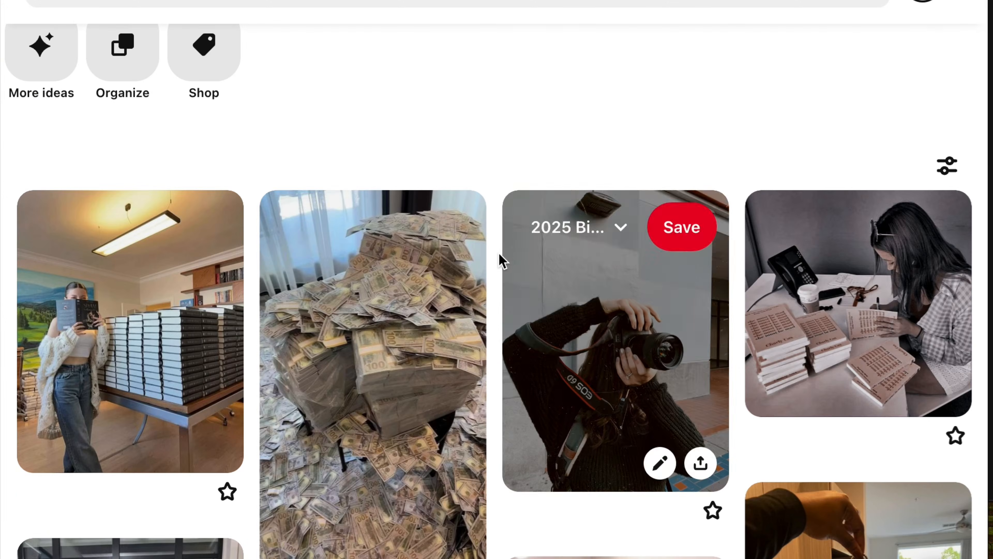
pyautogui.scroll(-10, 499, 260)
pyautogui.click(872, 193)
pyautogui.rightClick(425, 253)
pyautogui.click(477, 305)
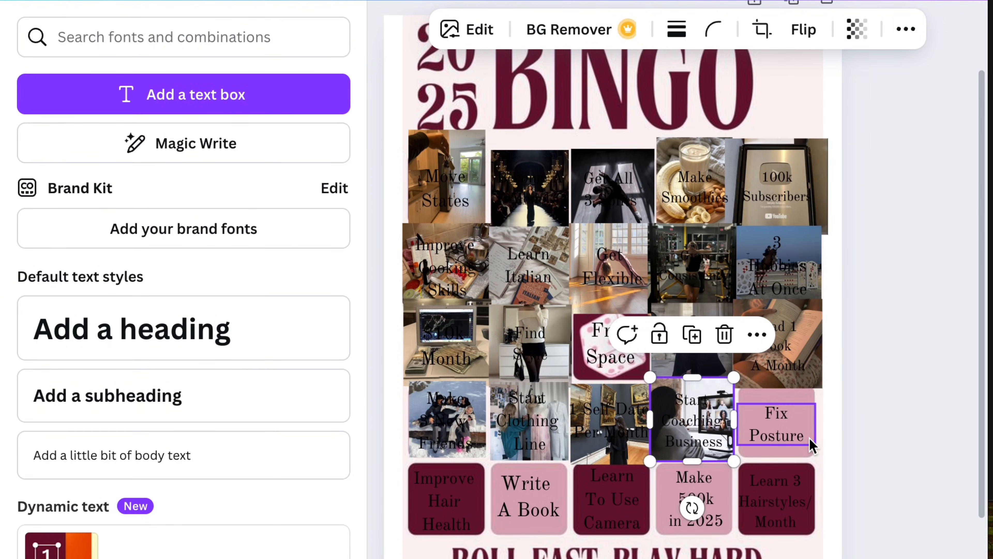
# Step: Paste the posture photo into the Canva card with a 1:1 crop and fit it over the "Fix Posture" square
pyautogui.rightClick(542, 59)
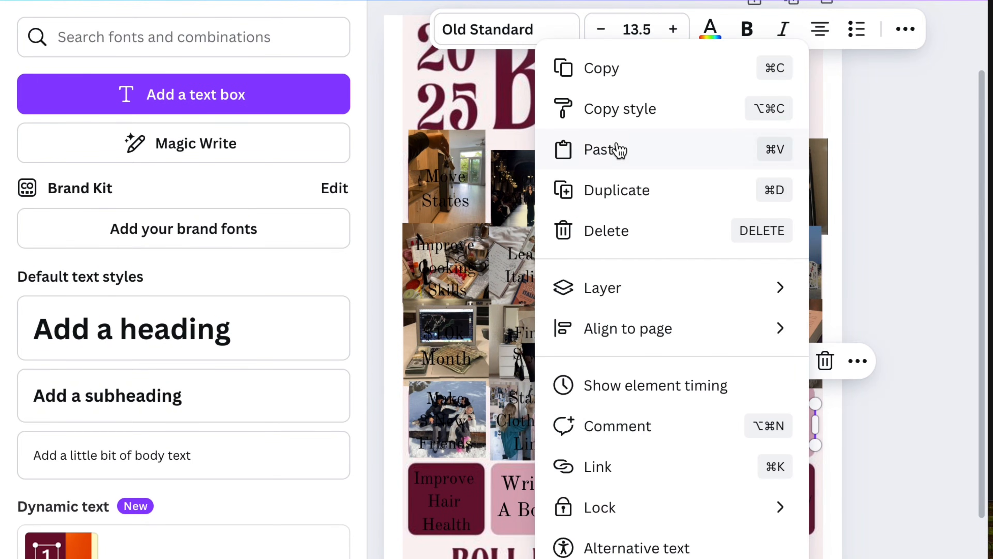
pyautogui.click(616, 158)
pyautogui.click(761, 29)
pyautogui.click(184, 263)
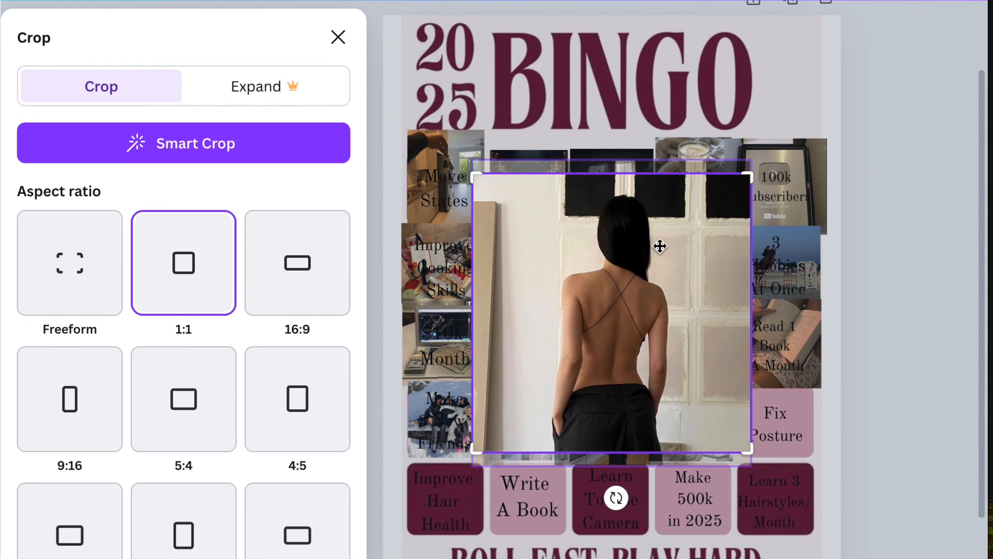
pyautogui.moveTo(746, 185); pyautogui.dragTo(808, 393)
pyautogui.click(941, 342)
pyautogui.click(801, 410)
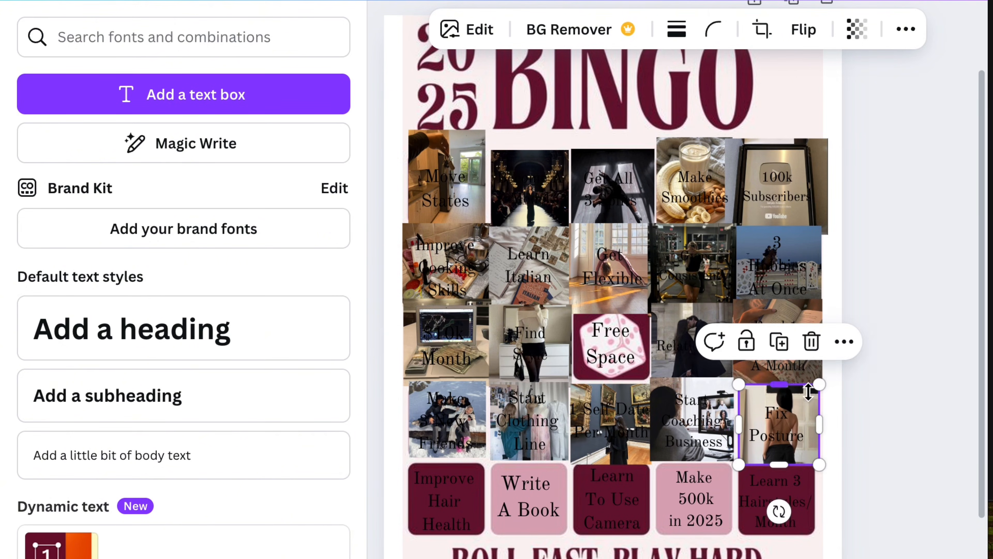
pyautogui.click(890, 385)
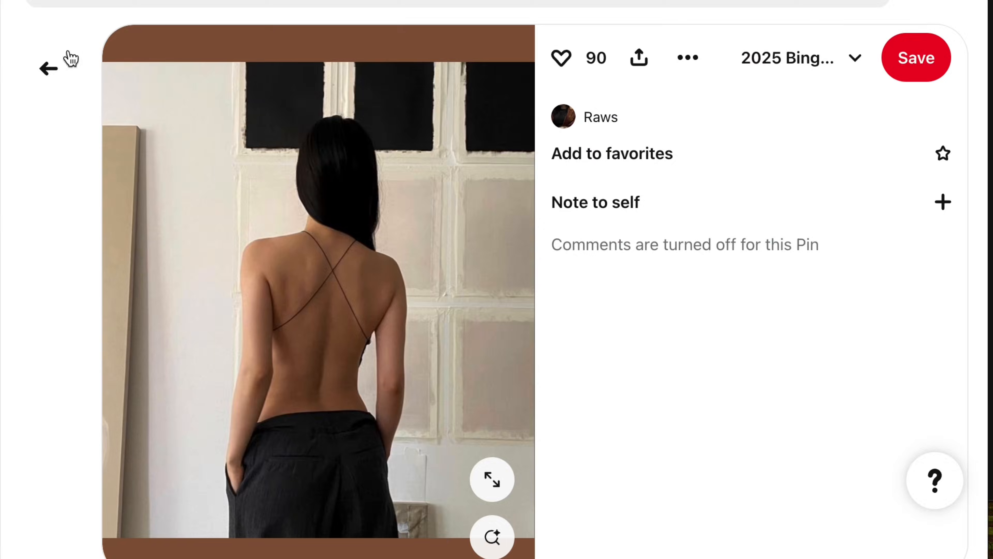
# Step: Return to the Pinterest board and compare the two long wavy hair pins for the "Improve Hair Health" square
pyautogui.click(66, 56)
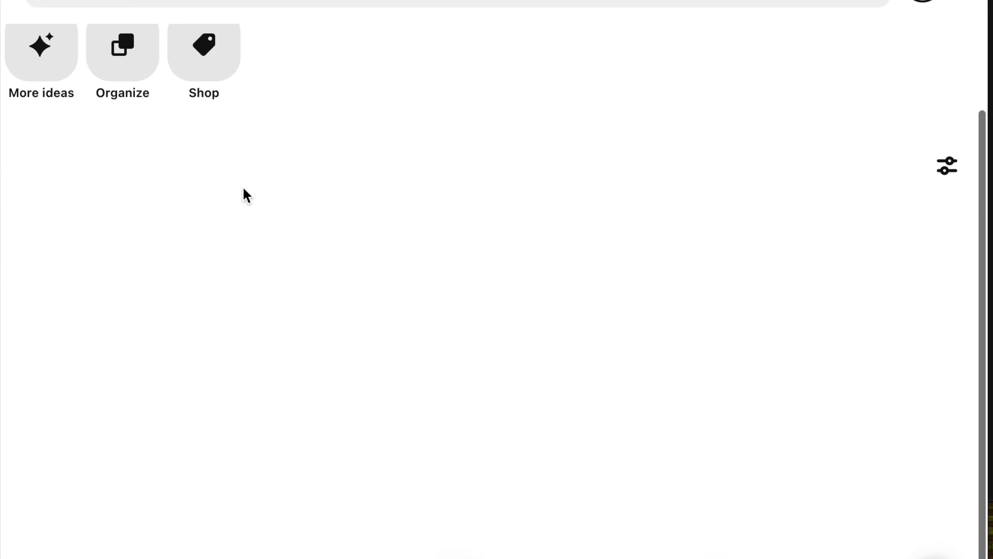
pyautogui.scroll(-5, 252, 196)
pyautogui.scroll(-3, 254, 195)
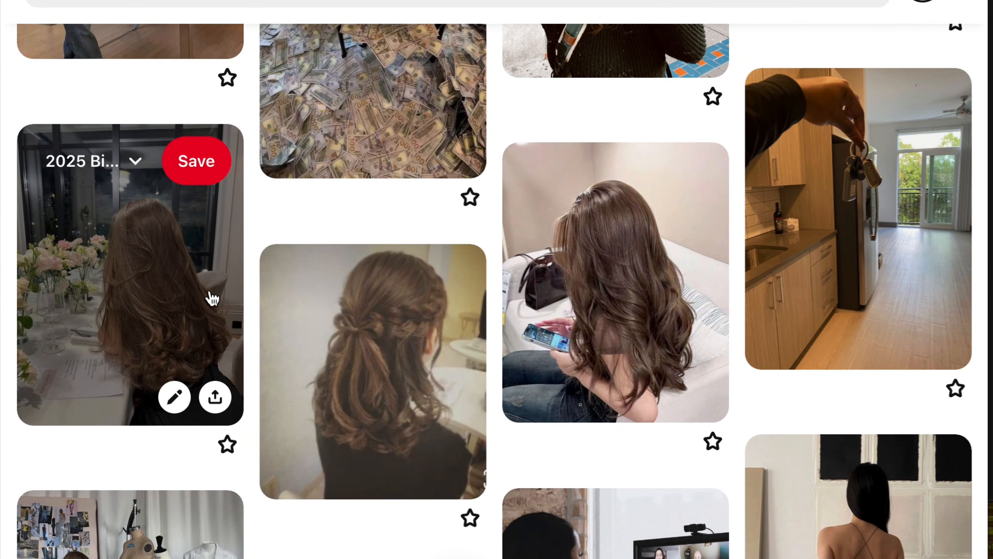
pyautogui.click(199, 251)
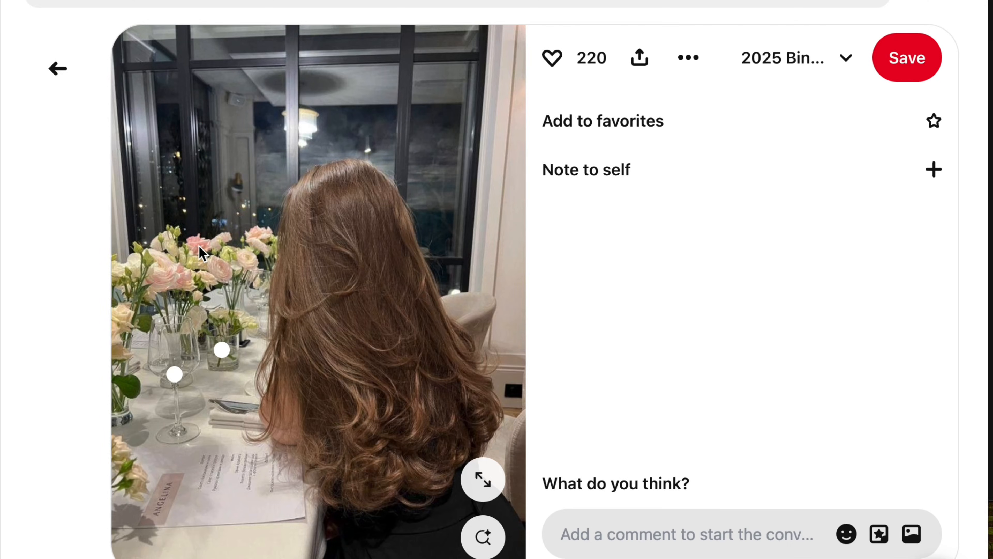
pyautogui.click(74, 79)
pyautogui.click(623, 324)
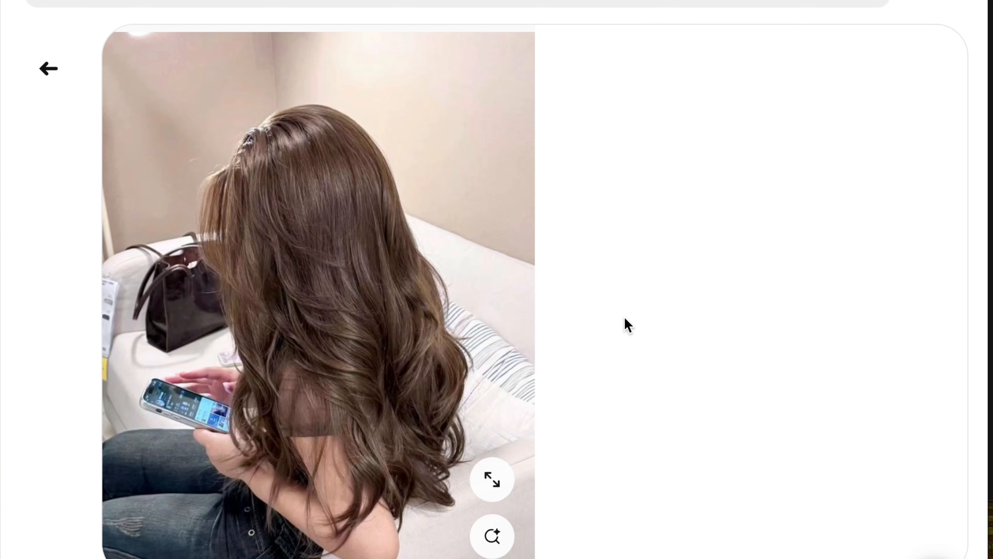
pyautogui.click(48, 77)
pyautogui.scroll(-5, 157, 313)
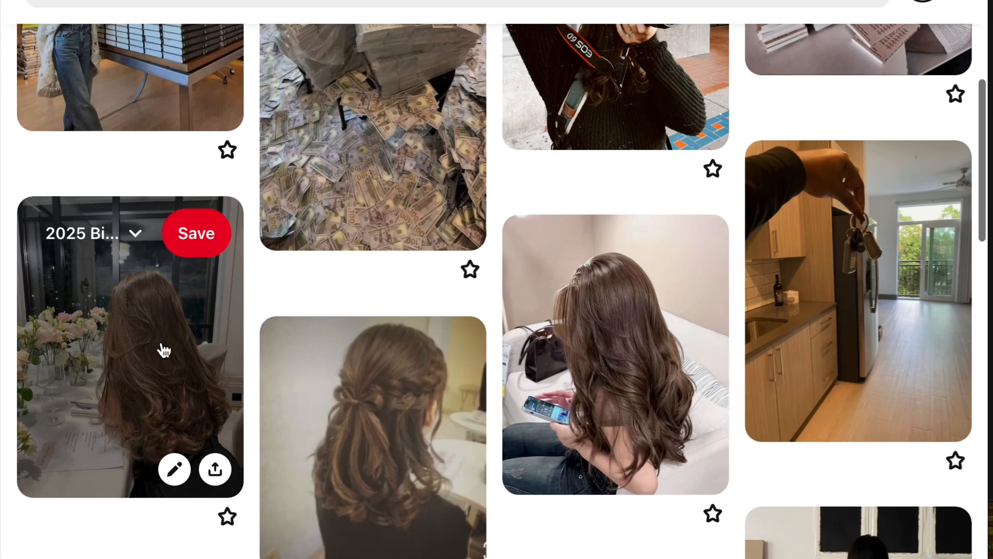
# Step: Open the pin of the long-haired woman at the flower-decorated table and copy its image
pyautogui.click(162, 348)
pyautogui.rightClick(355, 213)
pyautogui.click(404, 276)
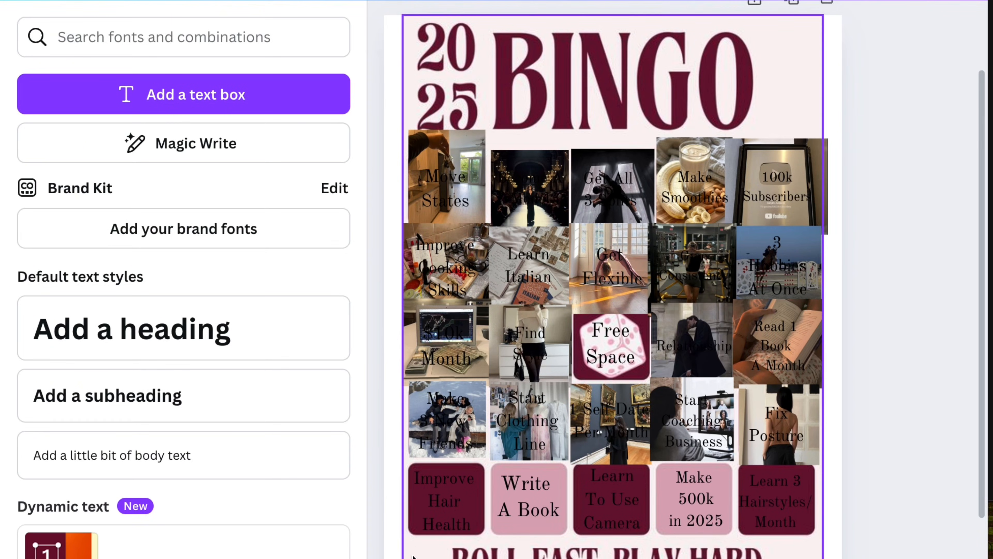
# Step: Paste the long hair photo into the Canva card with a 1:1 crop and fit it over the "Improve Hair Health" square
pyautogui.rightClick(417, 511)
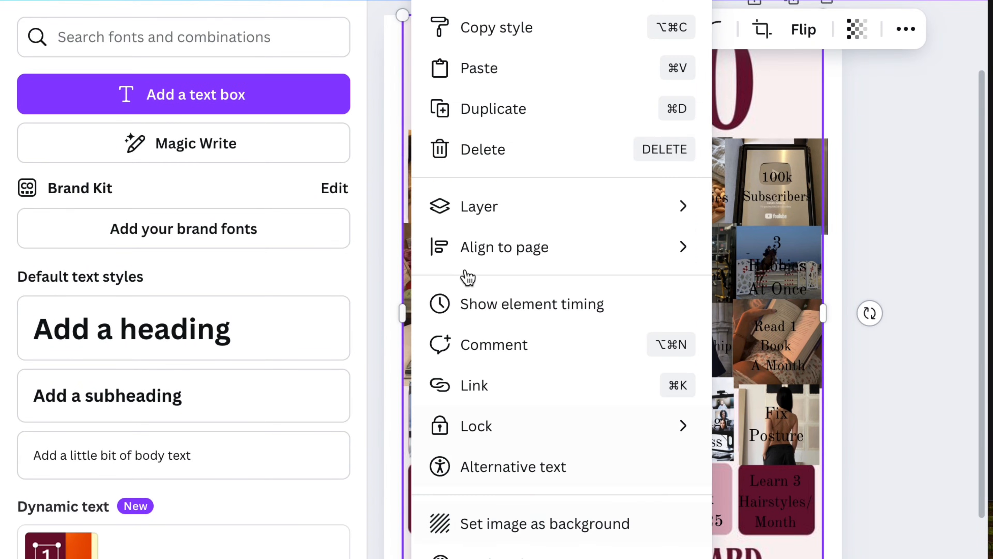
pyautogui.click(507, 70)
pyautogui.click(756, 37)
pyautogui.click(213, 262)
pyautogui.moveTo(661, 298)
pyautogui.mouseDown()
pyautogui.moveTo(663, 272)
pyautogui.moveTo(663, 282)
pyautogui.mouseUp()
pyautogui.click(867, 206)
pyautogui.moveTo(750, 176); pyautogui.dragTo(566, 369)
pyautogui.moveTo(495, 377); pyautogui.dragTo(435, 471)
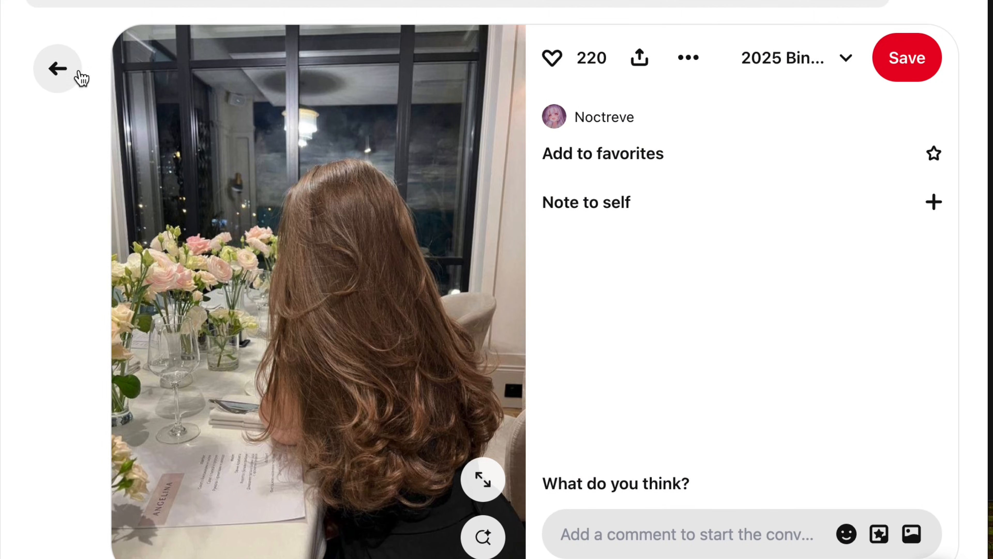
# Step: Return to the Pinterest board, open the pin of the woman signing stacks of books, and copy its image
pyautogui.click(82, 79)
pyautogui.scroll(-2, 255, 168)
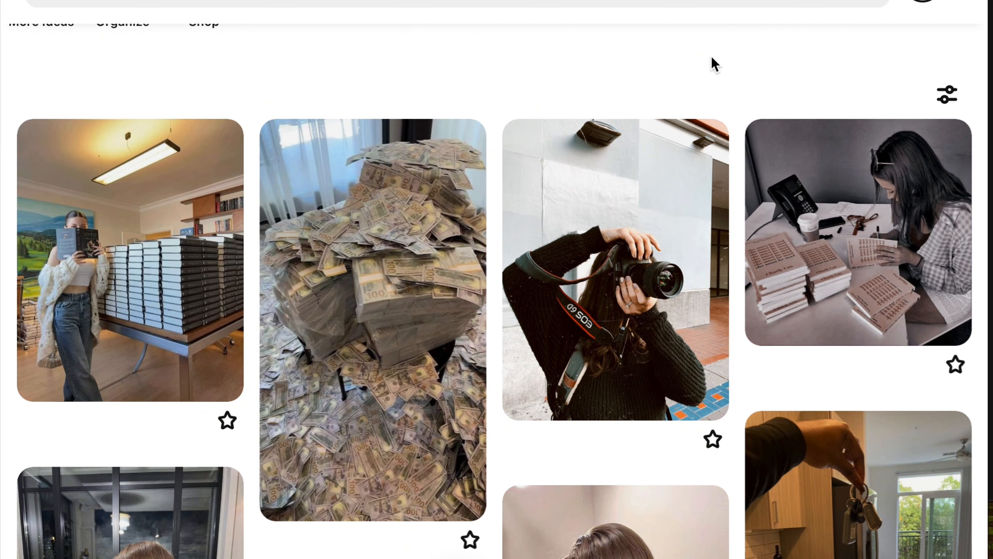
pyautogui.scroll(-4, 711, 55)
pyautogui.scroll(3, 711, 55)
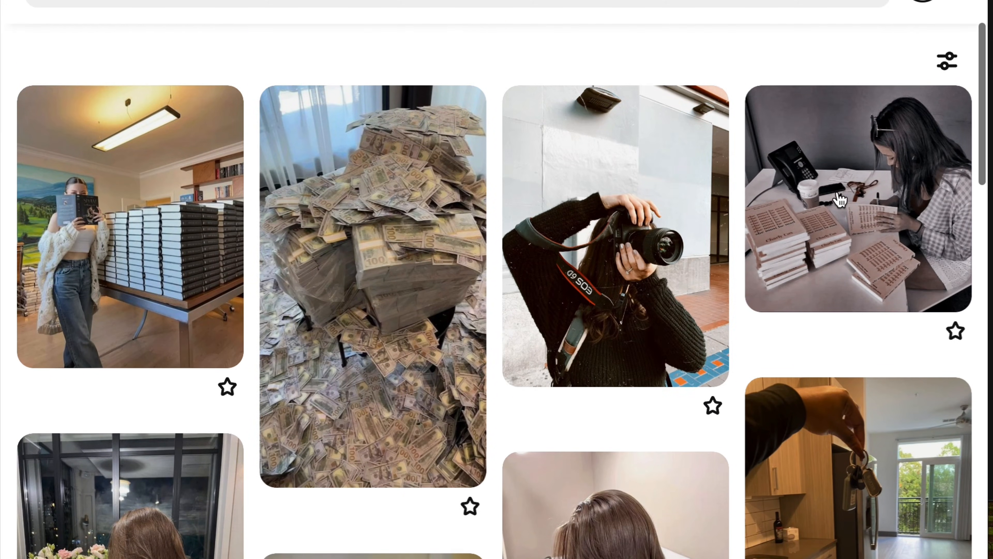
pyautogui.click(800, 160)
pyautogui.rightClick(461, 211)
pyautogui.click(492, 259)
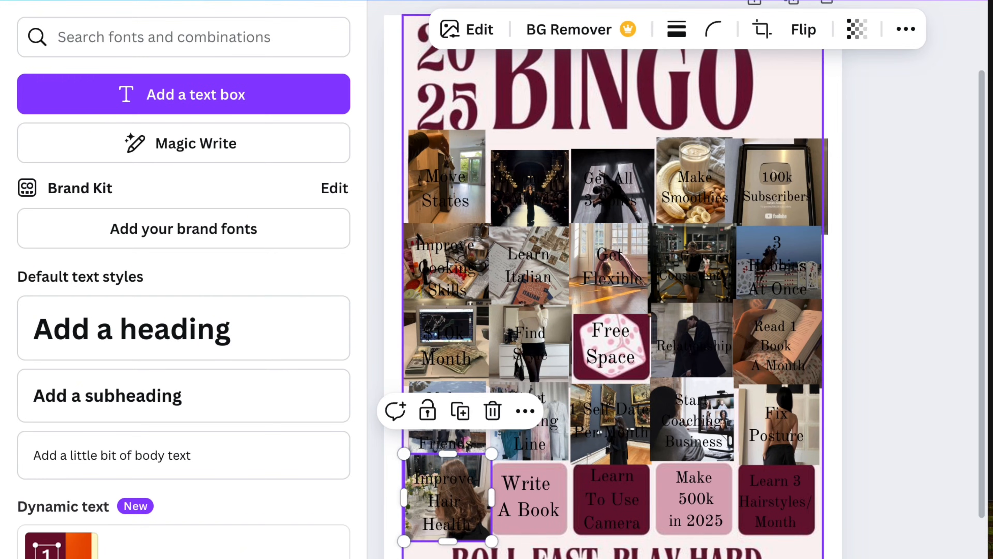
# Step: Paste the book signing photo into the Canva card and shrink it to fit over the "Write A Book" square
pyautogui.rightClick(560, 536)
pyautogui.click(649, 77)
pyautogui.moveTo(752, 175); pyautogui.dragTo(579, 348)
pyautogui.moveTo(546, 385); pyautogui.dragTo(547, 462)
pyautogui.moveTo(578, 420); pyautogui.dragTo(520, 471)
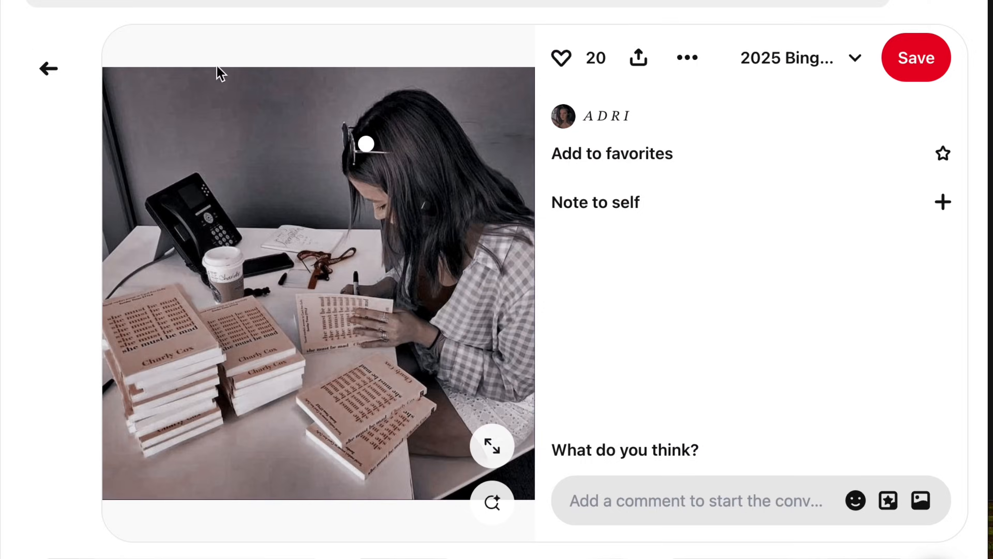
# Step: Go back to the Pinterest board, open the pin of the woman holding a camera, and copy its image
pyautogui.click(47, 69)
pyautogui.click(516, 211)
pyautogui.rightClick(339, 201)
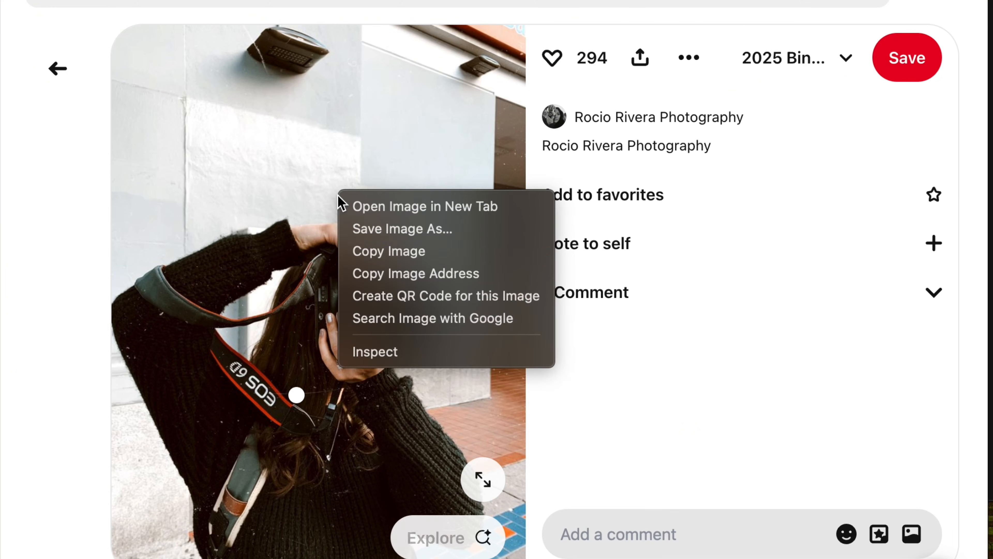
pyautogui.click(402, 251)
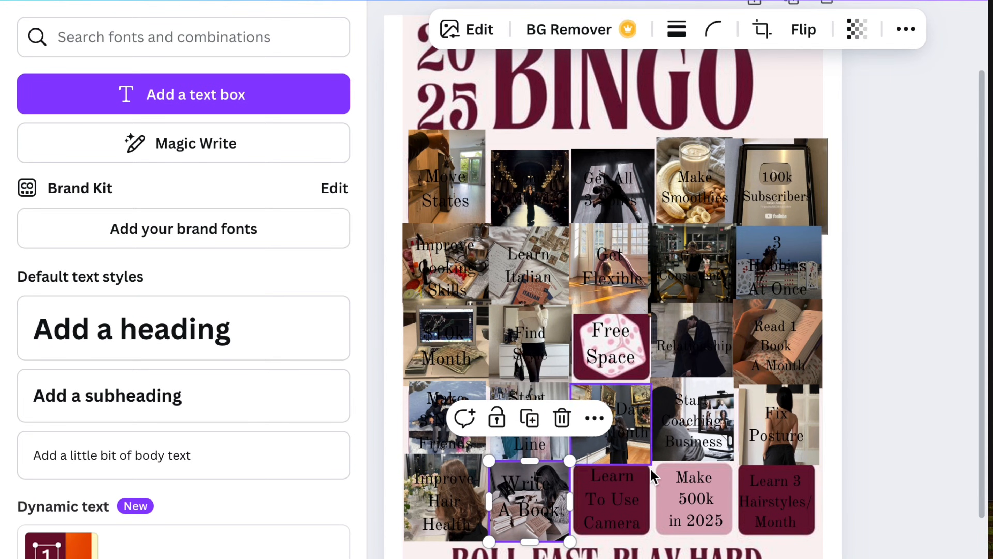
# Step: Paste the camera photo into the Canva card with a 1:1 crop and fit it over the "Learn To Use Camera" square
pyautogui.rightClick(650, 468)
pyautogui.click(714, 67)
pyautogui.click(762, 29)
pyautogui.click(129, 262)
pyautogui.moveTo(620, 262); pyautogui.dragTo(564, 370)
pyautogui.press('Return')
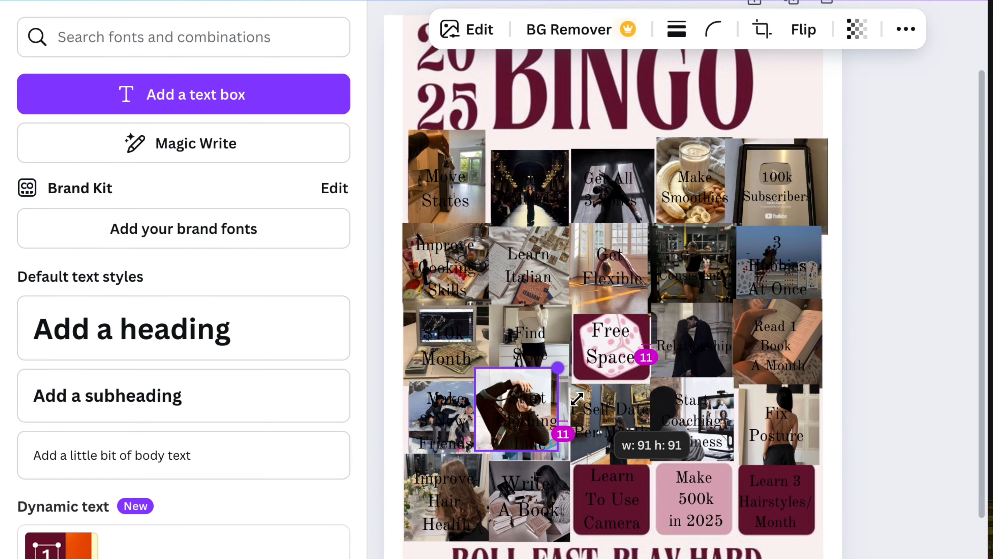
pyautogui.moveTo(497, 386); pyautogui.dragTo(590, 478)
pyautogui.click(428, 22)
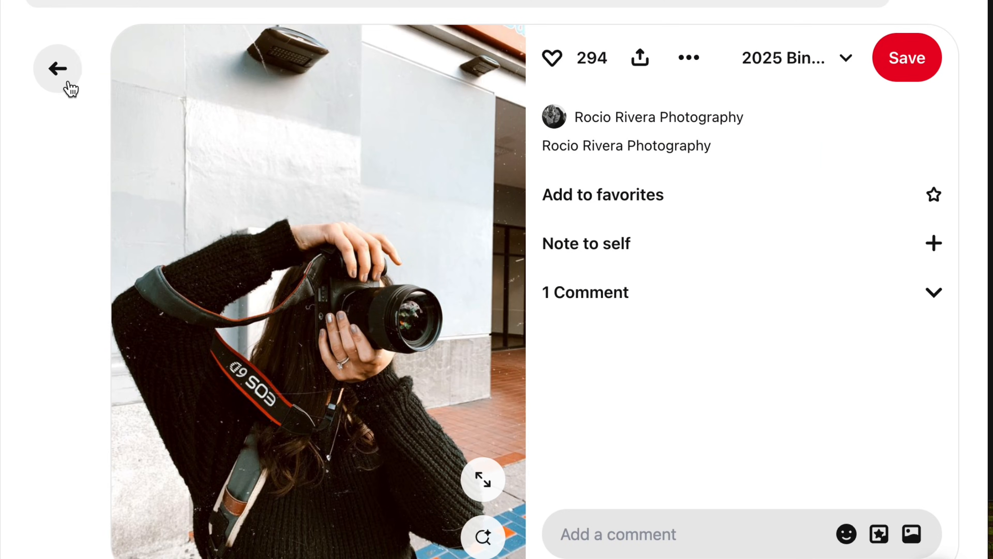
# Step: Return to the Pinterest board, open the pin of the huge pile of cash, and copy its image
pyautogui.click(65, 75)
pyautogui.click(337, 206)
pyautogui.rightClick(362, 150)
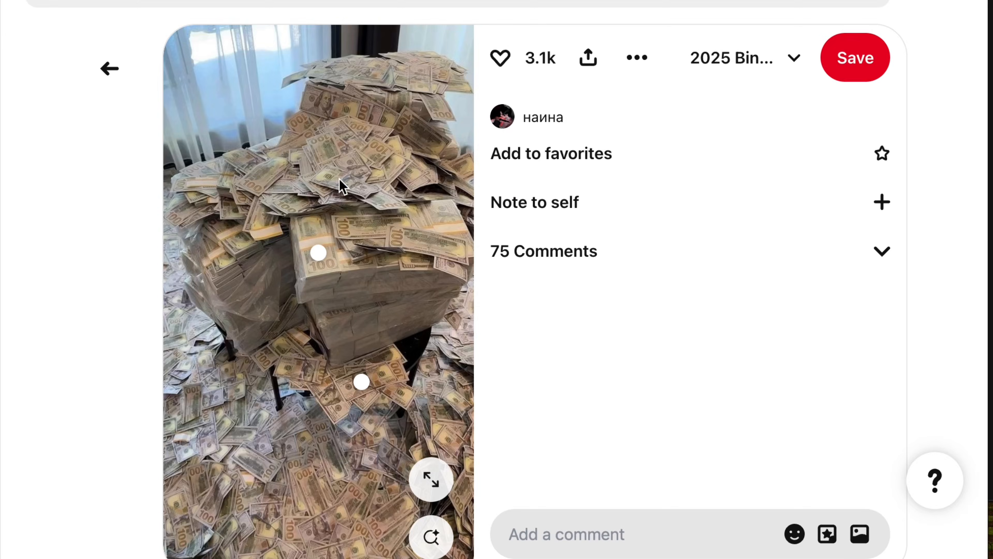
pyautogui.click(434, 206)
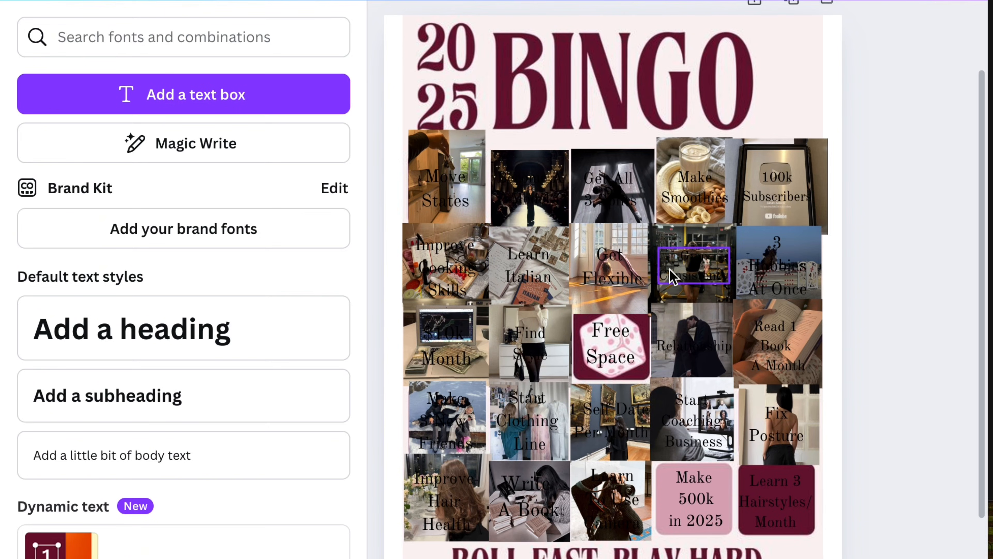
# Step: Paste the cash pile photo into the Canva card with a 1:1 crop and fit it over the "Make 500k in 2025" square
pyautogui.click(671, 276)
pyautogui.hotkey('ctrl', 'v')
pyautogui.click(765, 29)
pyautogui.click(180, 278)
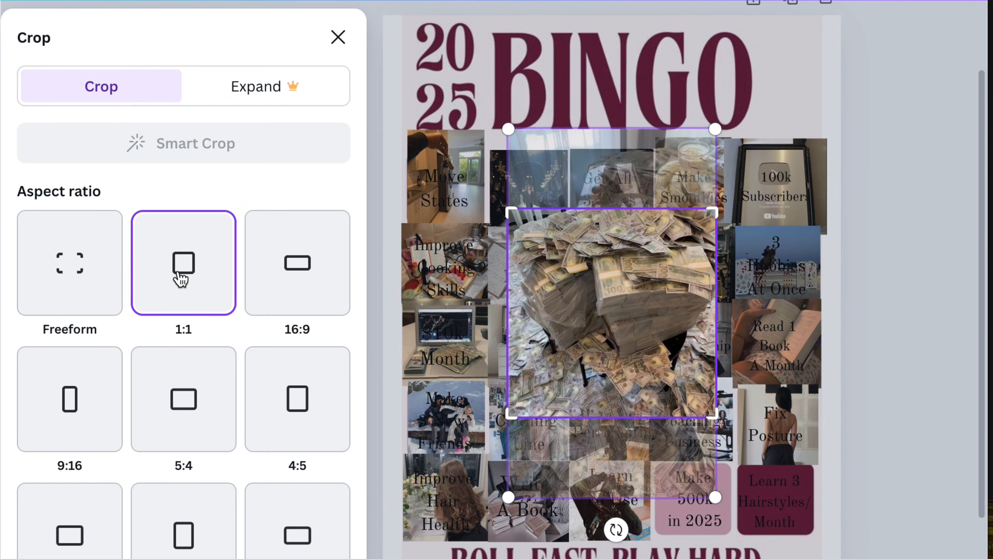
pyautogui.click(836, 310)
pyautogui.moveTo(716, 210); pyautogui.dragTo(580, 346)
pyautogui.moveTo(560, 380); pyautogui.dragTo(711, 504)
pyautogui.moveTo(731, 469); pyautogui.dragTo(742, 458)
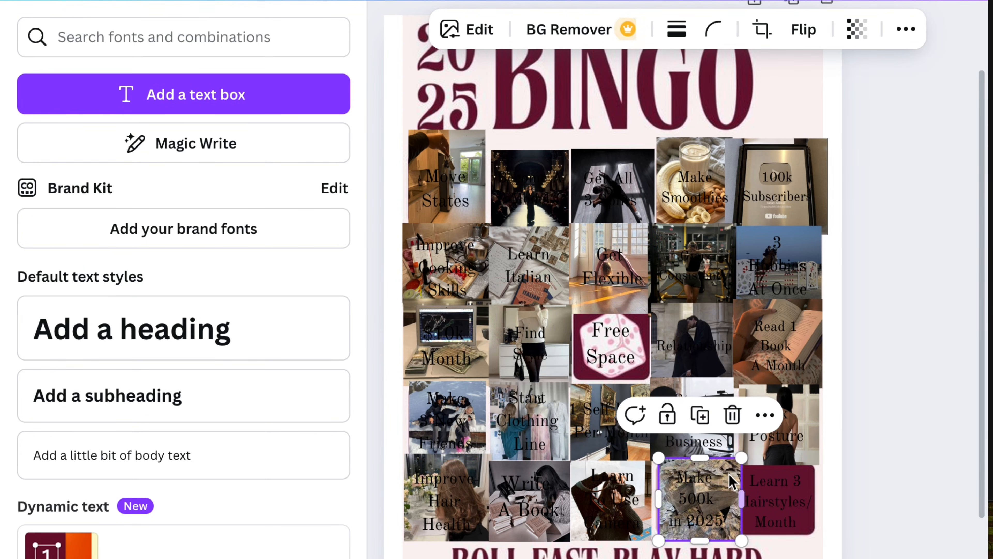
pyautogui.click(887, 488)
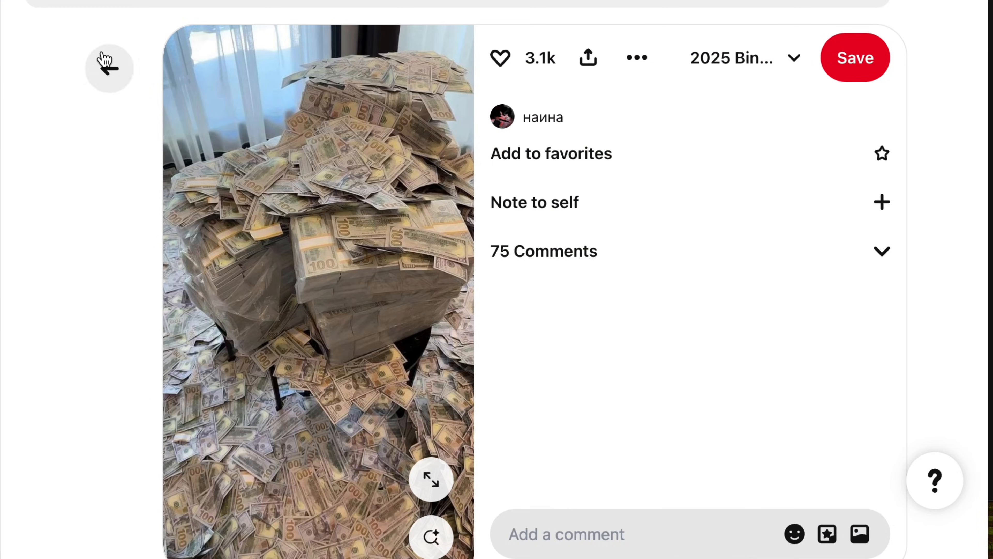
# Step: Return to the Pinterest board, open the pin of the braided half-up hairstyle, and copy its image
pyautogui.click(106, 66)
pyautogui.scroll(-1, 249, 392)
pyautogui.scroll(-5, 250, 392)
pyautogui.click(355, 272)
pyautogui.rightClick(352, 256)
pyautogui.click(469, 323)
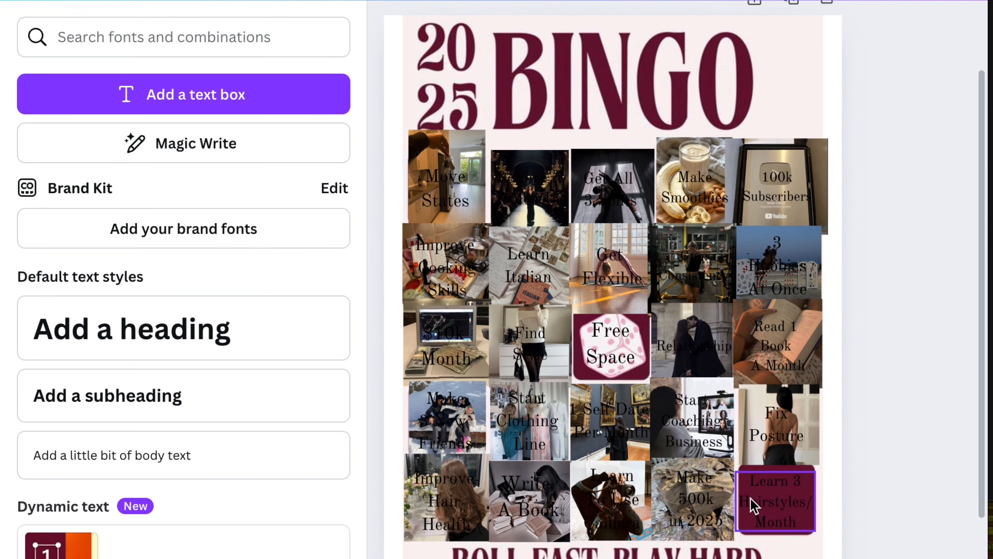
# Step: Paste the braided hairstyle photo into the Canva card with a 1:1 crop and fit it over the "Learn 3 Hairstyles/Month" square
pyautogui.rightClick(744, 440)
pyautogui.click(596, 166)
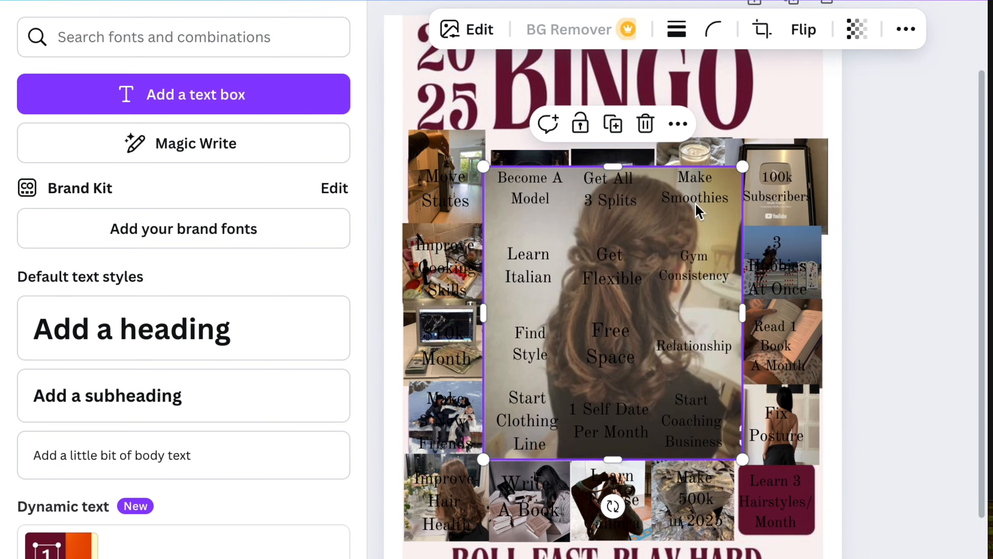
pyautogui.click(762, 30)
pyautogui.click(184, 262)
pyautogui.moveTo(696, 260); pyautogui.dragTo(694, 284)
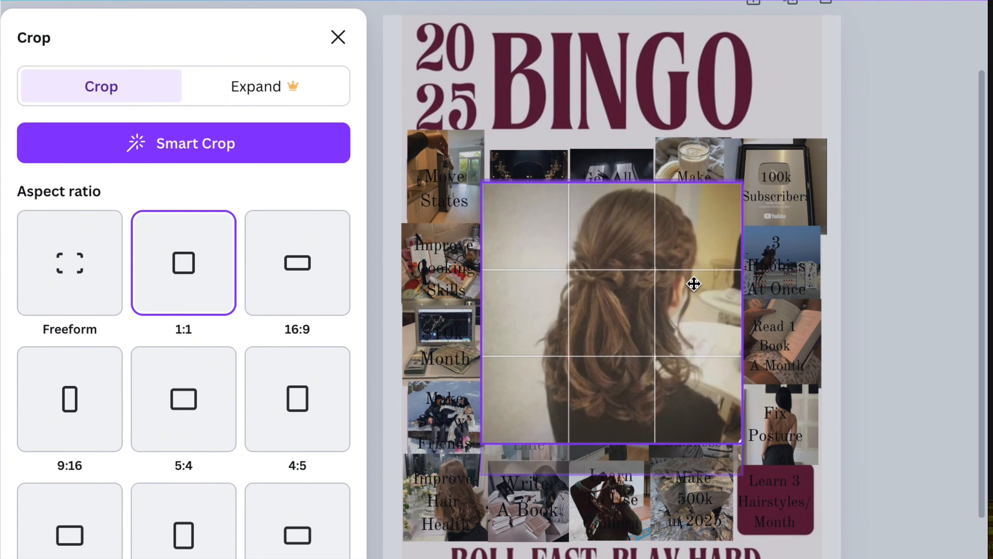
pyautogui.click(804, 222)
pyautogui.moveTo(743, 183); pyautogui.dragTo(575, 357)
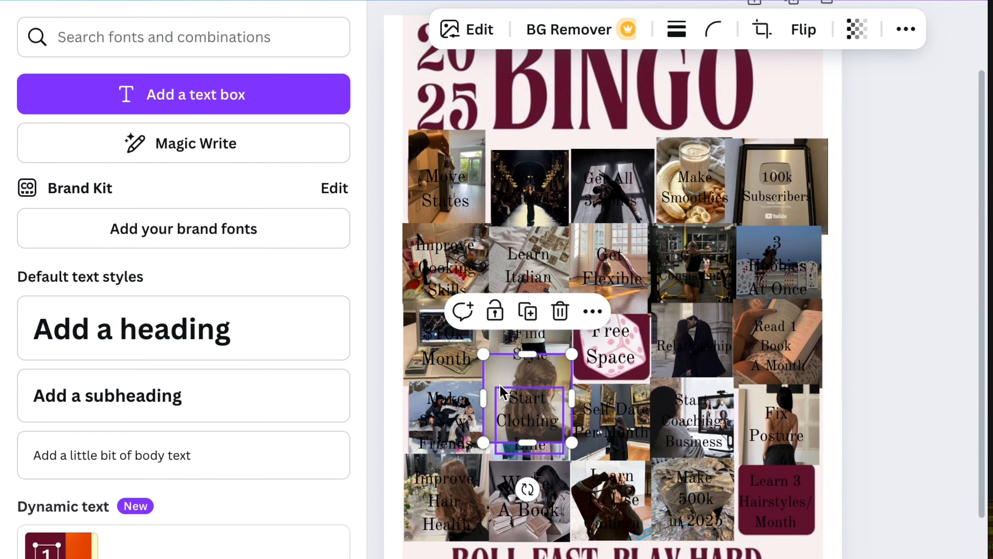
pyautogui.moveTo(526, 393); pyautogui.dragTo(777, 493)
# Step: Crop the apartment photo on the "Move States" square to a 1:1 ratio and reposition the image within the crop
pyautogui.click(446, 180)
pyautogui.click(761, 29)
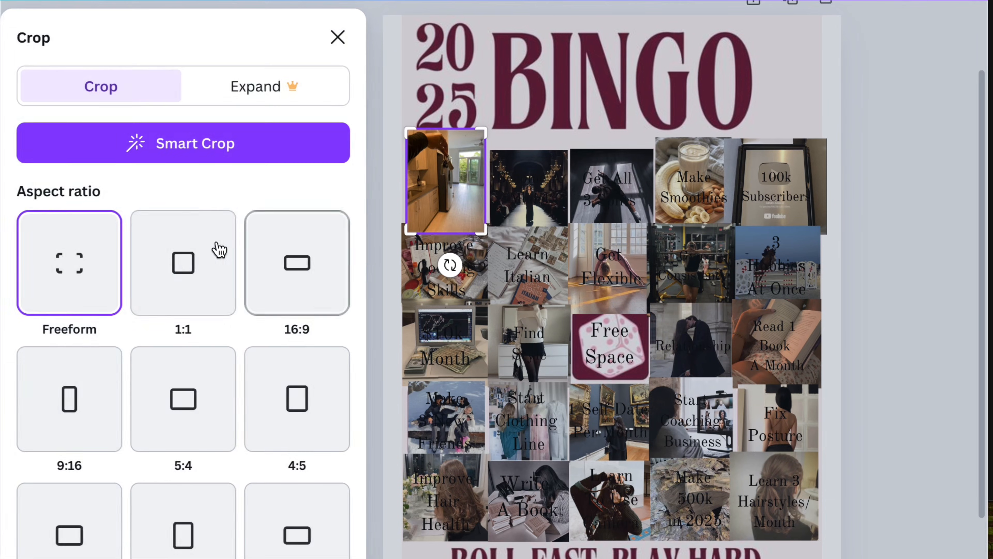
pyautogui.click(184, 262)
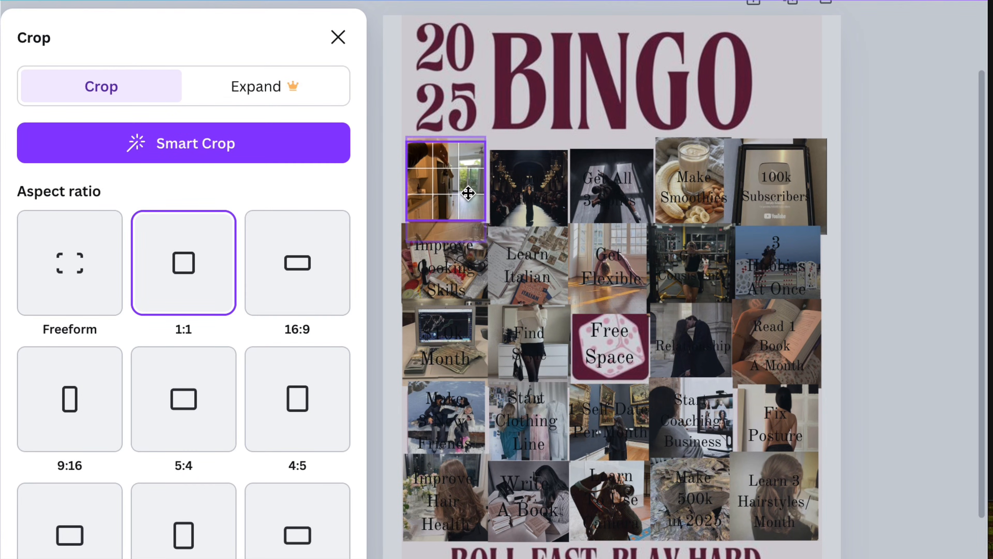
pyautogui.click(857, 217)
# Step: Crop the smoothie photo on the "Make Smoothies" square to a 1:1 ratio and reposition the image within the crop
pyautogui.click(694, 184)
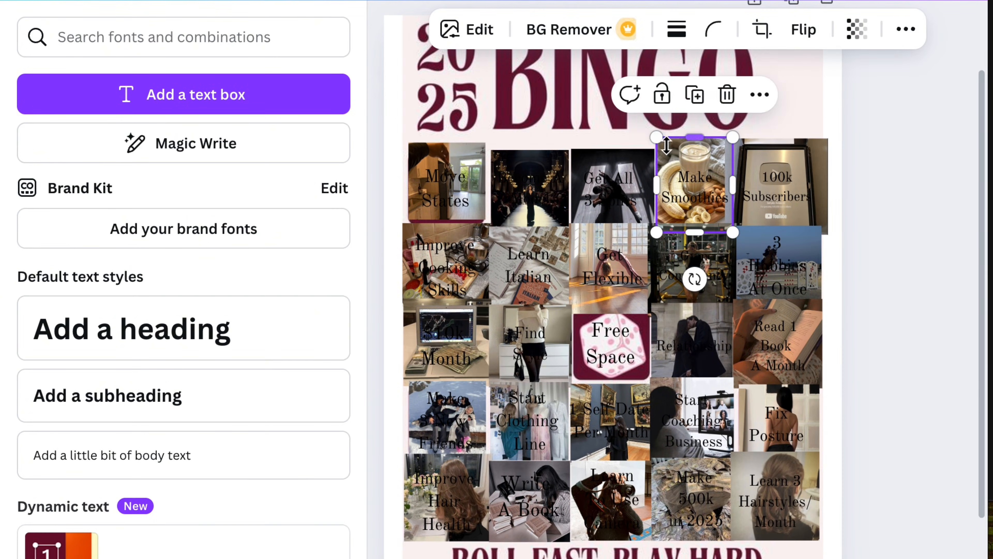
pyautogui.click(762, 29)
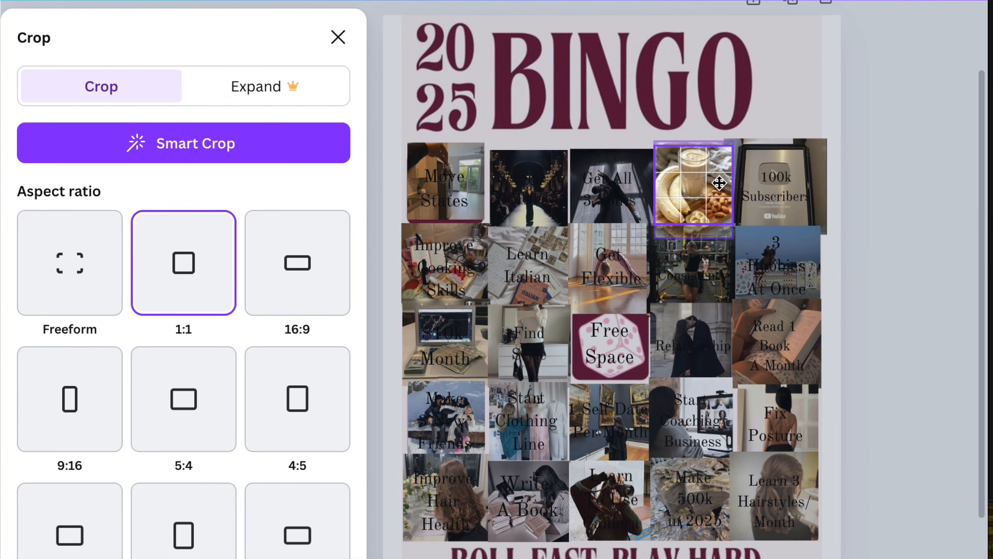
pyautogui.click(849, 226)
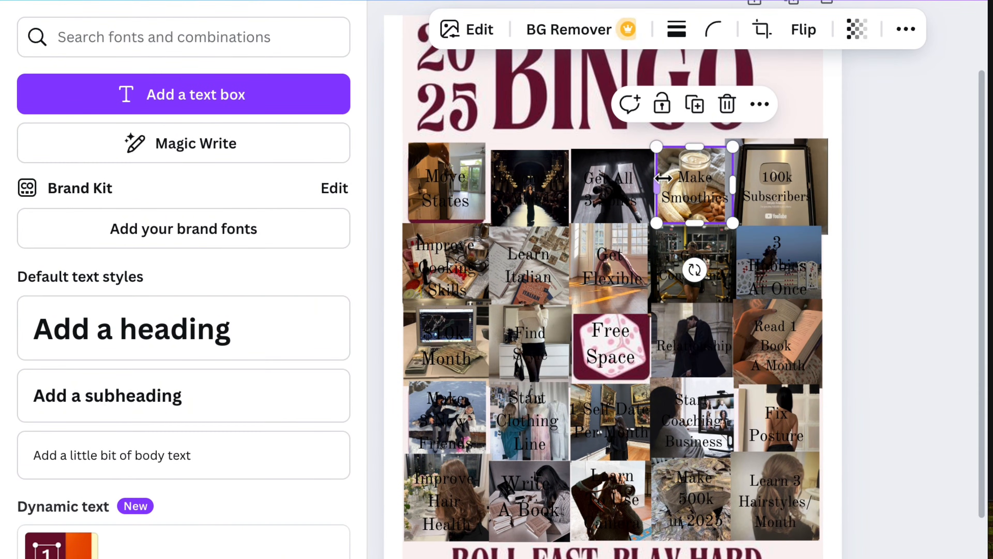
pyautogui.click(805, 153)
pyautogui.click(621, 171)
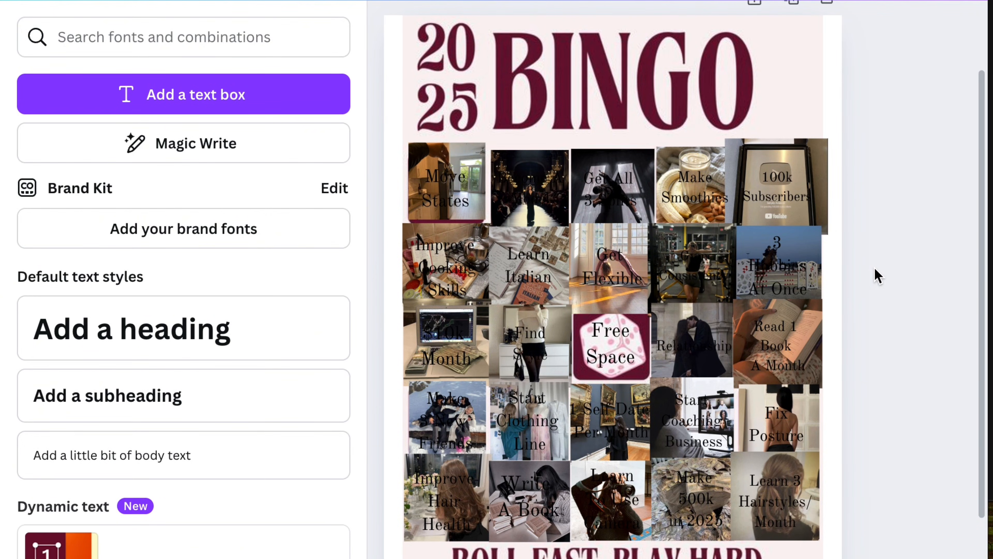
pyautogui.scroll(5, 878, 276)
pyautogui.scroll(-4, 878, 276)
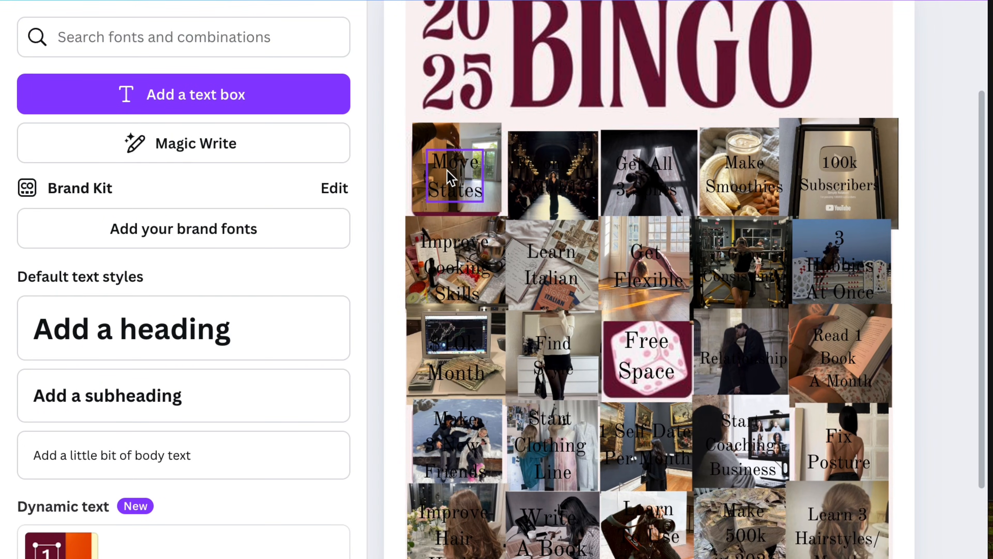
# Step: Make the five labels in the top row of bingo squares bold and white
pyautogui.click(450, 178)
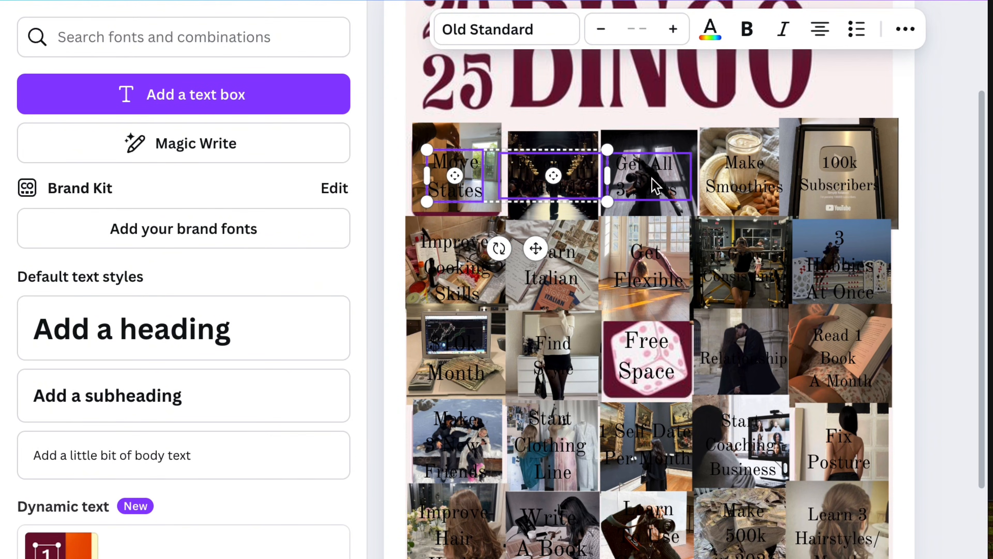
pyautogui.keyDown('shift'); pyautogui.click(831, 182); pyautogui.keyUp('shift')
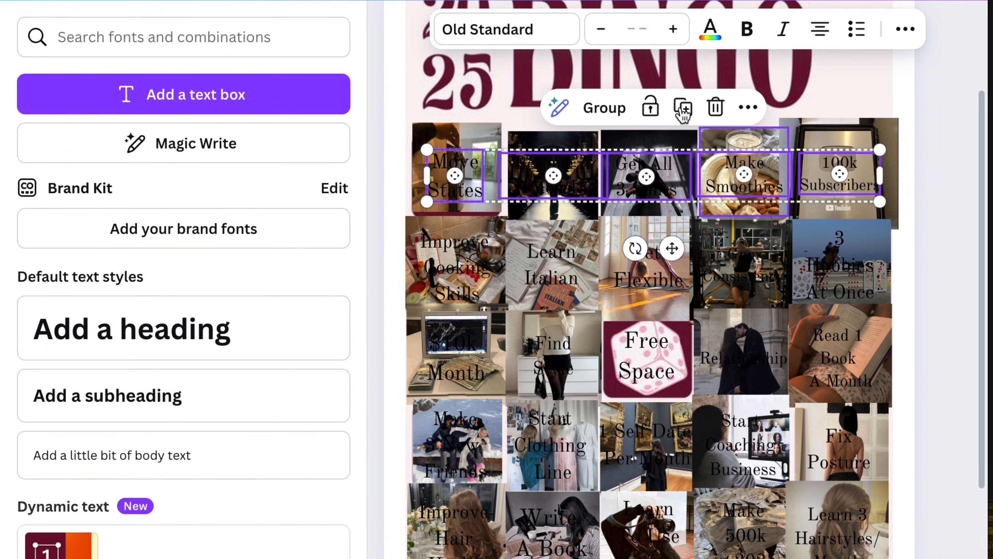
pyautogui.click(745, 36)
pyautogui.click(637, 33)
pyautogui.click(710, 28)
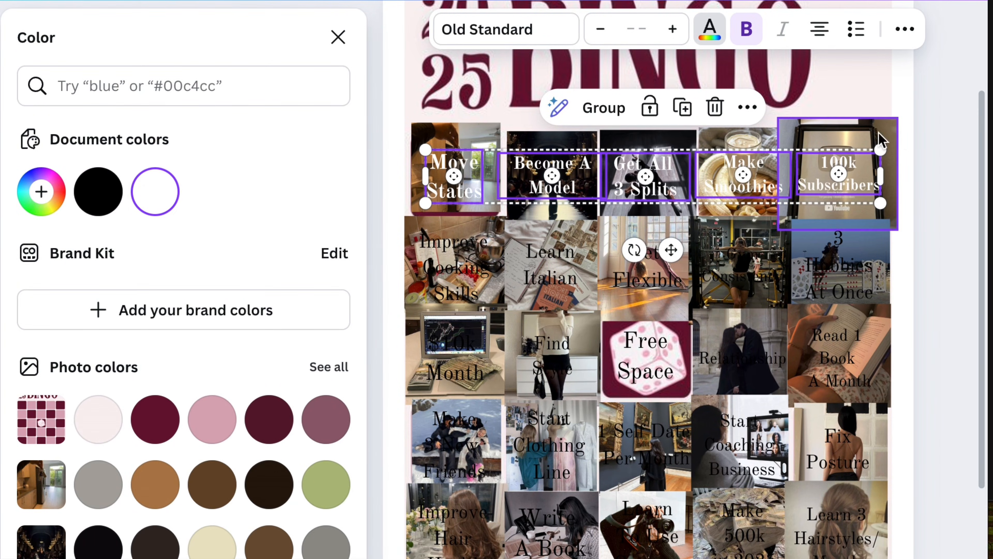
# Step: Give the top-row labels the Lift text effect at intensity 50, after trying a black Shadow effect
pyautogui.click(903, 31)
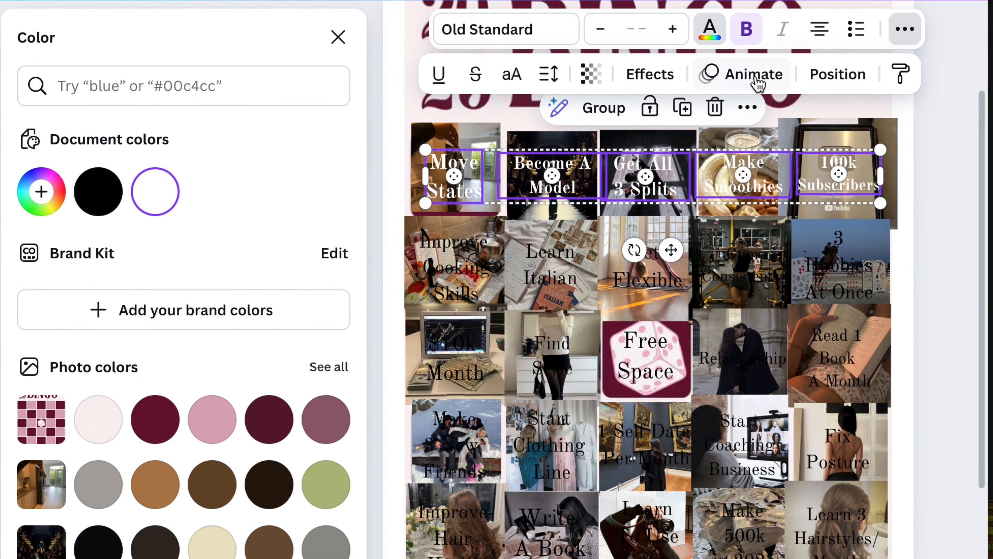
pyautogui.click(786, 73)
pyautogui.click(664, 77)
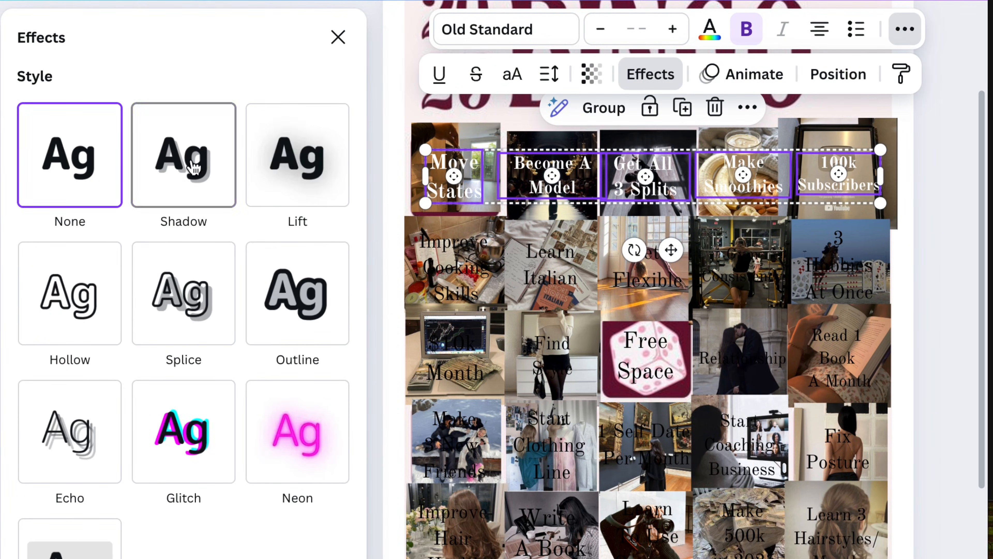
pyautogui.click(194, 168)
pyautogui.scroll(-2, 305, 548)
pyautogui.scroll(2, 330, 542)
pyautogui.scroll(-2, 160, 465)
pyautogui.click(334, 493)
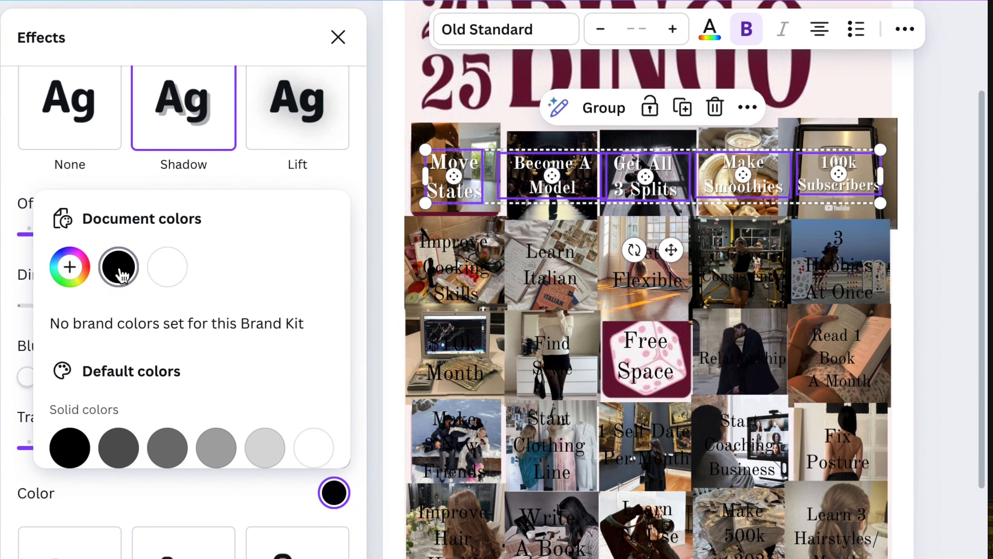
pyautogui.click(342, 179)
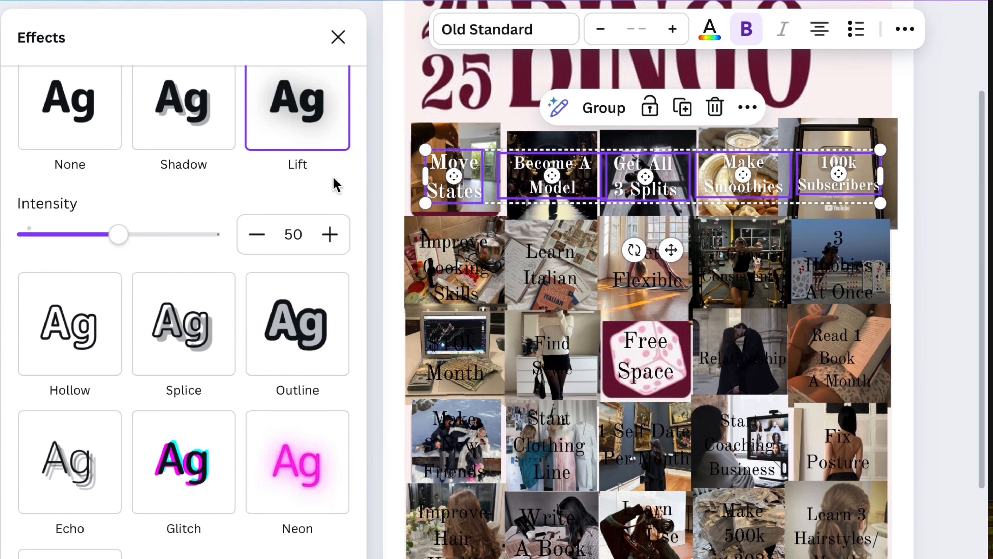
pyautogui.scroll(2, 337, 207)
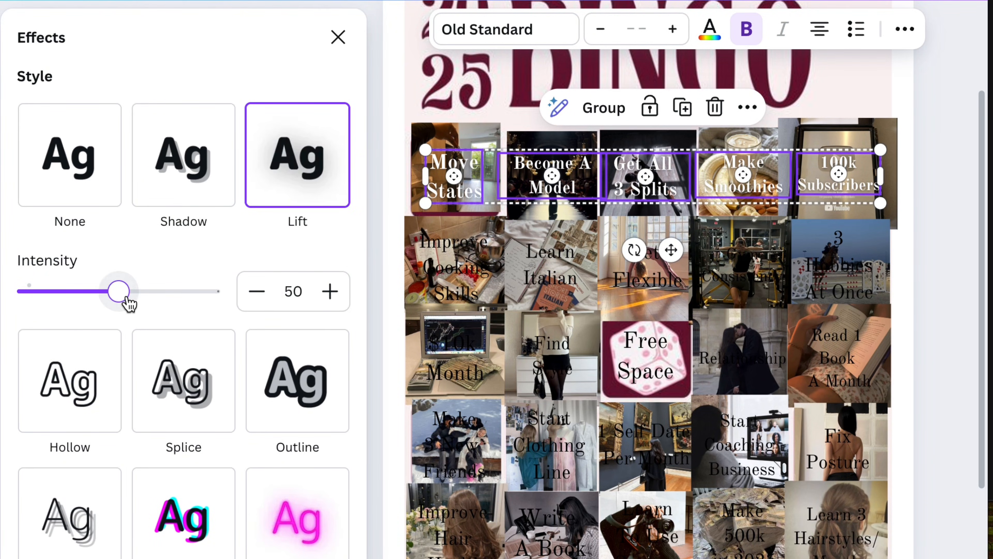
# Step: Select all the labels in the four lower rows of the card together and apply the Lift text effect
pyautogui.click(455, 270)
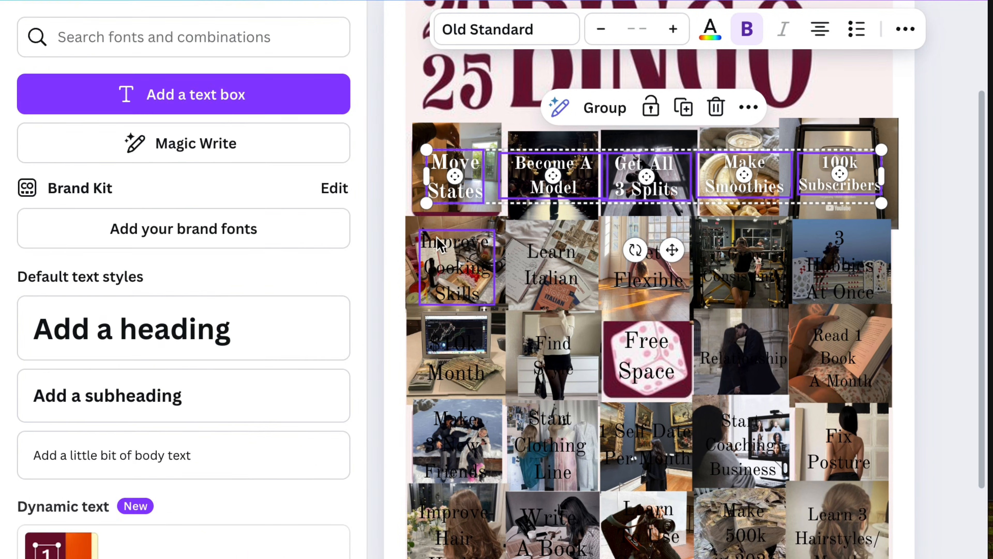
pyautogui.keyDown('shift'); pyautogui.click(552, 266); pyautogui.keyUp('shift')
pyautogui.keyDown('shift'); pyautogui.click(647, 271); pyautogui.keyUp('shift')
pyautogui.keyDown('shift'); pyautogui.click(735, 274); pyautogui.keyUp('shift')
pyautogui.keyDown('shift'); pyautogui.click(839, 270); pyautogui.keyUp('shift')
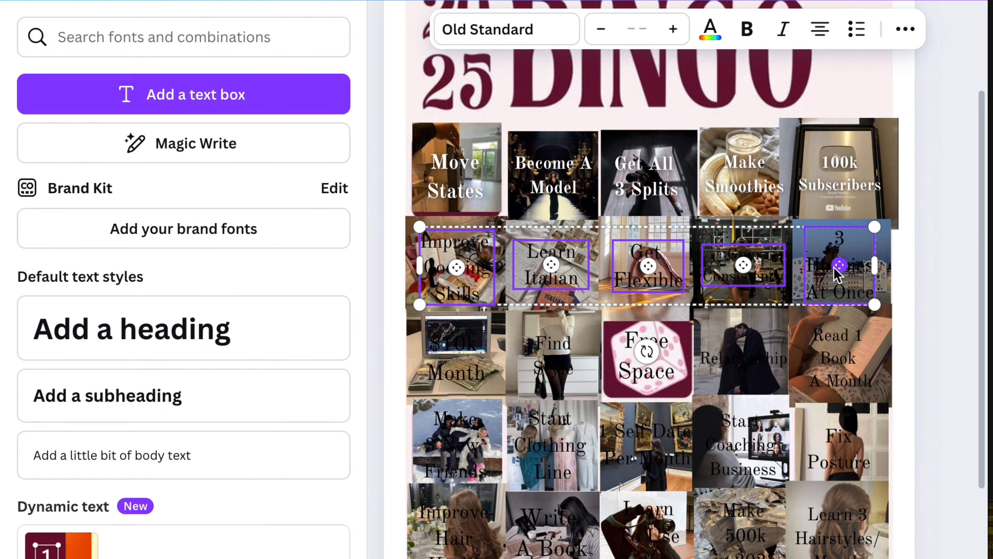
pyautogui.keyDown('shift'); pyautogui.click(839, 358); pyautogui.keyUp('shift')
pyautogui.keyDown('shift'); pyautogui.click(755, 356); pyautogui.keyUp('shift')
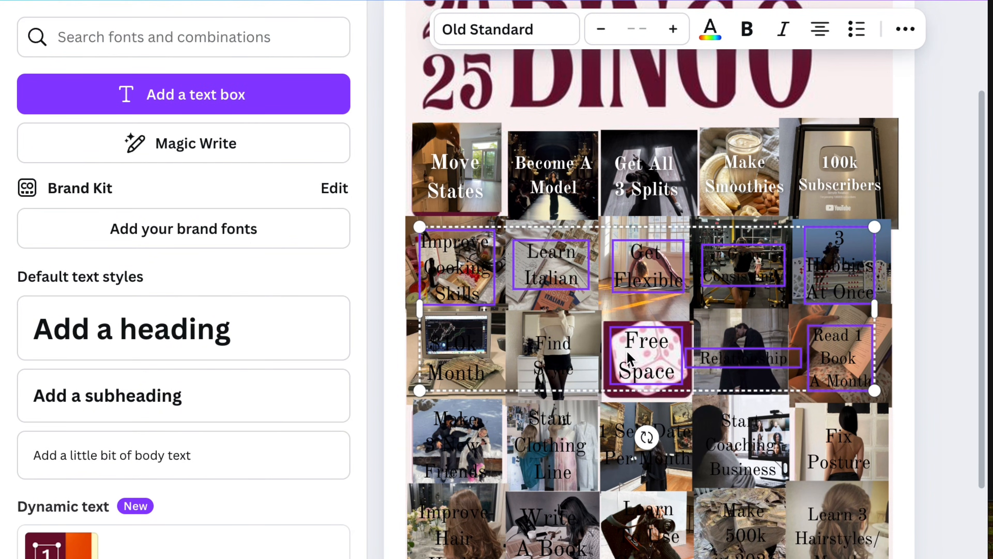
pyautogui.keyDown('shift'); pyautogui.click(471, 458); pyautogui.keyUp('shift')
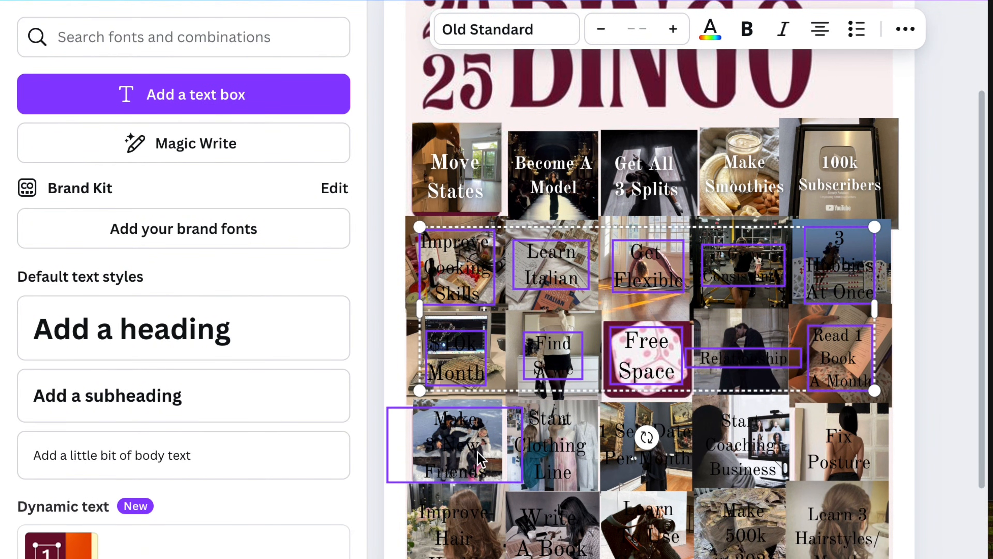
pyautogui.keyDown('shift'); pyautogui.click(552, 446); pyautogui.keyUp('shift')
pyautogui.keyDown('shift'); pyautogui.click(647, 454); pyautogui.keyUp('shift')
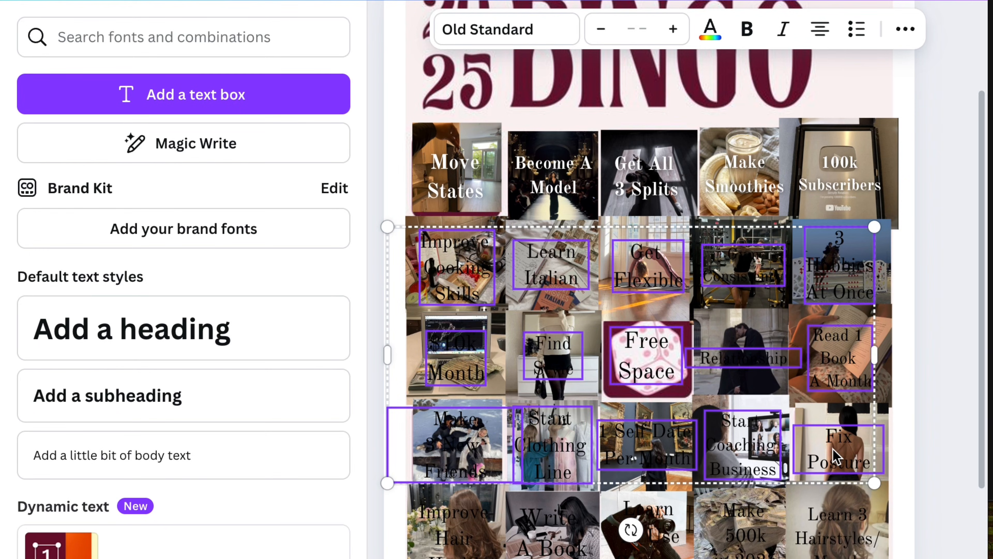
pyautogui.keyDown('shift'); pyautogui.click(833, 456); pyautogui.keyUp('shift')
pyautogui.keyDown('shift'); pyautogui.click(801, 536); pyautogui.keyUp('shift')
pyautogui.keyDown('shift'); pyautogui.click(564, 532); pyautogui.keyUp('shift')
pyautogui.keyDown('shift'); pyautogui.click(450, 536); pyautogui.keyUp('shift')
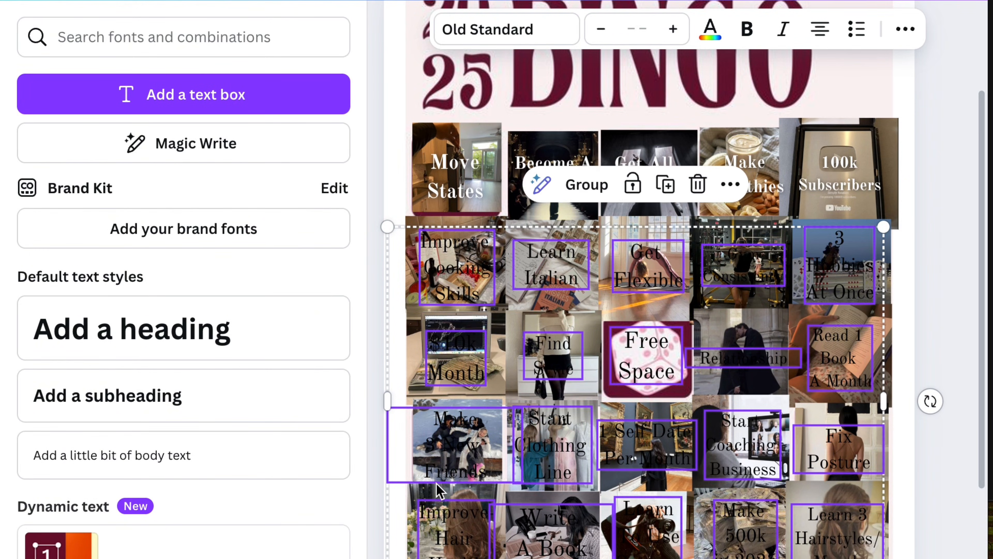
pyautogui.click(904, 30)
pyautogui.click(650, 74)
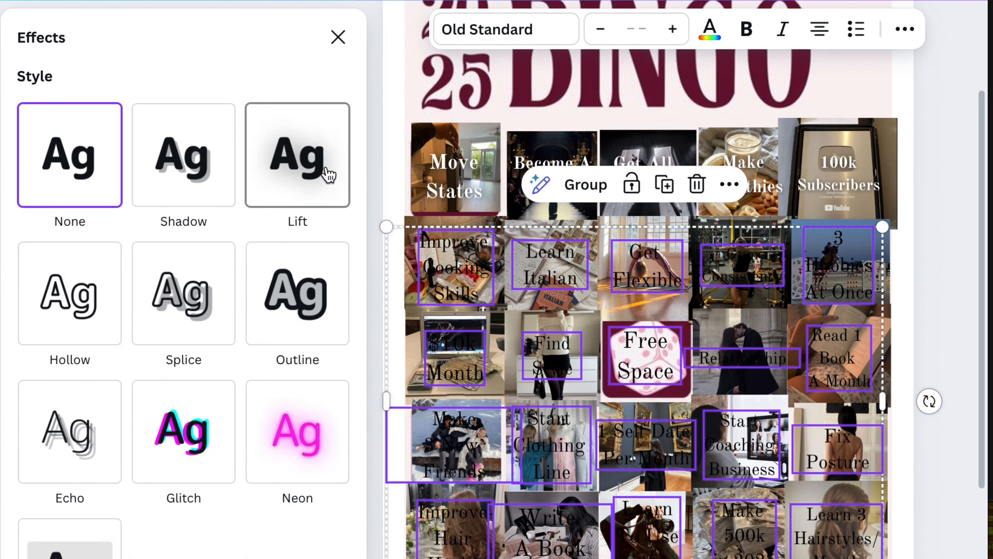
pyautogui.click(326, 173)
# Step: Make the selected labels of the four lower rows bold and white
pyautogui.click(747, 29)
pyautogui.click(710, 28)
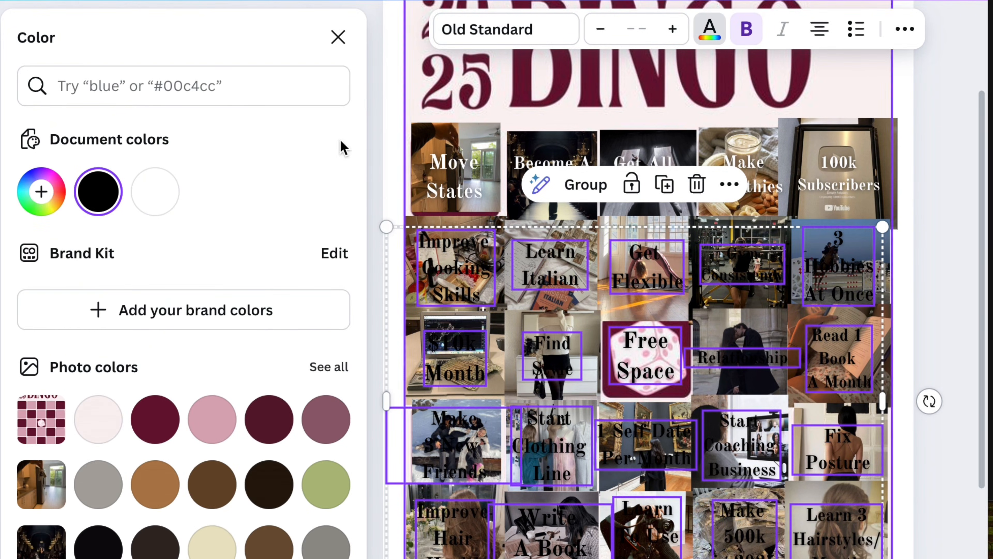
pyautogui.click(155, 192)
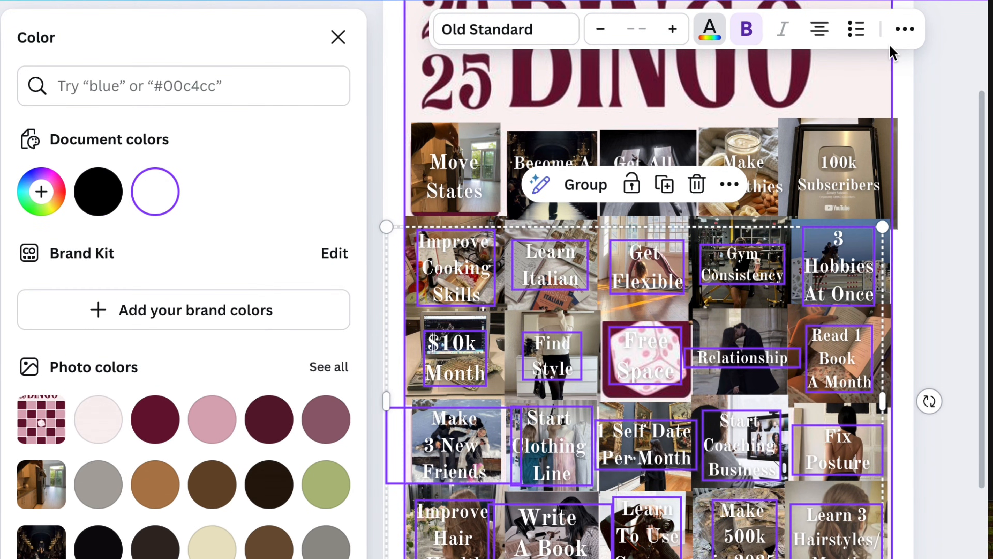
# Step: Adjust the intensity of the Lift effect on the lower-row labels, and deselect them
pyautogui.click(905, 29)
pyautogui.click(658, 81)
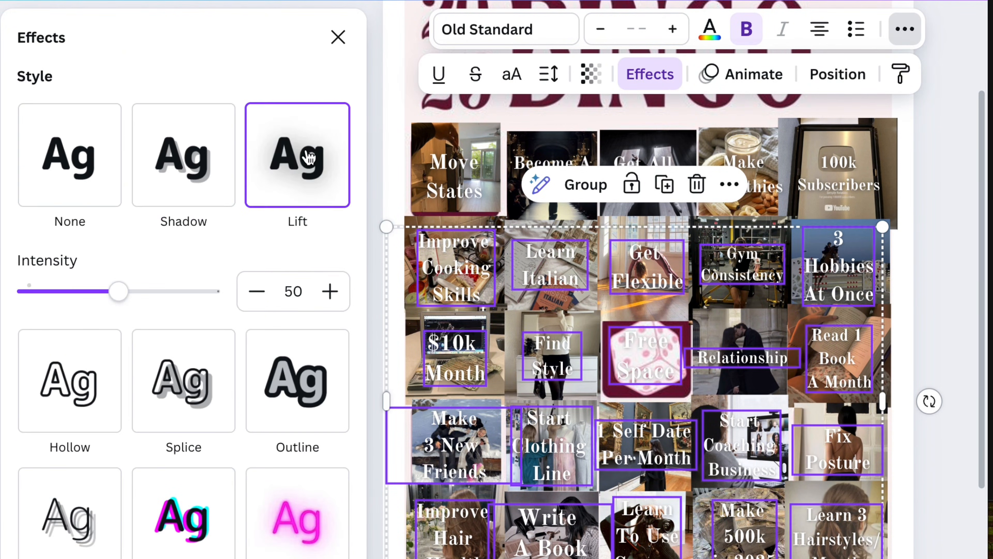
pyautogui.moveTo(156, 298); pyautogui.dragTo(275, 302)
pyautogui.click(954, 262)
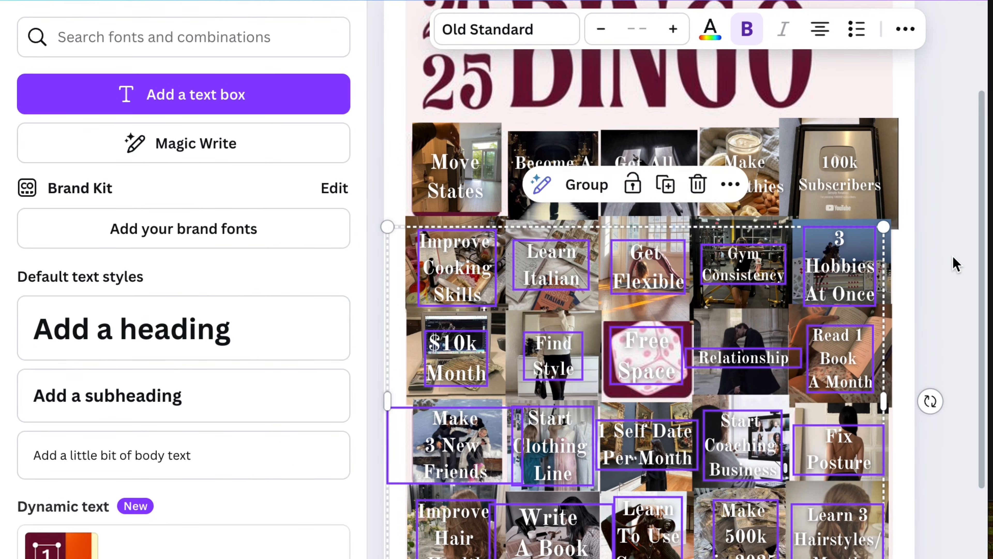
# Step: Color the "Free Space" label dark burgundy using the swatch taken from the card template
pyautogui.scroll(-2, 956, 263)
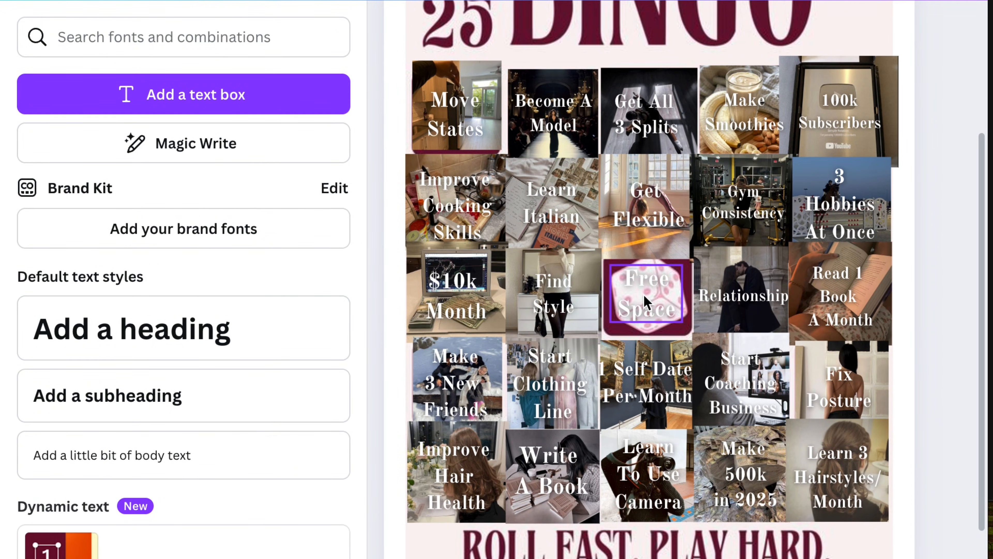
pyautogui.click(654, 302)
pyautogui.click(710, 30)
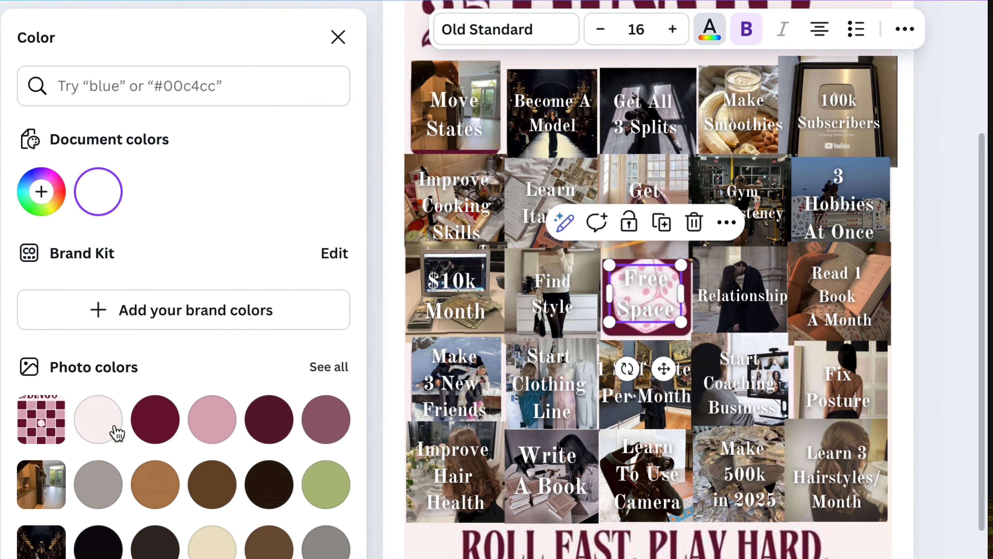
pyautogui.click(156, 419)
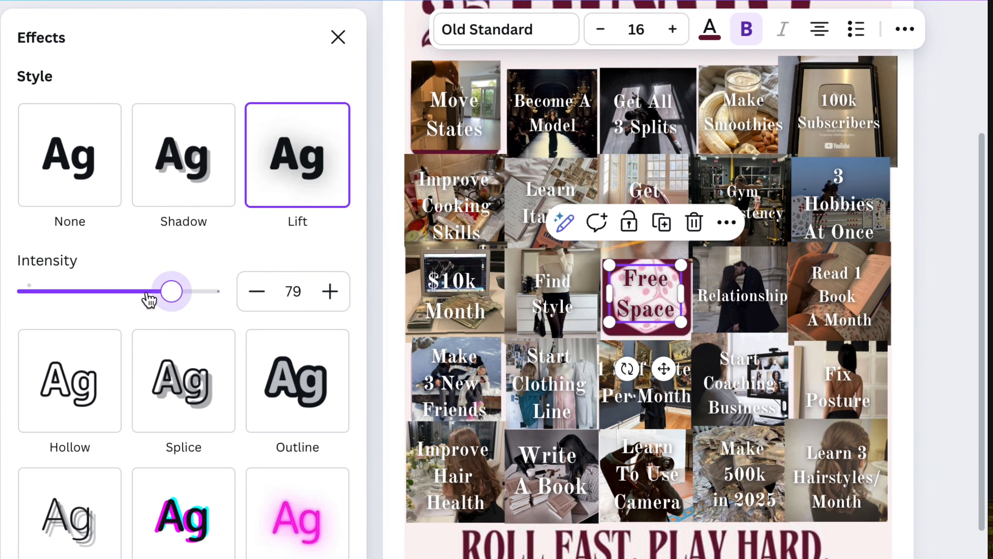
# Step: Compare the Lift and Shadow effects on the "Free Space" label and set its text effect to None
pyautogui.moveTo(149, 295); pyautogui.dragTo(104, 294)
pyautogui.click(176, 173)
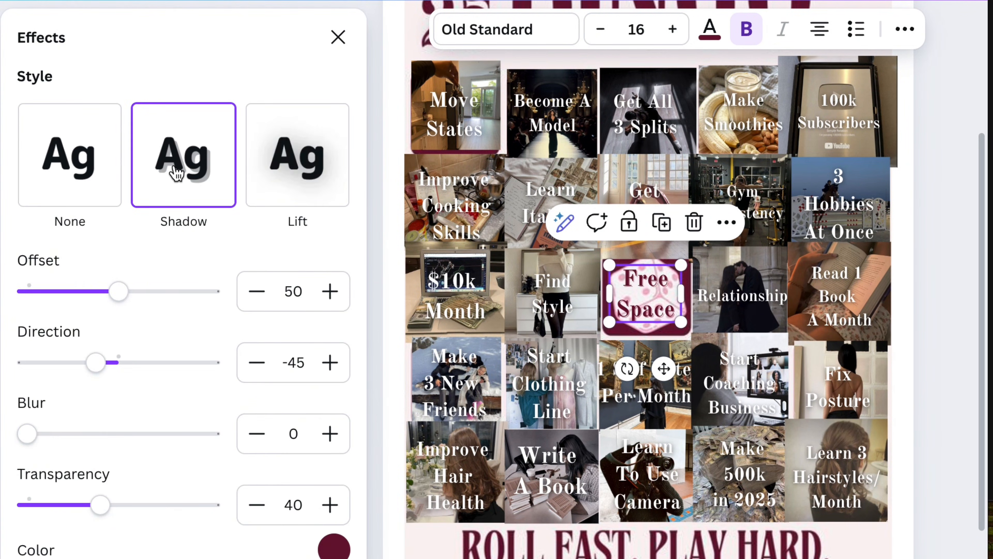
pyautogui.click(283, 158)
pyautogui.moveTo(119, 291); pyautogui.dragTo(74, 291)
pyautogui.click(69, 173)
# Step: Color the "Relationship" label light pink with a custom color, after trying the template's pink and pale swatches
pyautogui.click(762, 302)
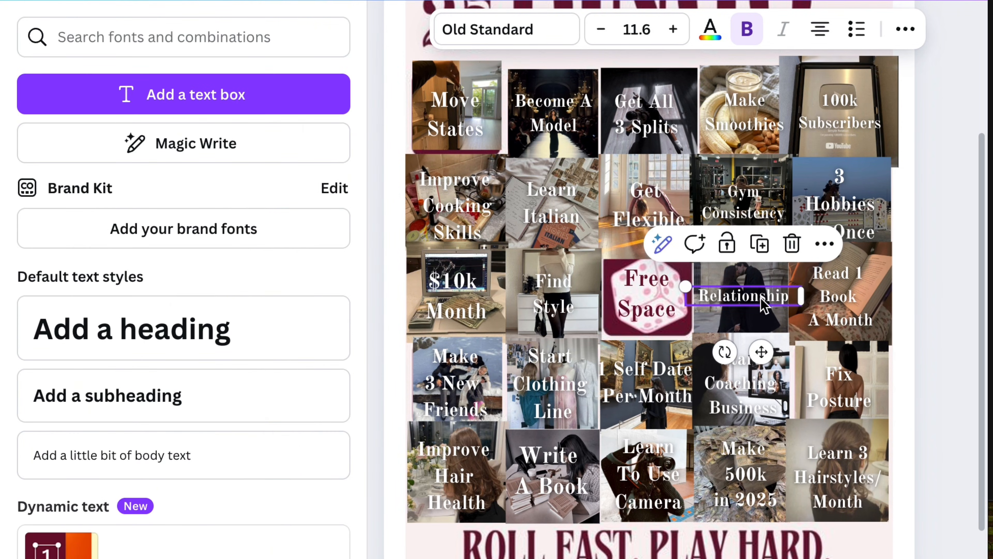
pyautogui.click(725, 32)
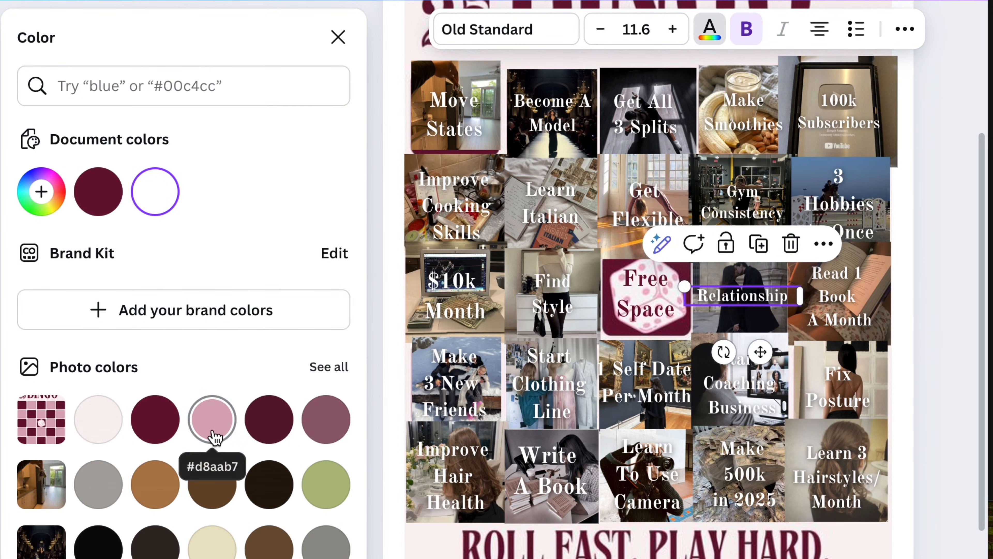
pyautogui.click(221, 435)
pyautogui.click(98, 418)
pyautogui.scroll(-3, 135, 418)
pyautogui.scroll(1, 135, 420)
pyautogui.scroll(2, 135, 420)
pyautogui.click(42, 192)
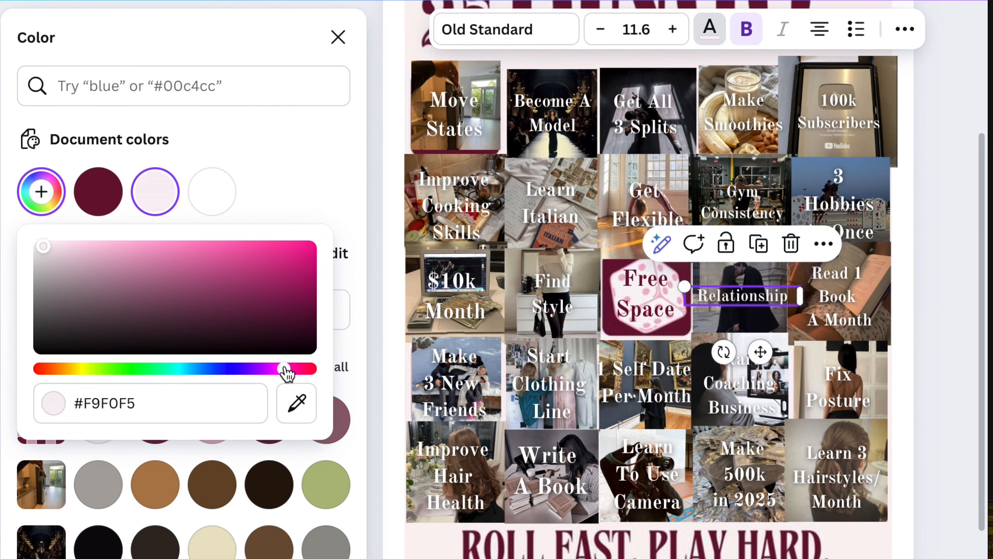
pyautogui.moveTo(125, 240); pyautogui.dragTo(91, 245)
pyautogui.click(925, 258)
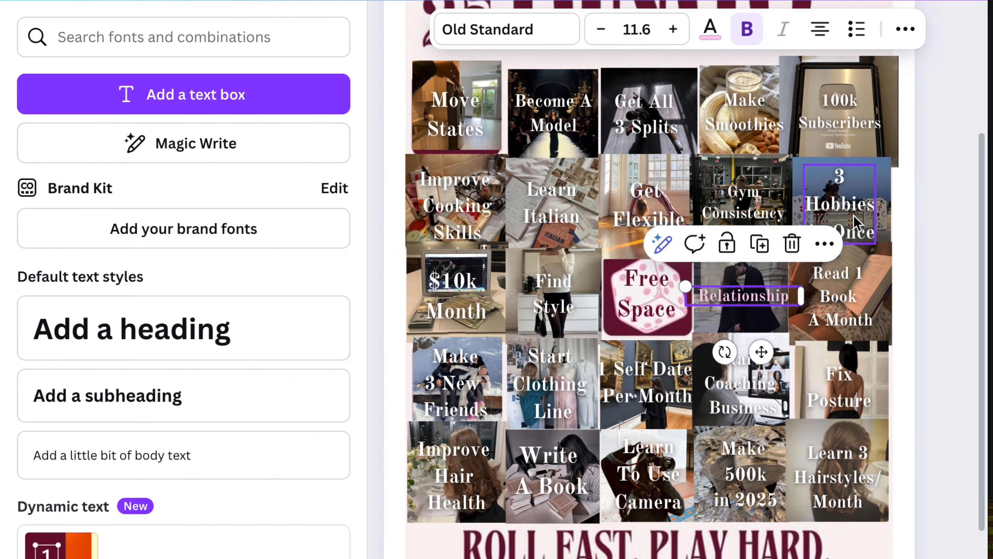
# Step: Color the "3 Hobbies At Once" label light green, lightening the green photo swatch to #D5E499
pyautogui.click(855, 217)
pyautogui.click(711, 29)
pyautogui.click(329, 496)
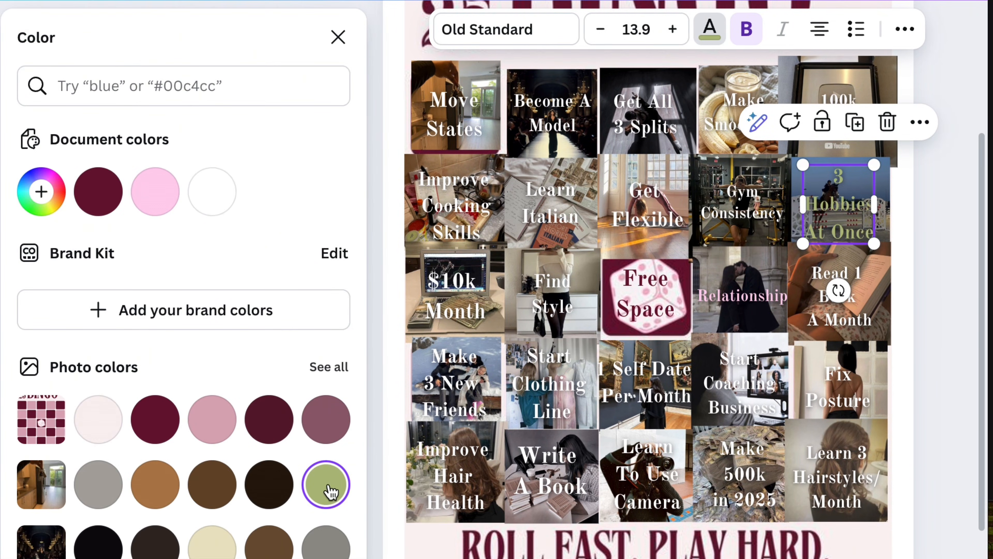
pyautogui.click(41, 191)
pyautogui.moveTo(126, 269)
pyautogui.mouseDown()
pyautogui.moveTo(177, 269)
pyautogui.moveTo(250, 246)
pyautogui.moveTo(137, 246)
pyautogui.moveTo(142, 271)
pyautogui.moveTo(126, 252)
pyautogui.mouseUp()
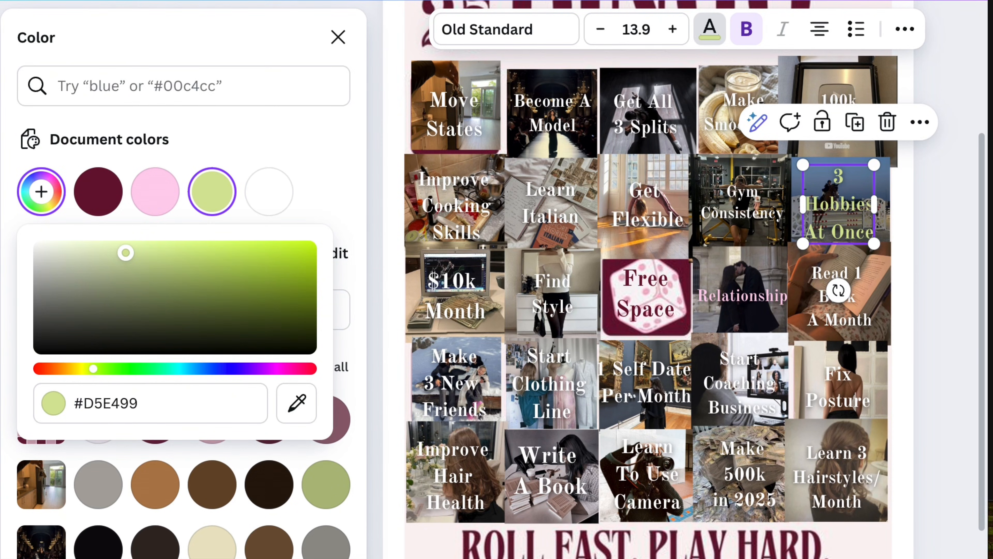
pyautogui.click(952, 253)
# Step: Resize and nudge the photos in the top two rows, including "Get Flexible" and "Improve Cooking Skills", to line up with the grid
pyautogui.moveTo(701, 257); pyautogui.dragTo(680, 237)
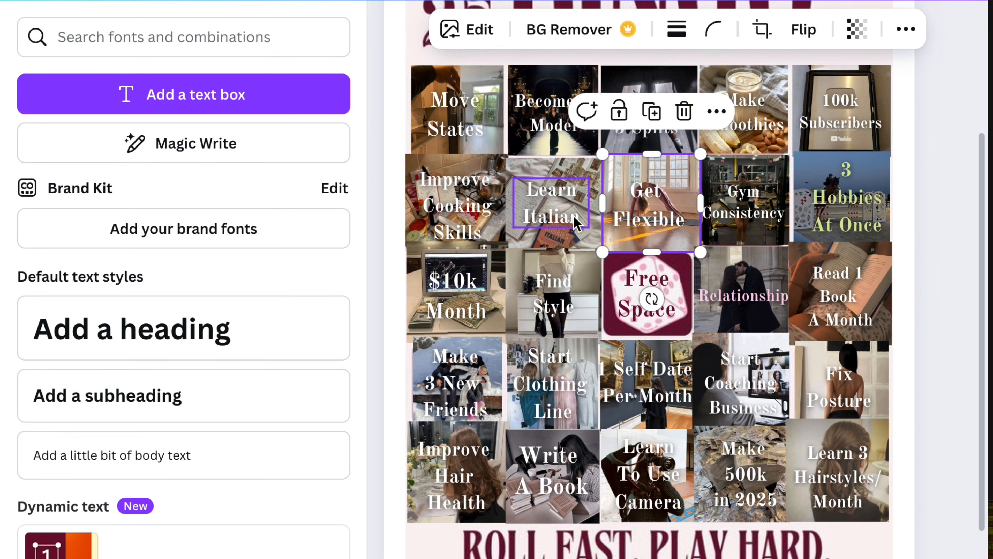
pyautogui.moveTo(576, 225); pyautogui.dragTo(582, 233)
pyautogui.click(427, 168)
pyautogui.moveTo(406, 155); pyautogui.dragTo(409, 158)
pyautogui.click(388, 184)
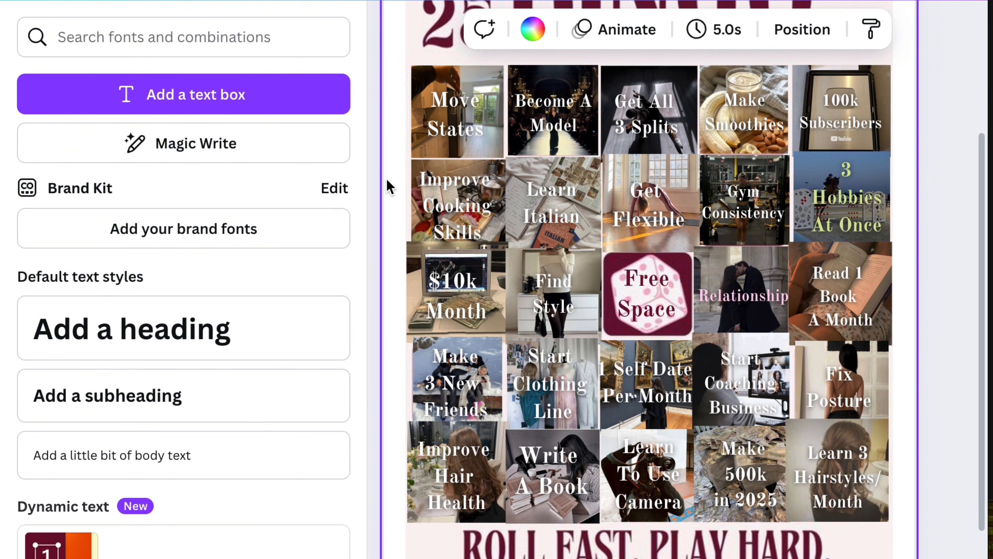
# Step: Try a custom text color on the "Improve Cooking Skills" label
pyautogui.click(456, 207)
pyautogui.click(710, 29)
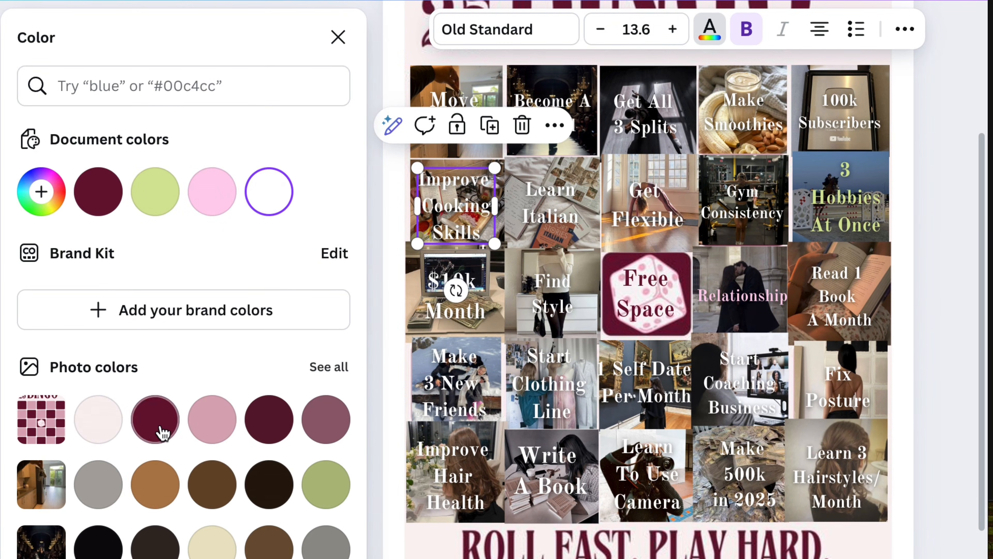
pyautogui.click(43, 192)
pyautogui.moveTo(56, 251); pyautogui.dragTo(39, 213)
pyautogui.click(356, 165)
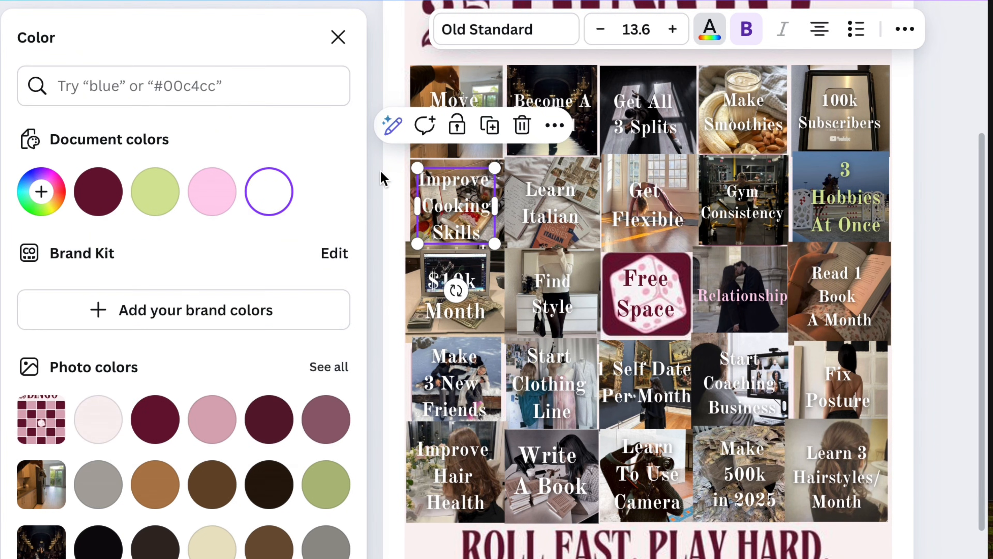
# Step: Scale down the "Improve Cooking Skills" label slightly and fit it within its photo
pyautogui.moveTo(497, 241); pyautogui.dragTo(471, 221)
pyautogui.click(389, 254)
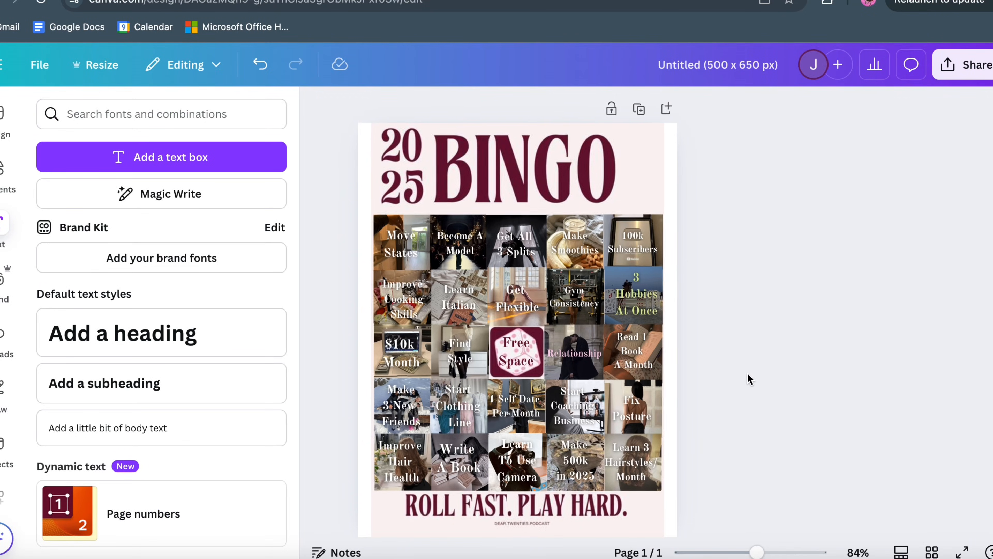
pyautogui.scroll(5, 991, 334)
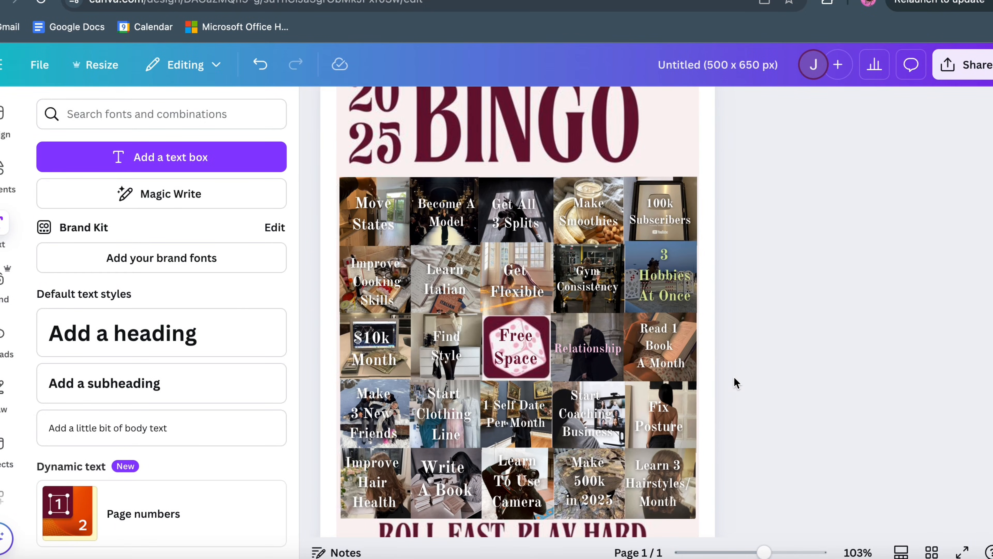
pyautogui.scroll(5, 735, 377)
pyautogui.scroll(3, 730, 385)
pyautogui.scroll(2, 725, 388)
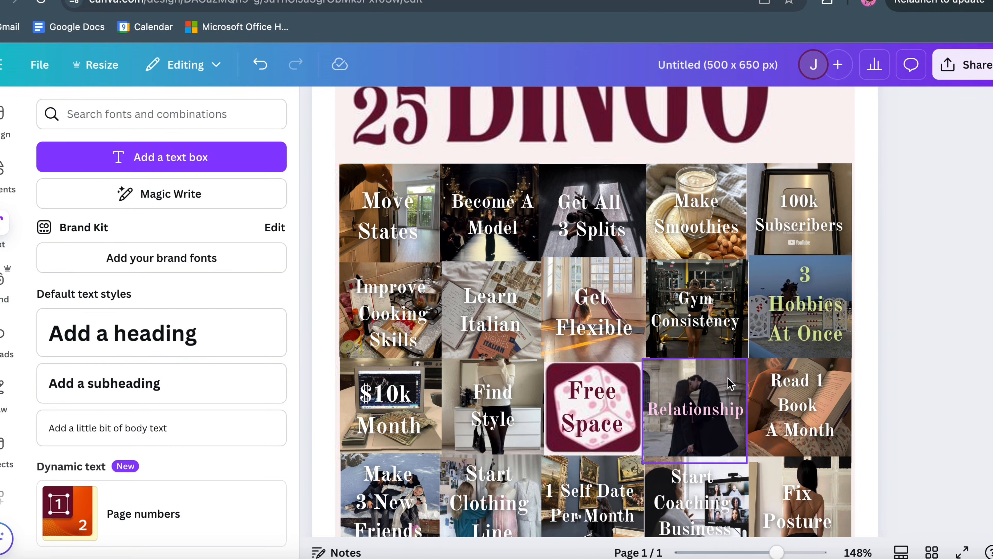
# Step: Review all five rows of the bingo card, checking label readability and photo alignment down to the footer
pyautogui.scroll(-2, 797, 321)
pyautogui.scroll(-5, 797, 321)
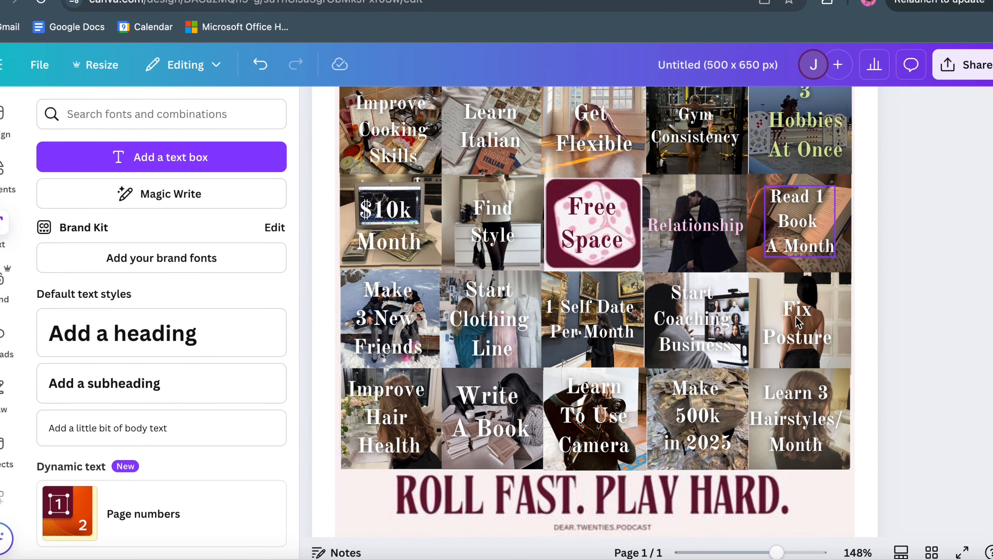
pyautogui.scroll(-3, 798, 322)
pyautogui.scroll(4, 798, 321)
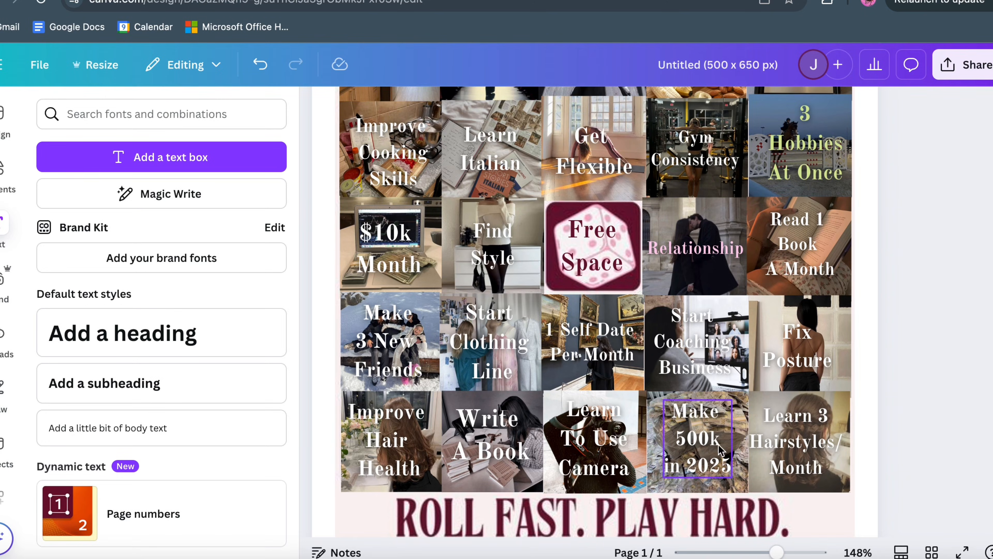
pyautogui.scroll(3, 889, 381)
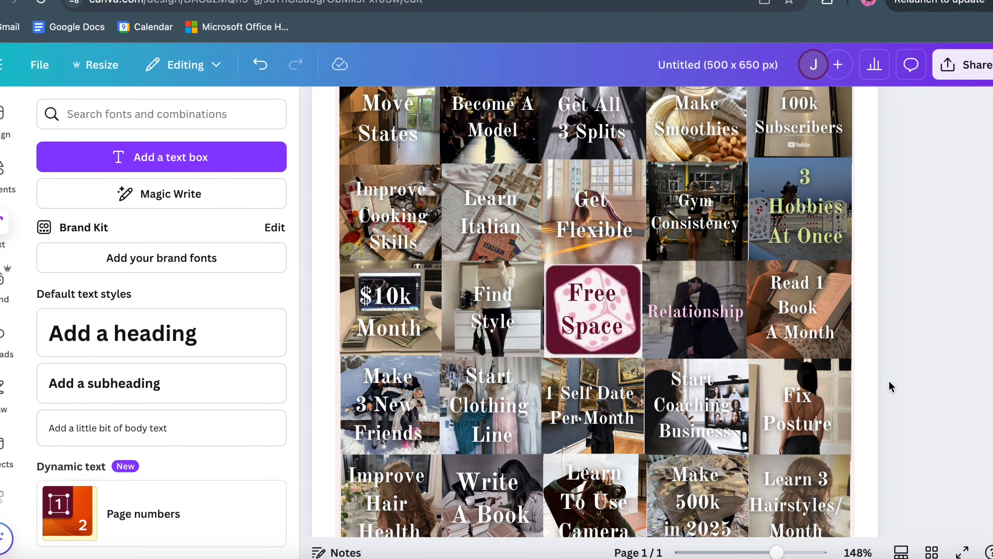
pyautogui.scroll(-1, 890, 383)
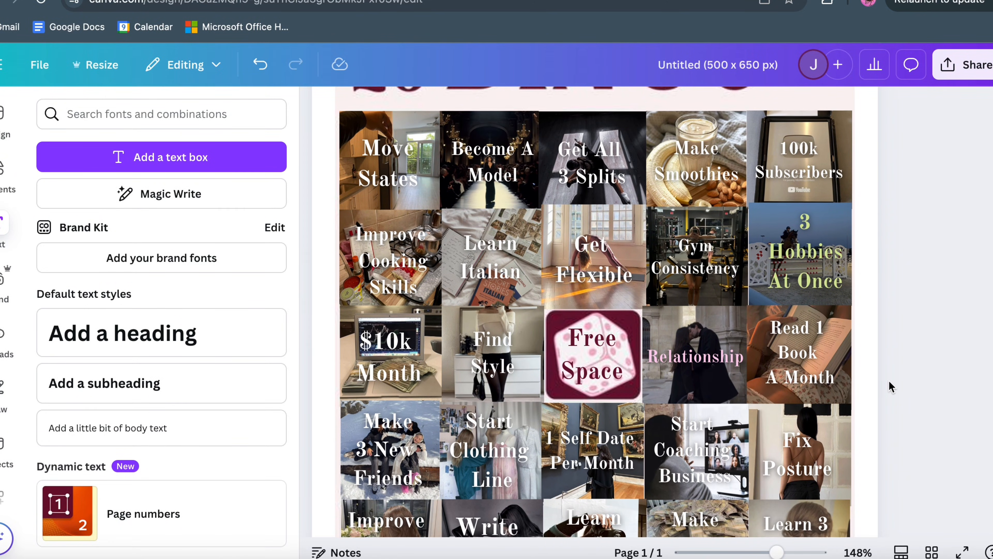
pyautogui.scroll(-1, 890, 380)
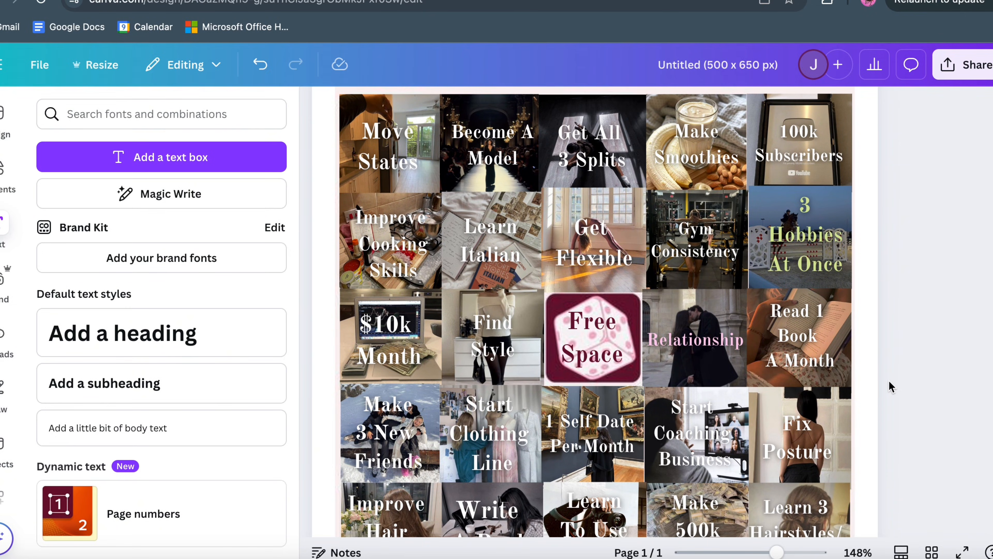
pyautogui.scroll(-2, 890, 381)
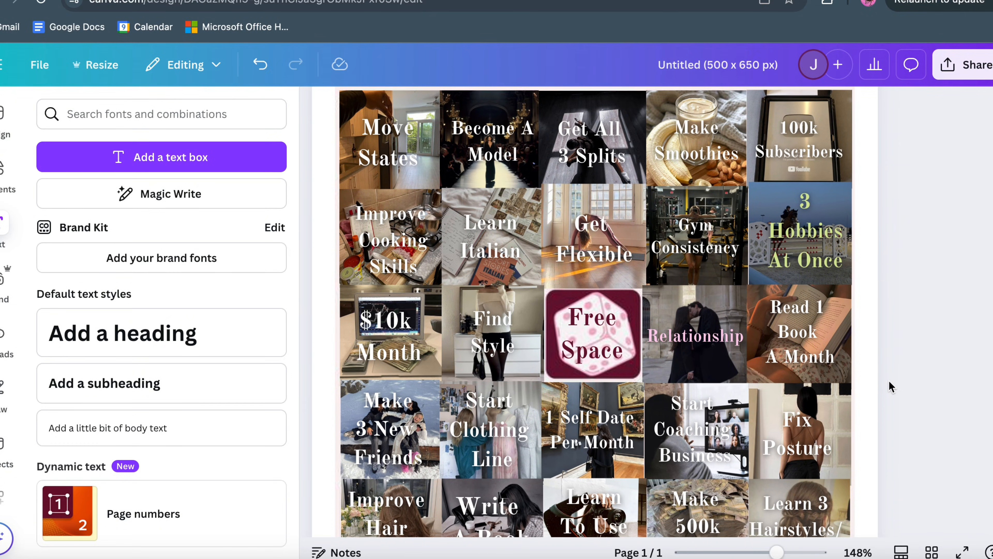
pyautogui.scroll(-4, 889, 382)
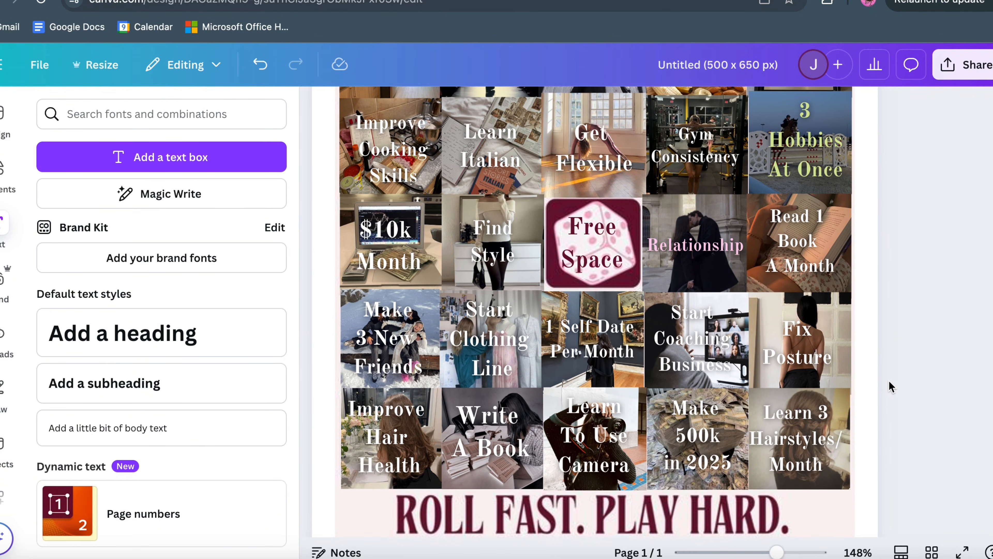
pyautogui.scroll(-1, 889, 386)
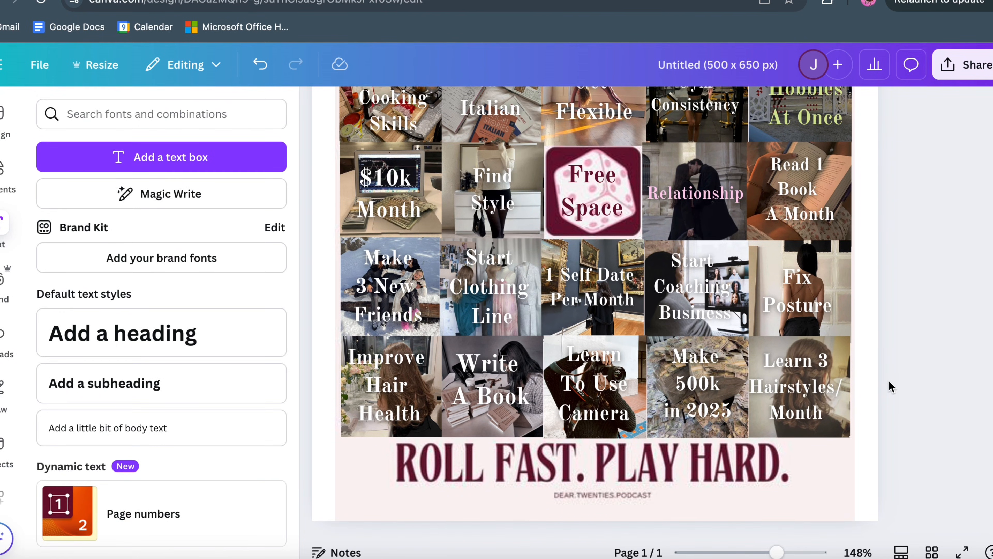
pyautogui.scroll(-1, 889, 386)
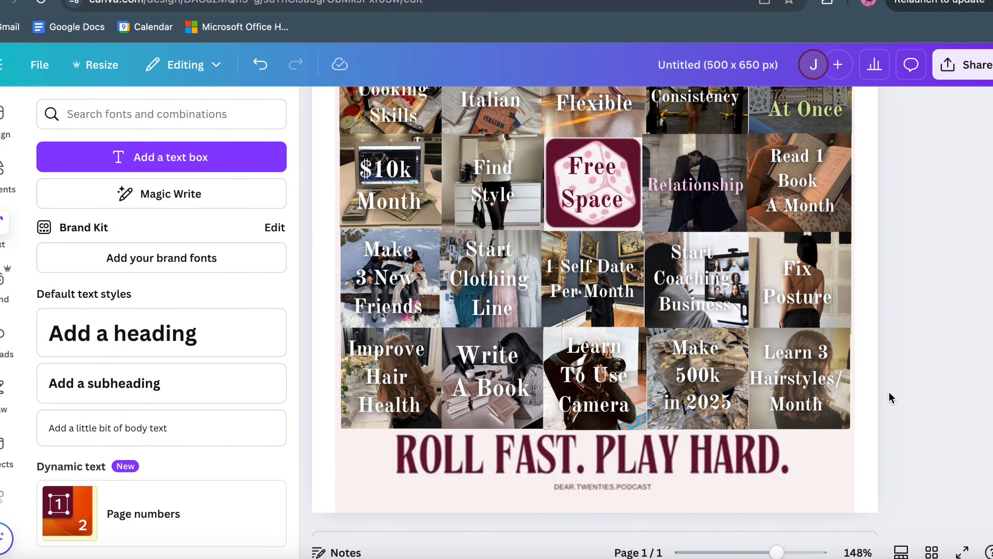
# Step: Try light purple and magenta text shades on the "Start Coaching Business" label and return it to white (#FFFFFF)
pyautogui.scroll(2, 889, 398)
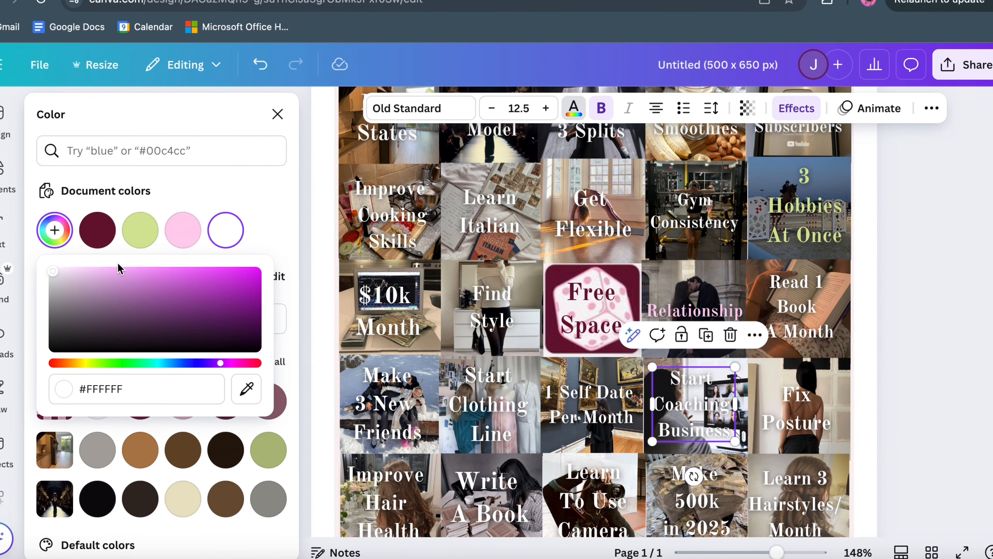
pyautogui.click(119, 273)
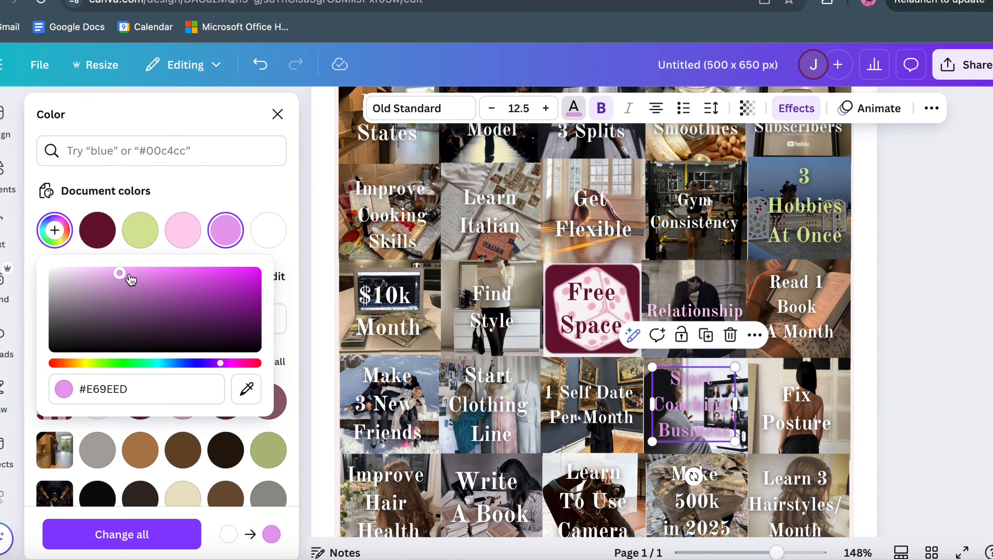
pyautogui.click(192, 273)
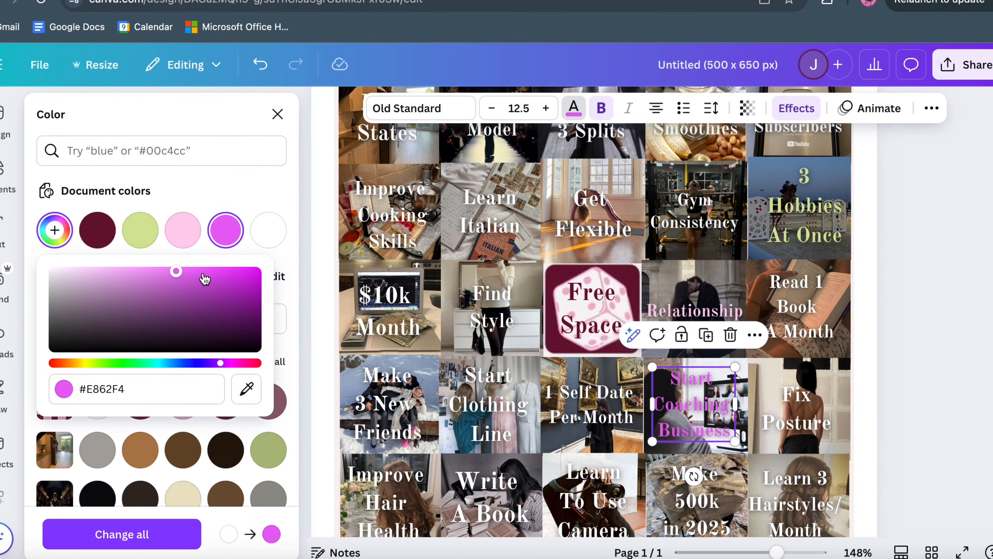
pyautogui.moveTo(172, 272); pyautogui.dragTo(46, 262)
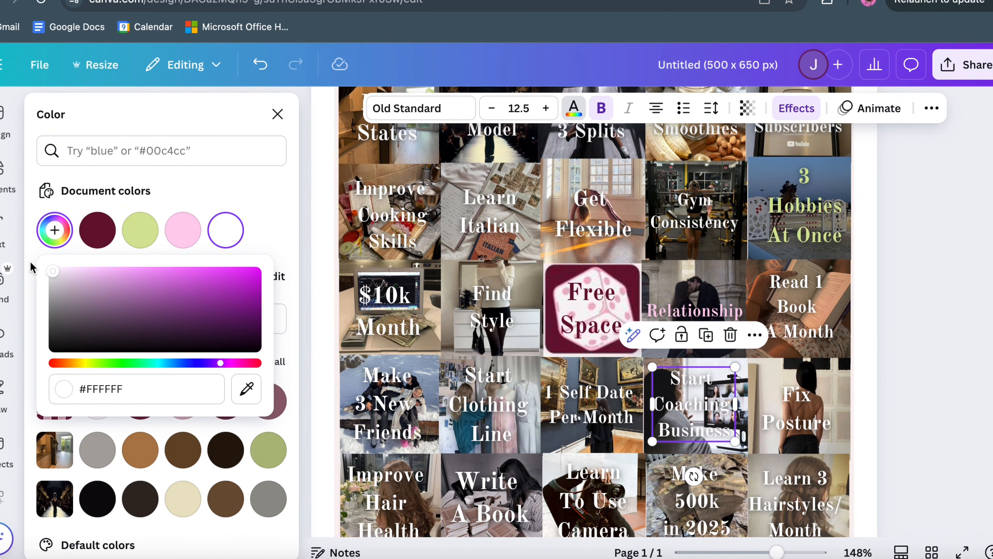
pyautogui.click(893, 279)
pyautogui.scroll(-1, 896, 280)
pyautogui.scroll(-3, 896, 280)
pyautogui.scroll(4, 895, 280)
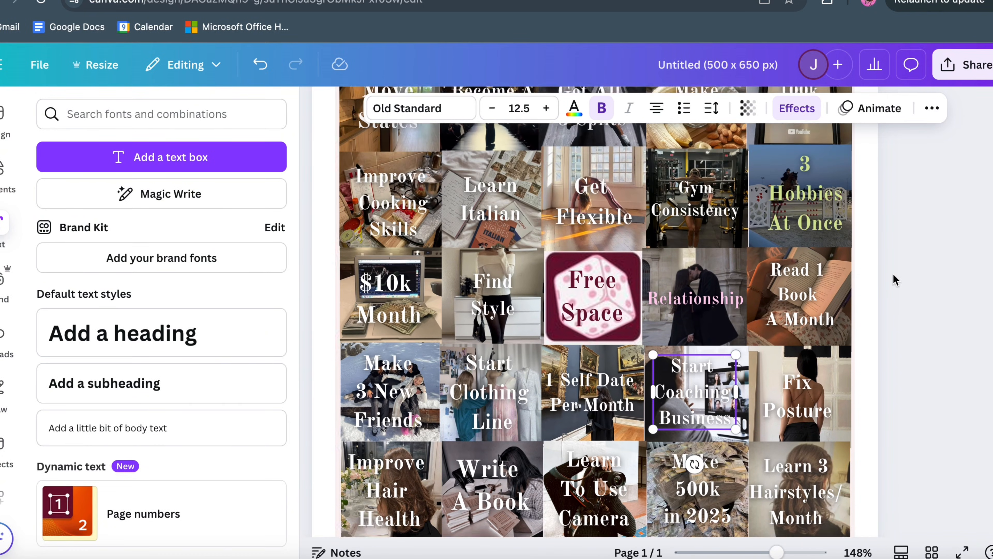
pyautogui.click(894, 277)
pyautogui.scroll(3, 909, 309)
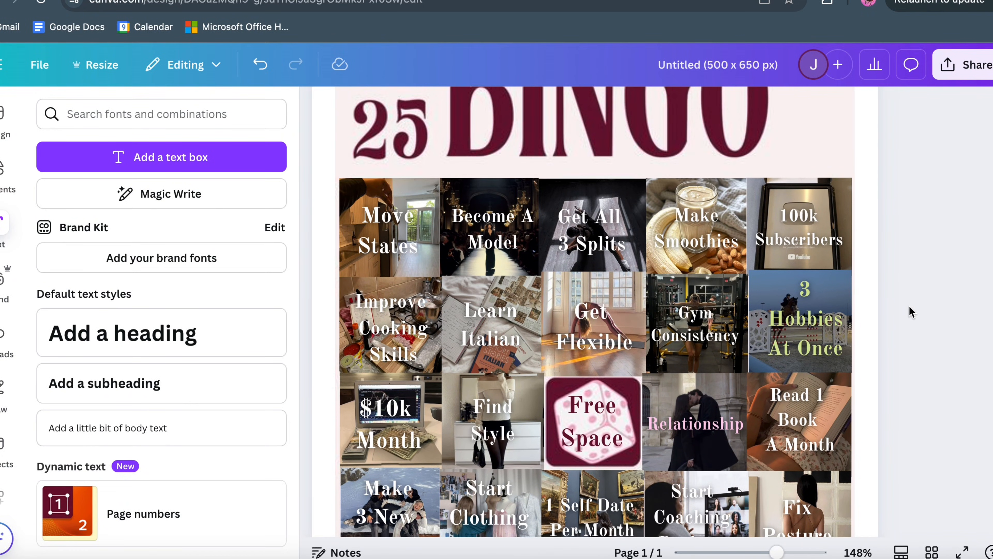
pyautogui.scroll(2, 909, 310)
pyautogui.scroll(-4, 910, 311)
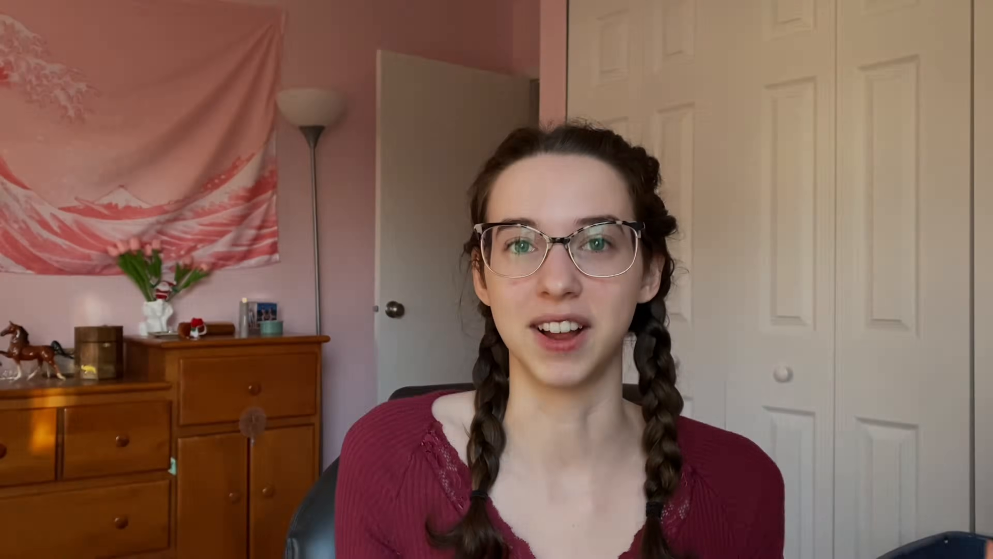